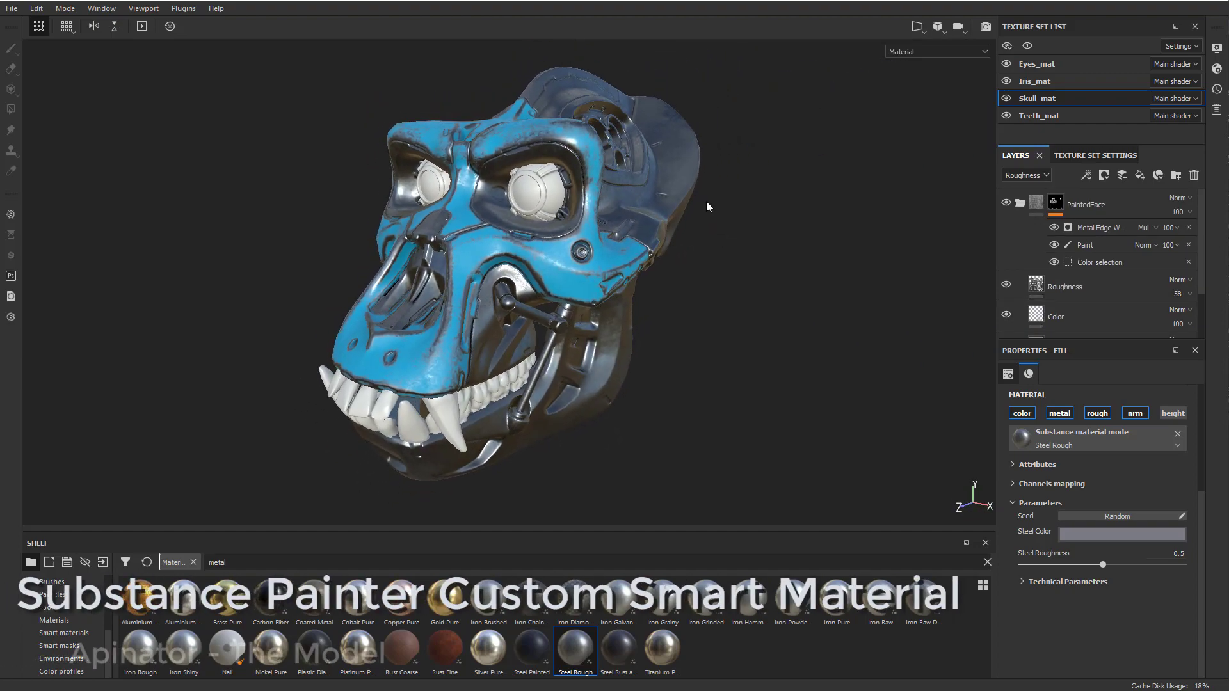
- Group PaintedFace and SteelBase into a folder named PaintedSteel and save it as a smart material
mouse_move(650, 230)
alt+mouse_down()
mouse_move(487, 232)
mouse_move(694, 247)
mouse_move(669, 239)
alt+mouse_up()
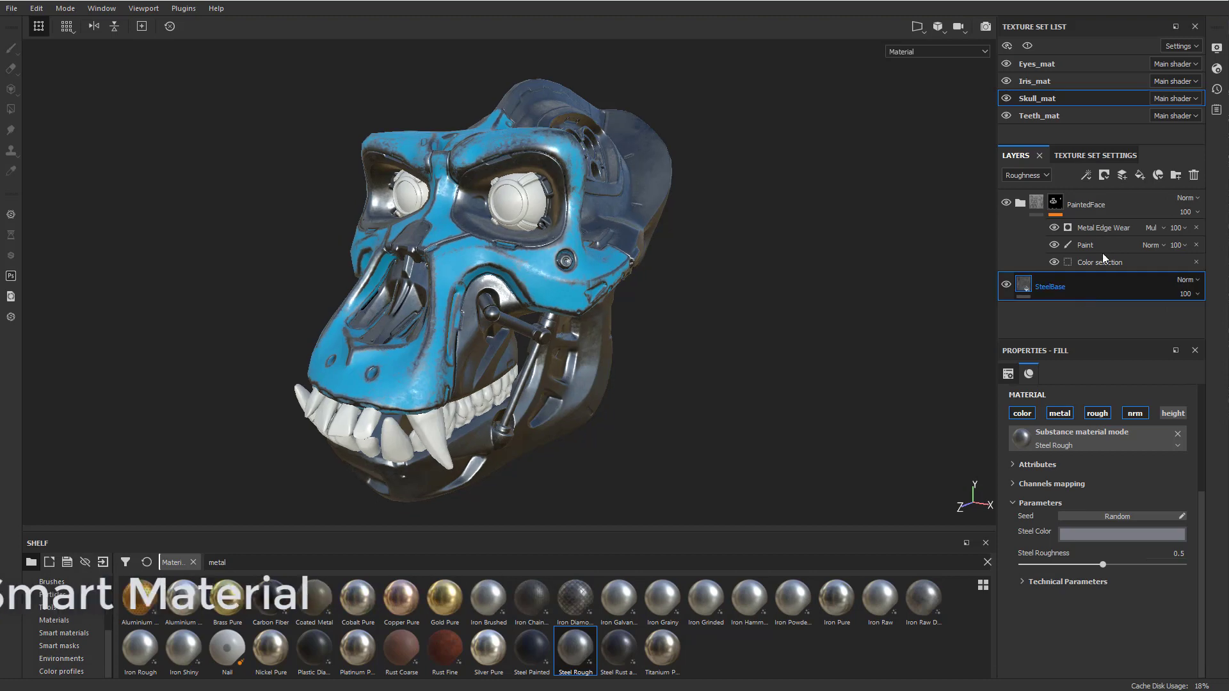
click(1102, 250)
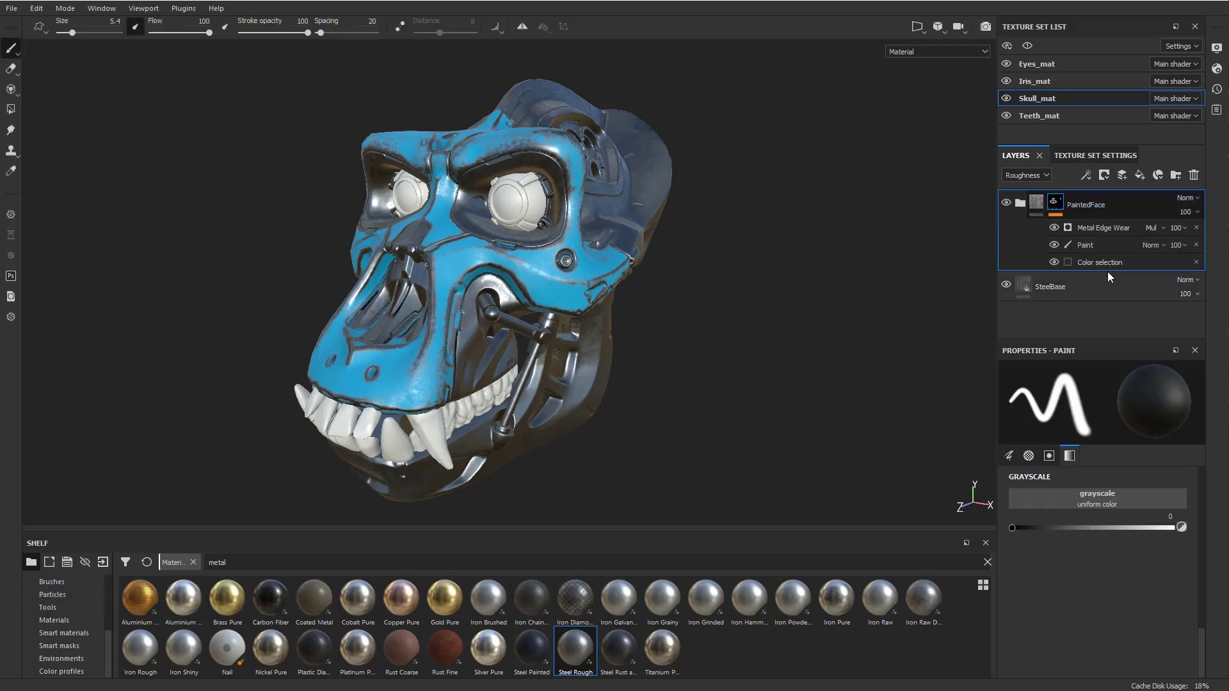
click(1103, 297)
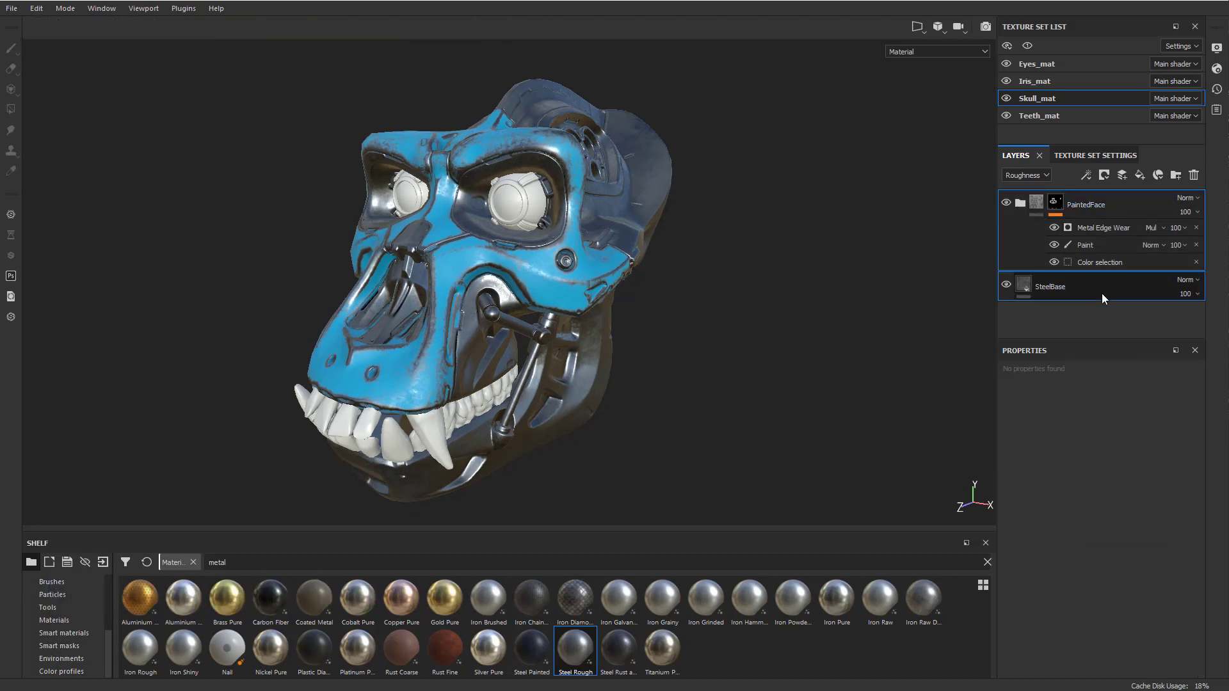
key(ctrl+g)
text(PaintedSteel)
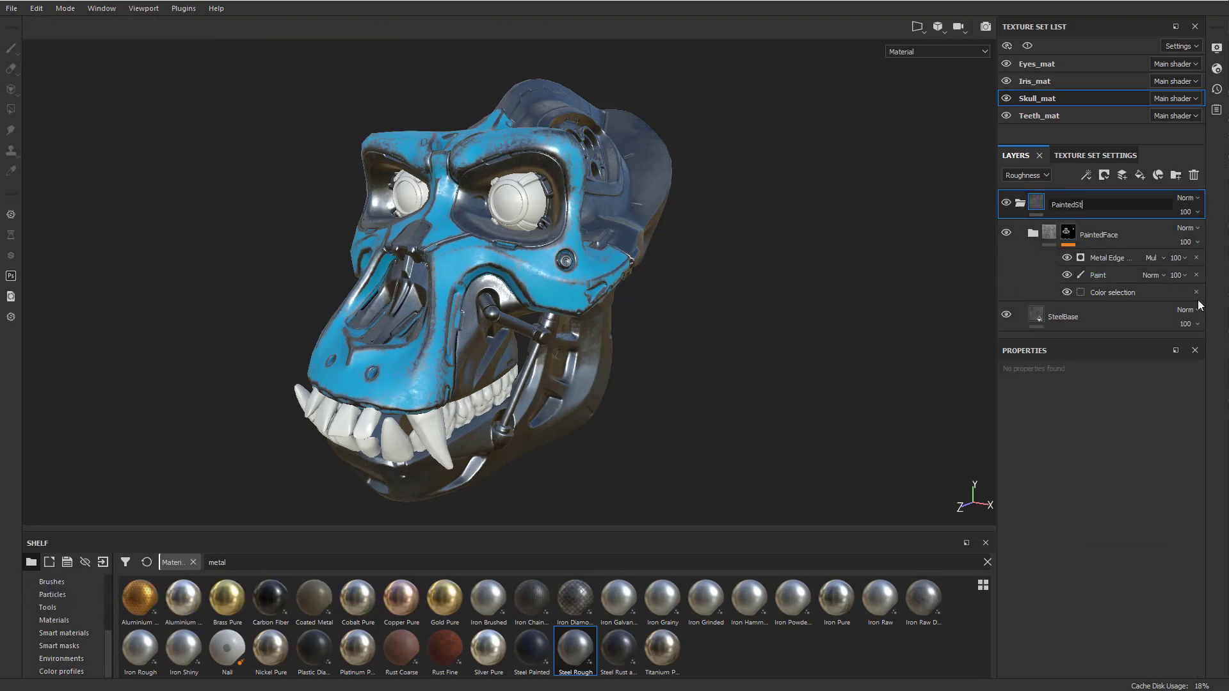
key(Return)
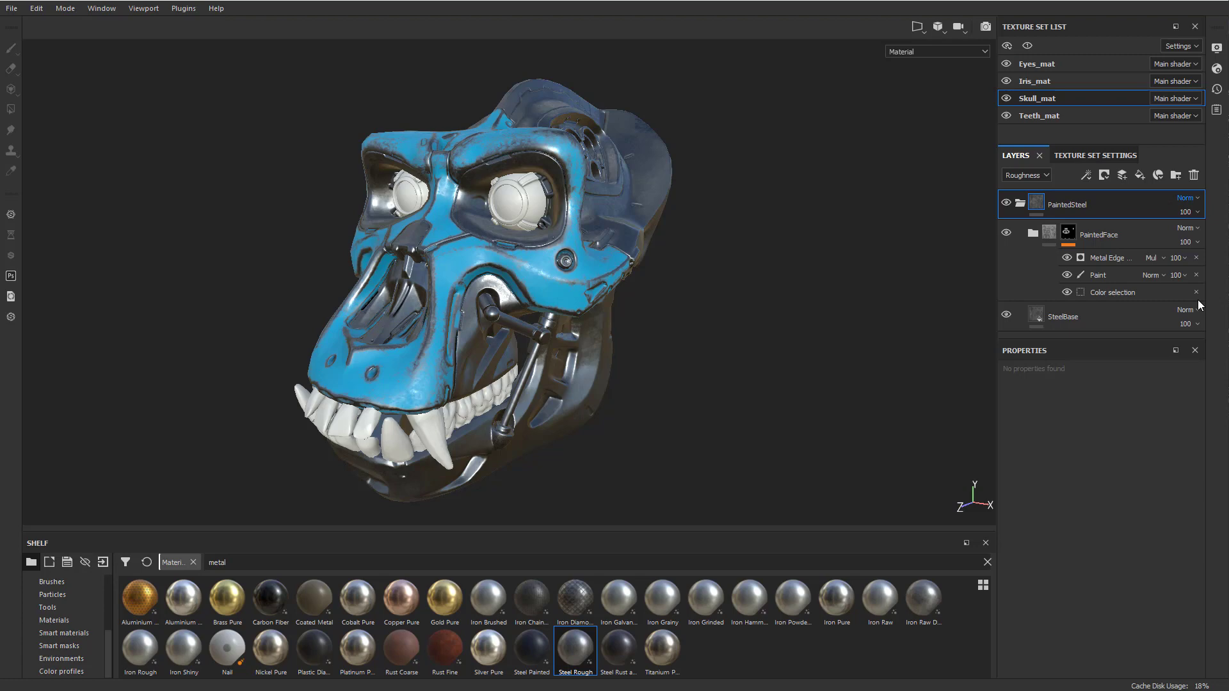
right_click(1080, 202)
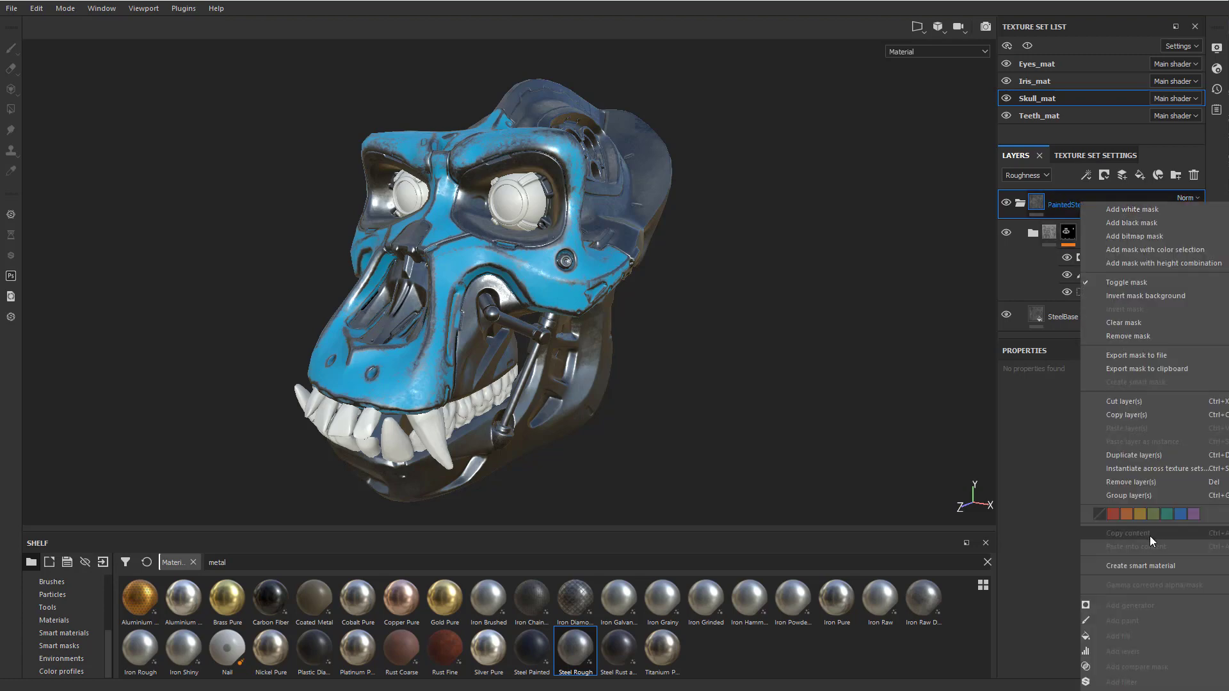
click(1143, 565)
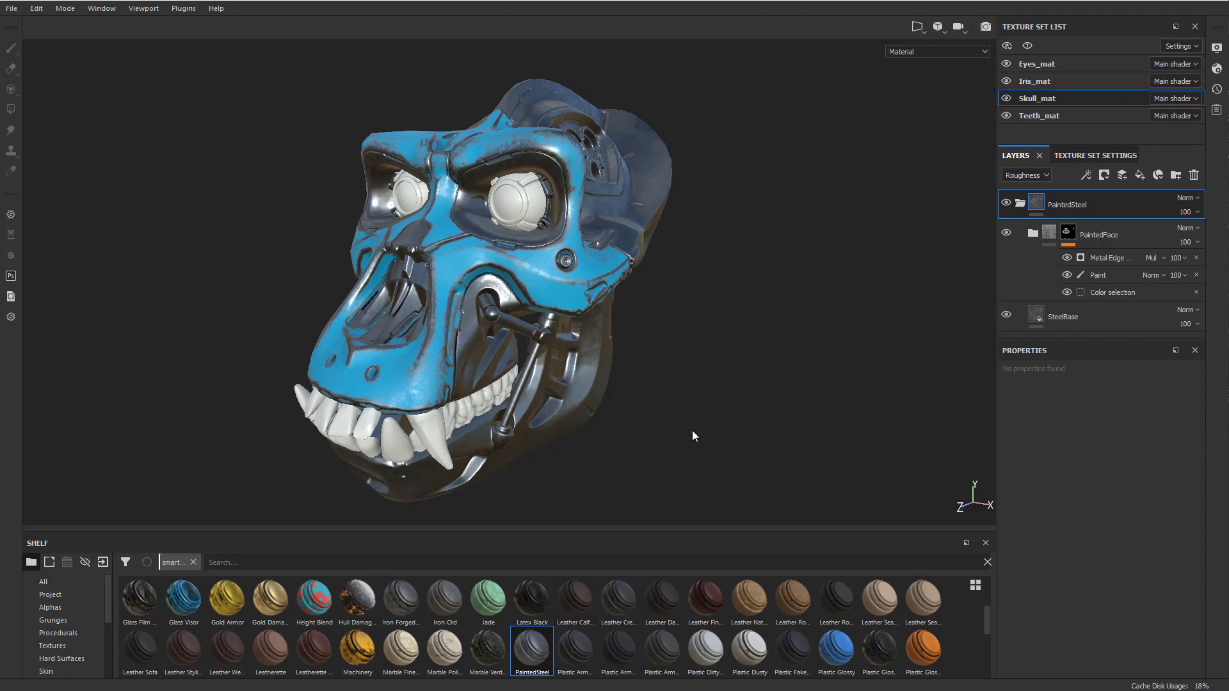
- Drag the PaintedSteel smart material from the shelf into Teeth_mat's layer stack
mouse_move(525, 654)
mouse_down()
mouse_move(839, 205)
mouse_move(1075, 114)
mouse_move(1051, 105)
mouse_up()
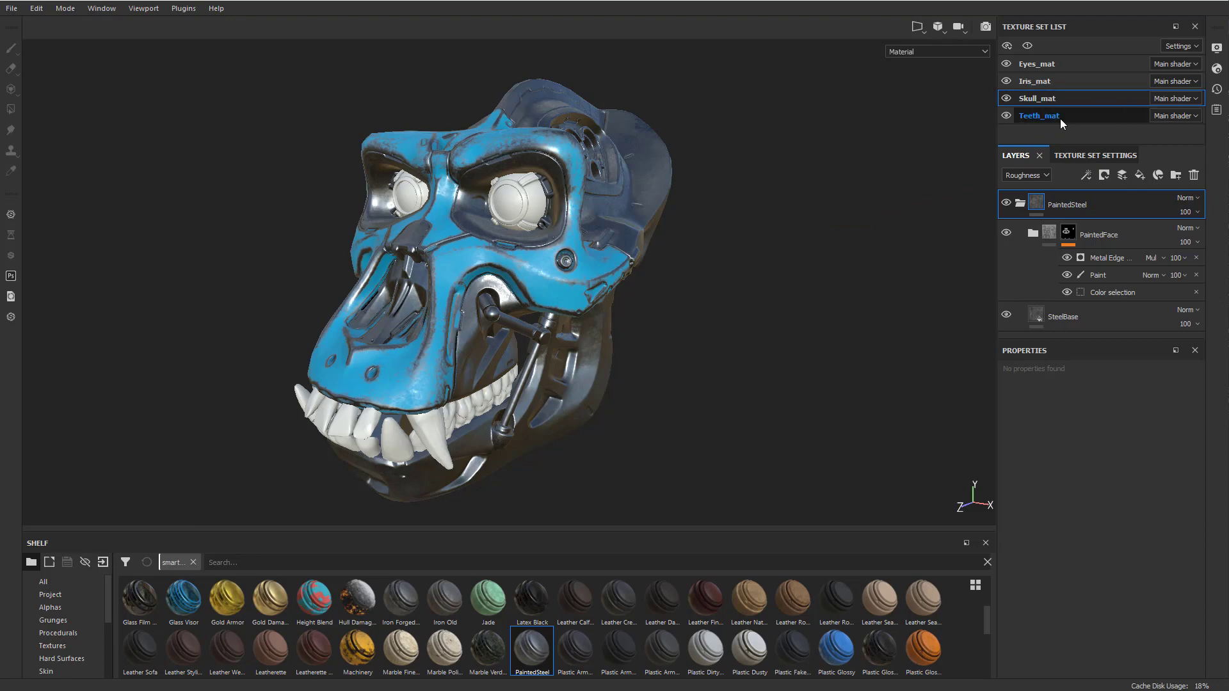
click(1060, 117)
drag(523, 655, 947, 297)
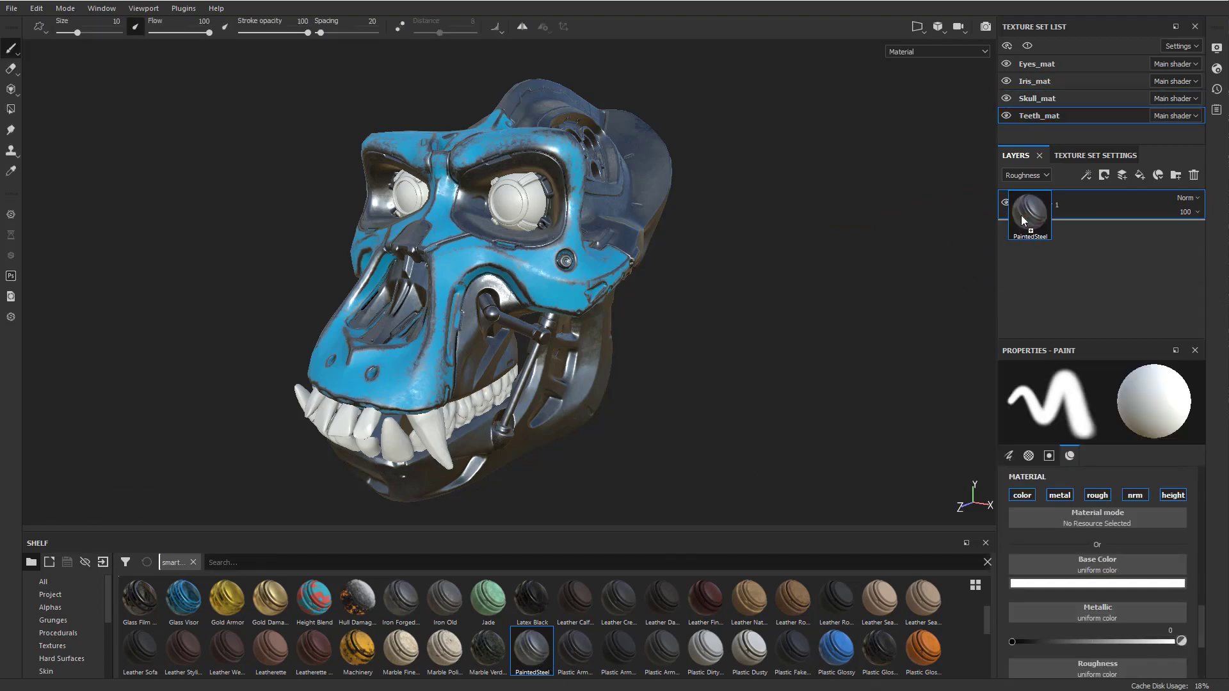
alt+drag(769, 368, 934, 354)
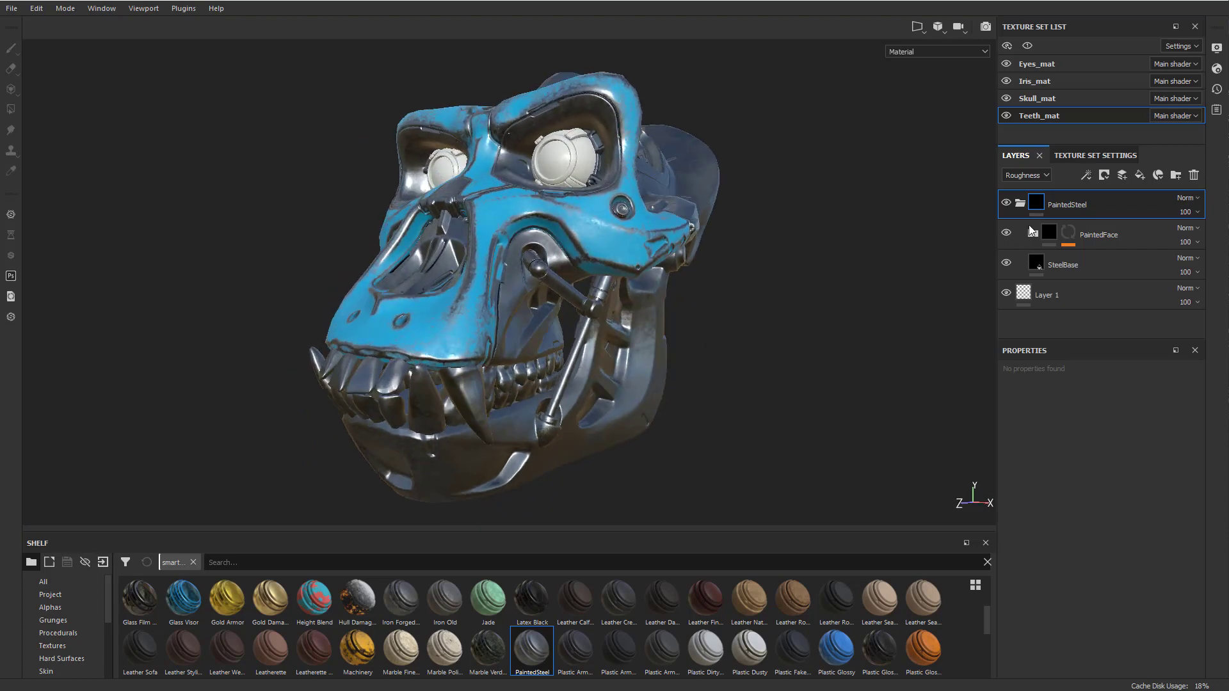
- On PaintedFace's mask, clear the blue colour, then delete the Color selection and Paint effects
click(1065, 243)
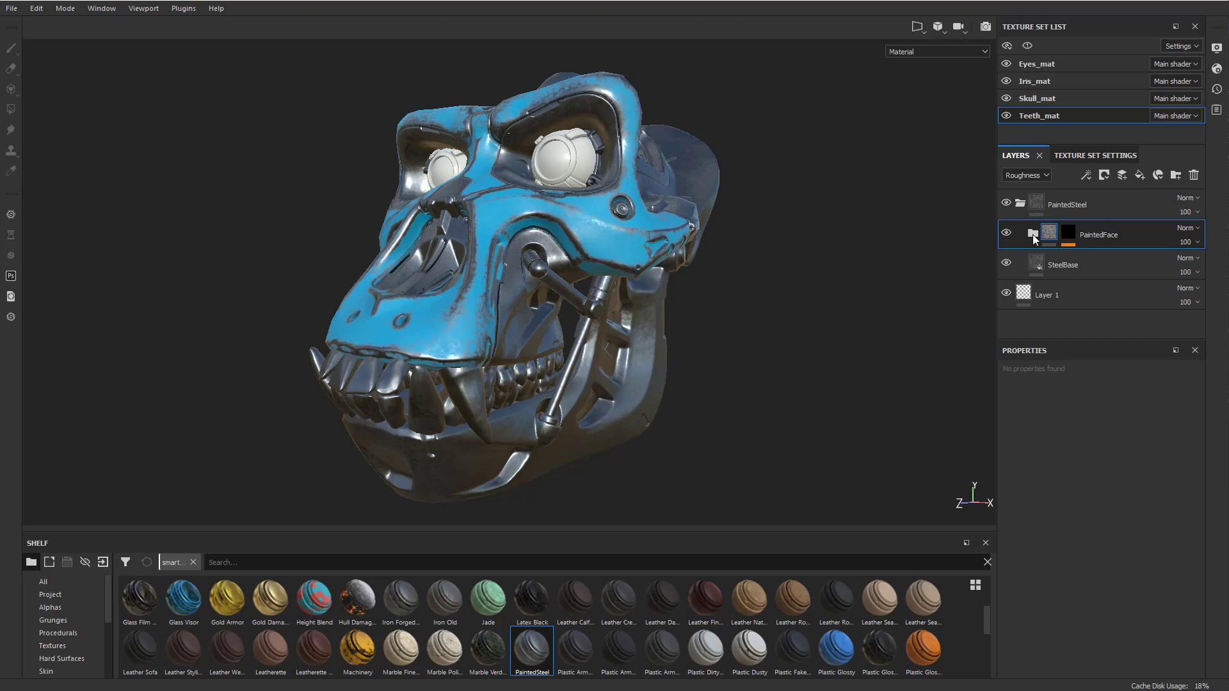
click(1070, 235)
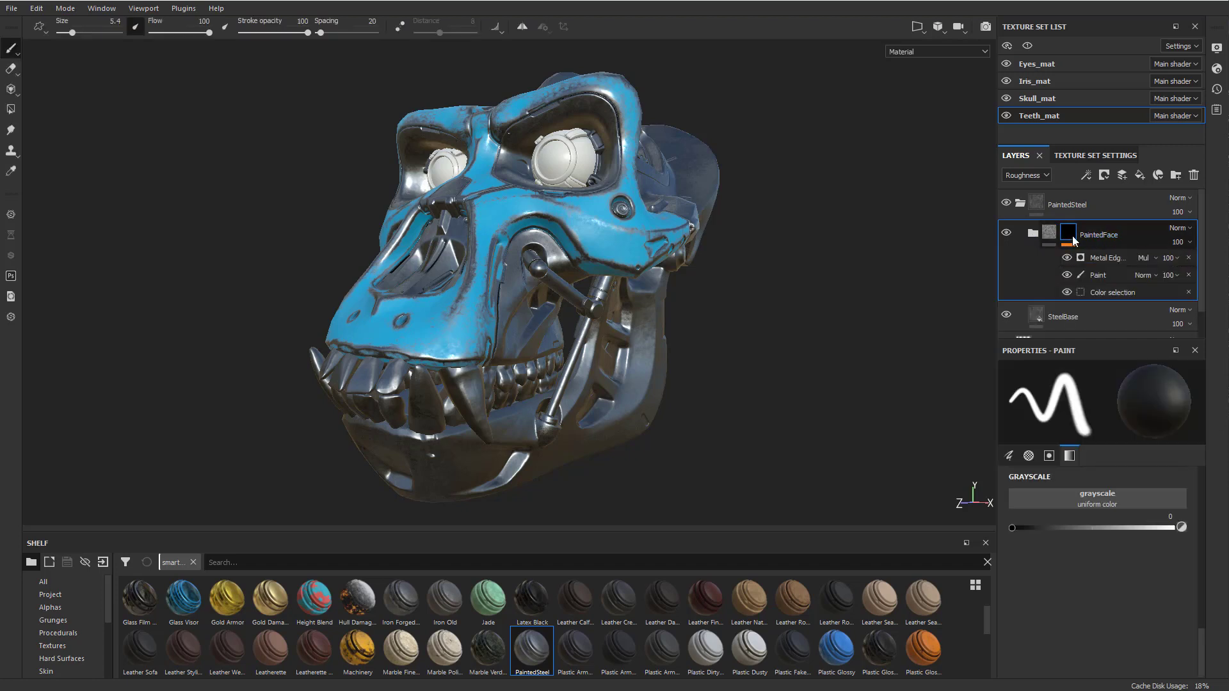
click(1101, 277)
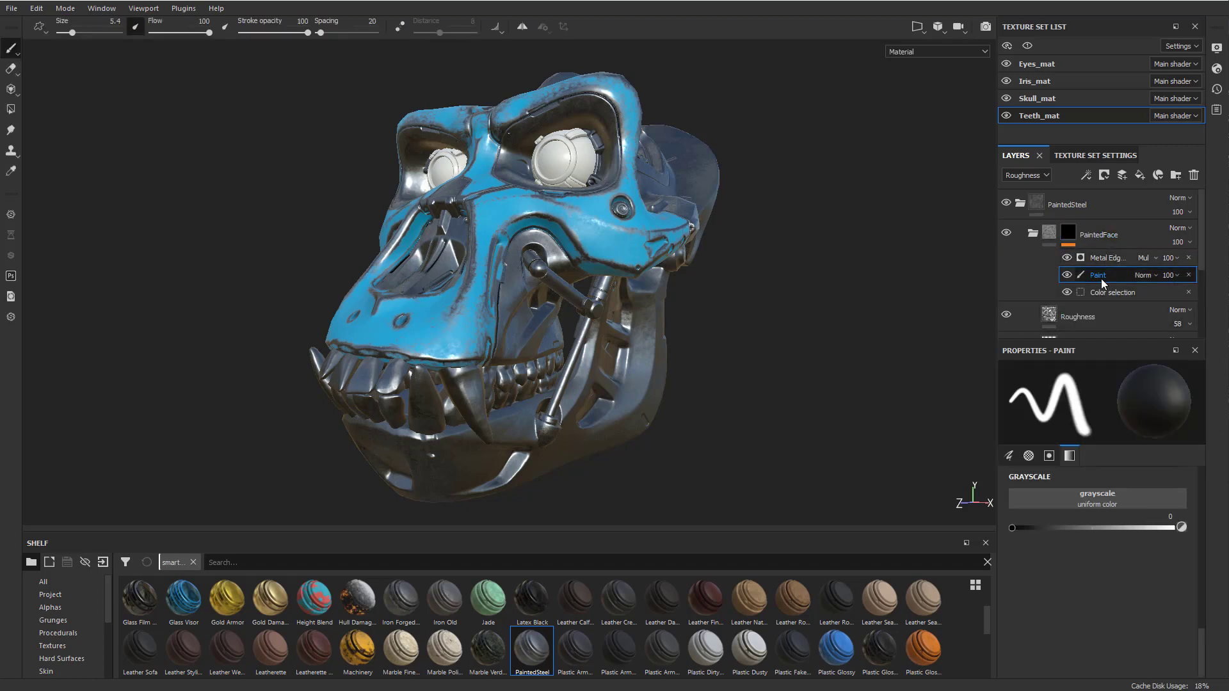
click(1105, 292)
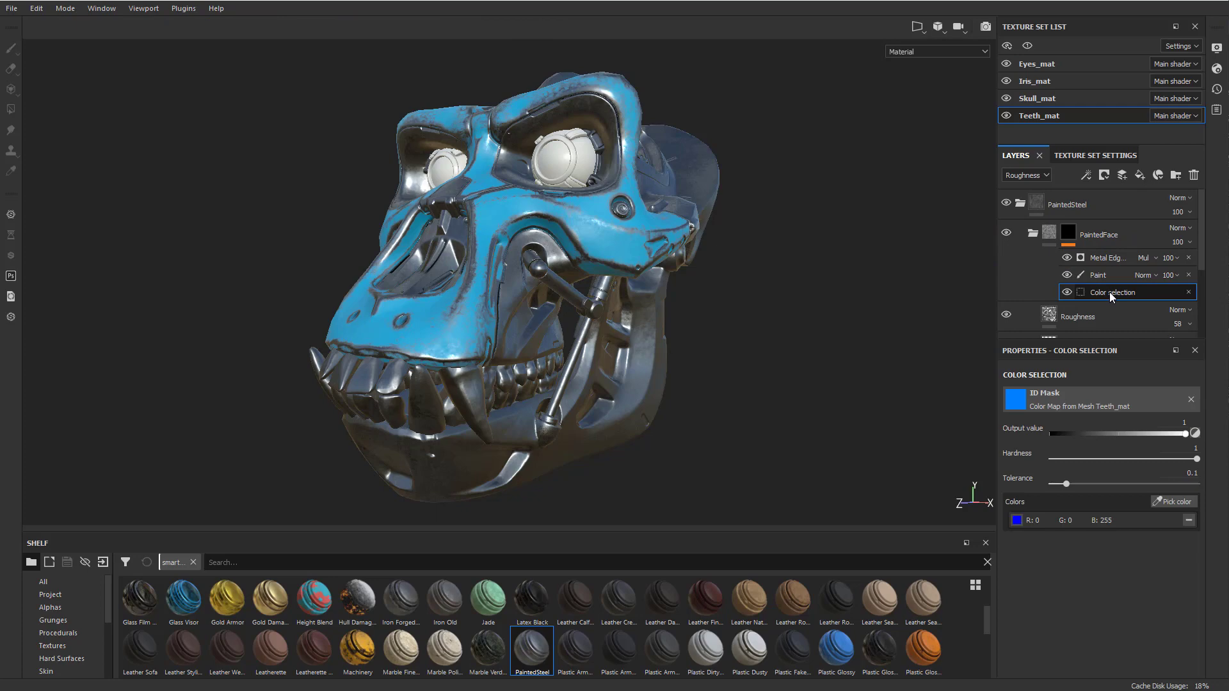
click(1188, 520)
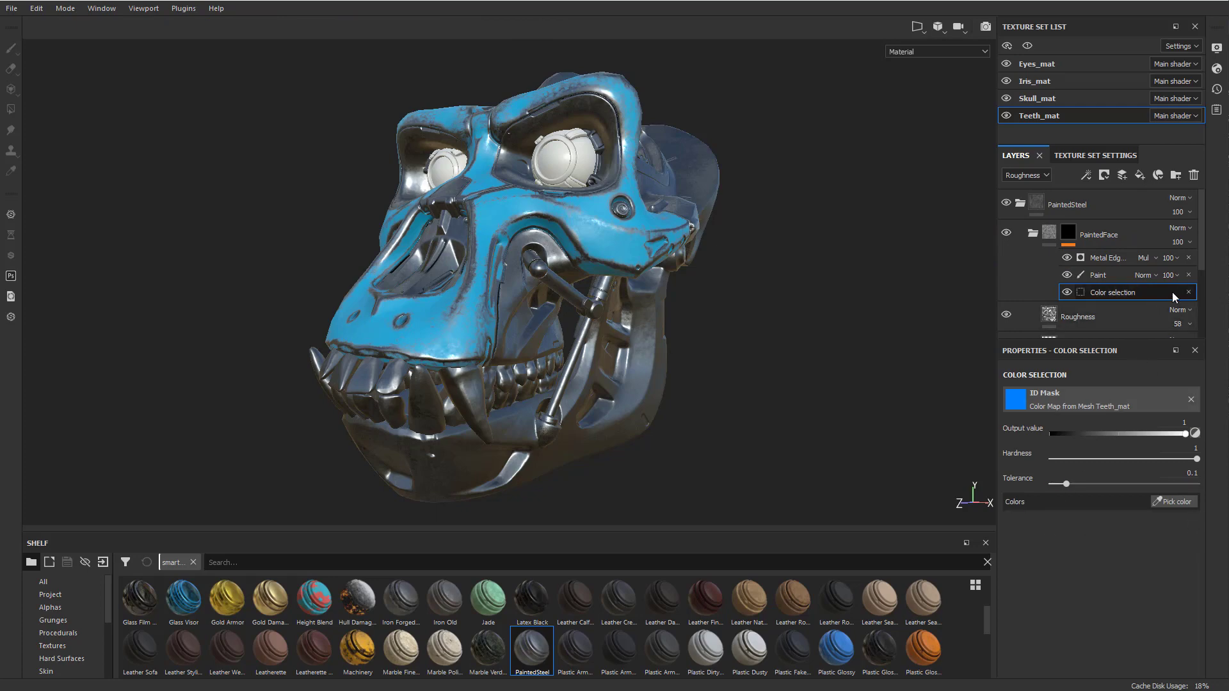
click(1188, 293)
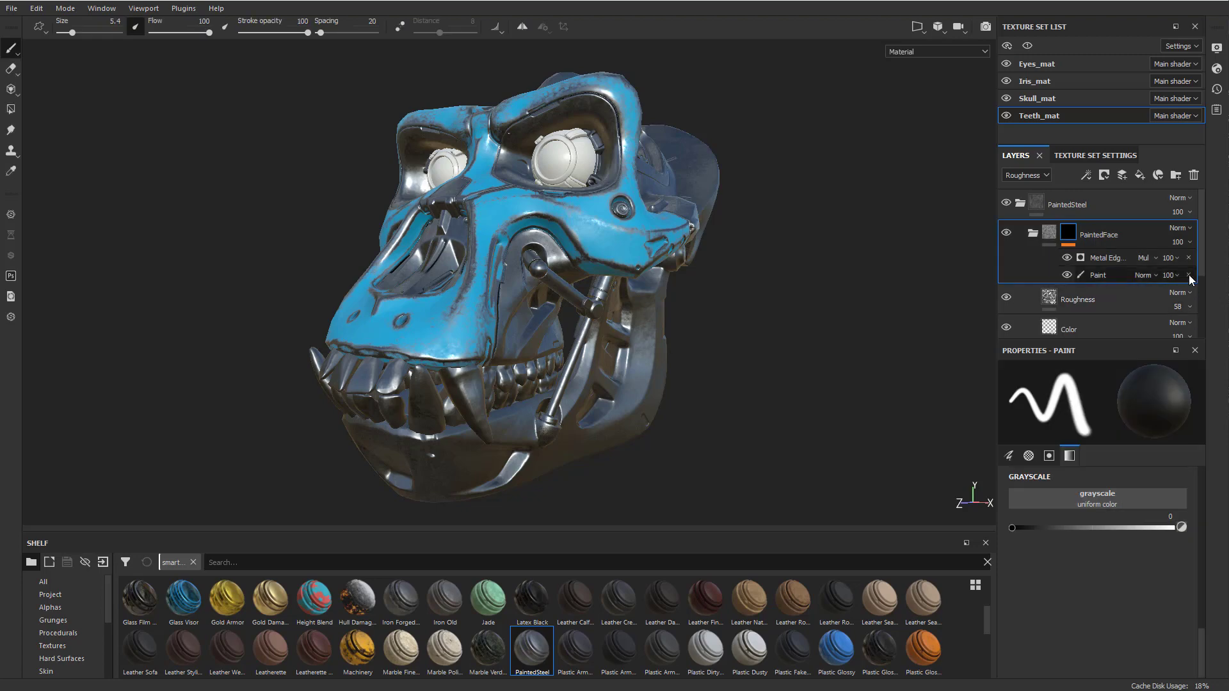
click(1189, 275)
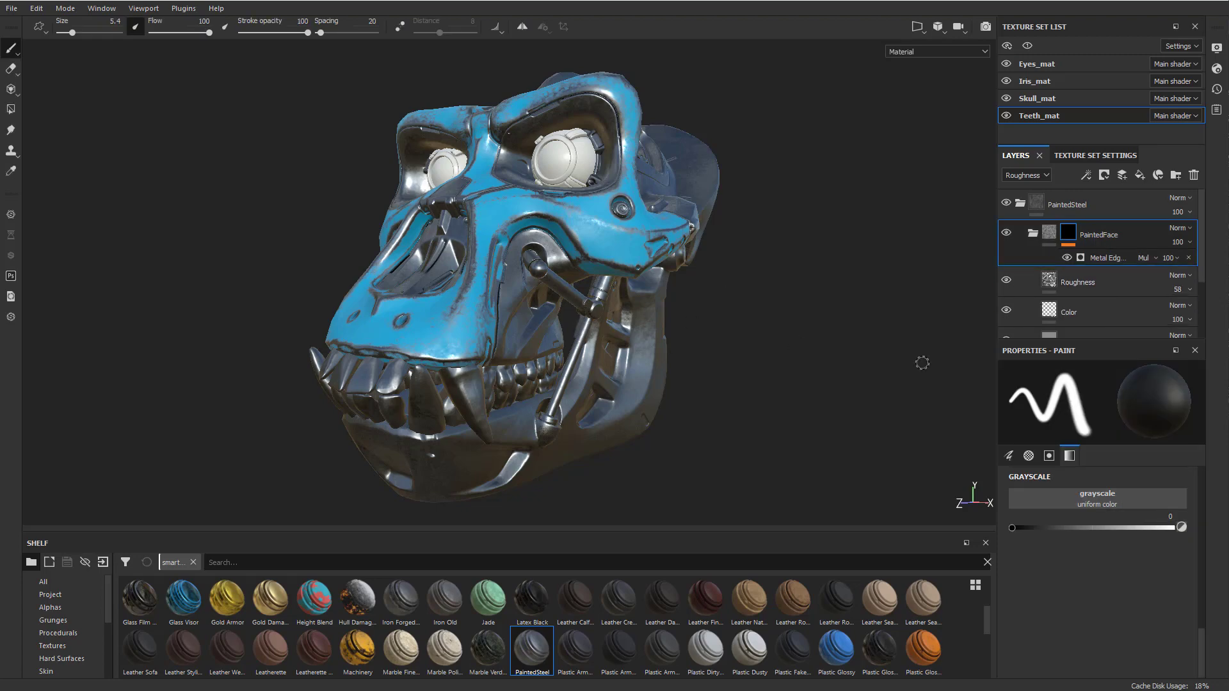
- Add a Levels effect to the mask and set Metal Edge Wear to Normal blending with Invert off
right_click(1043, 235)
click(1111, 333)
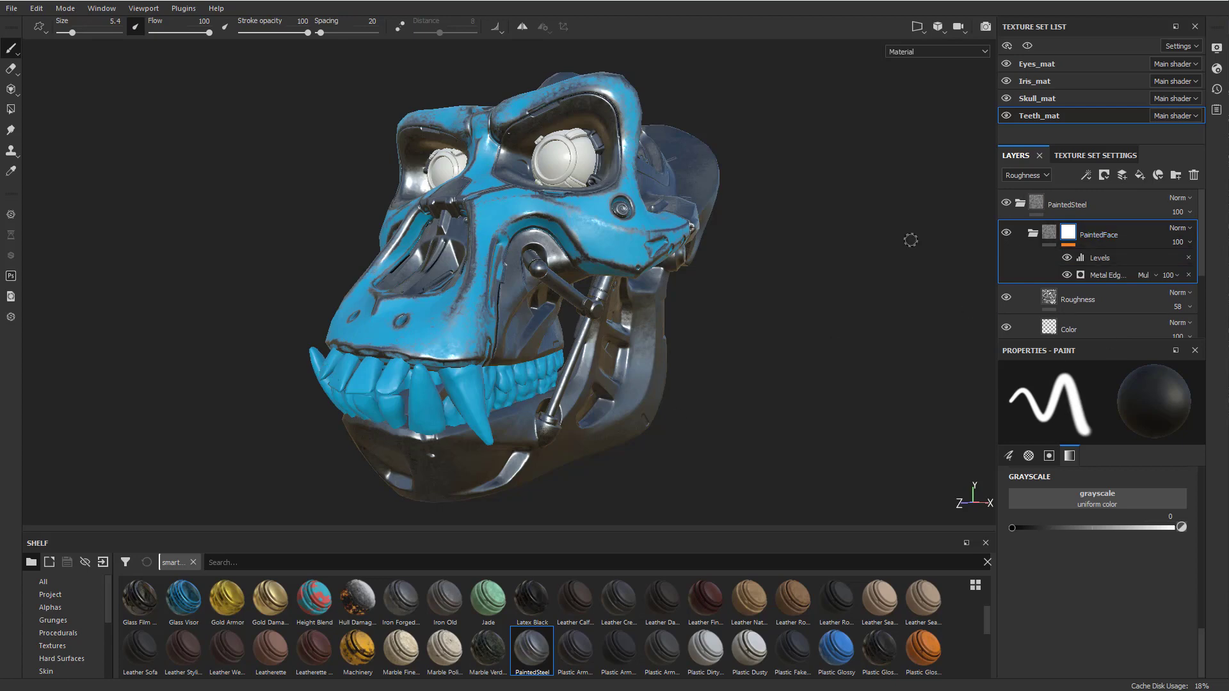
click(1115, 277)
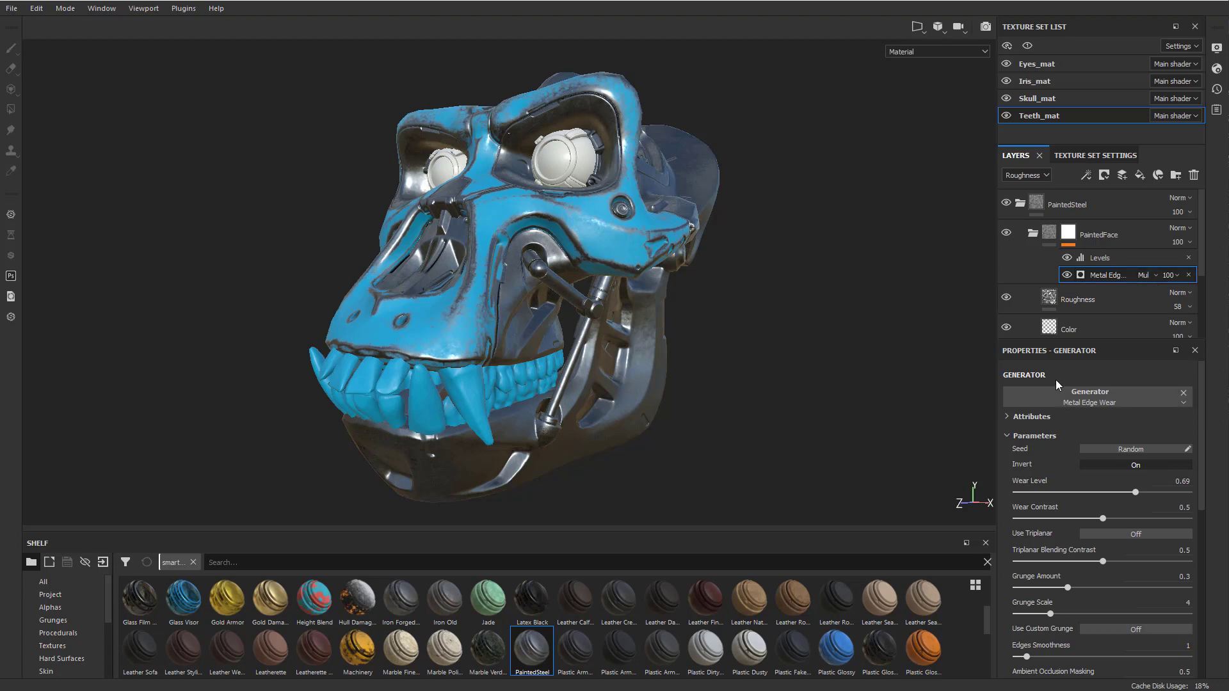
click(1157, 274)
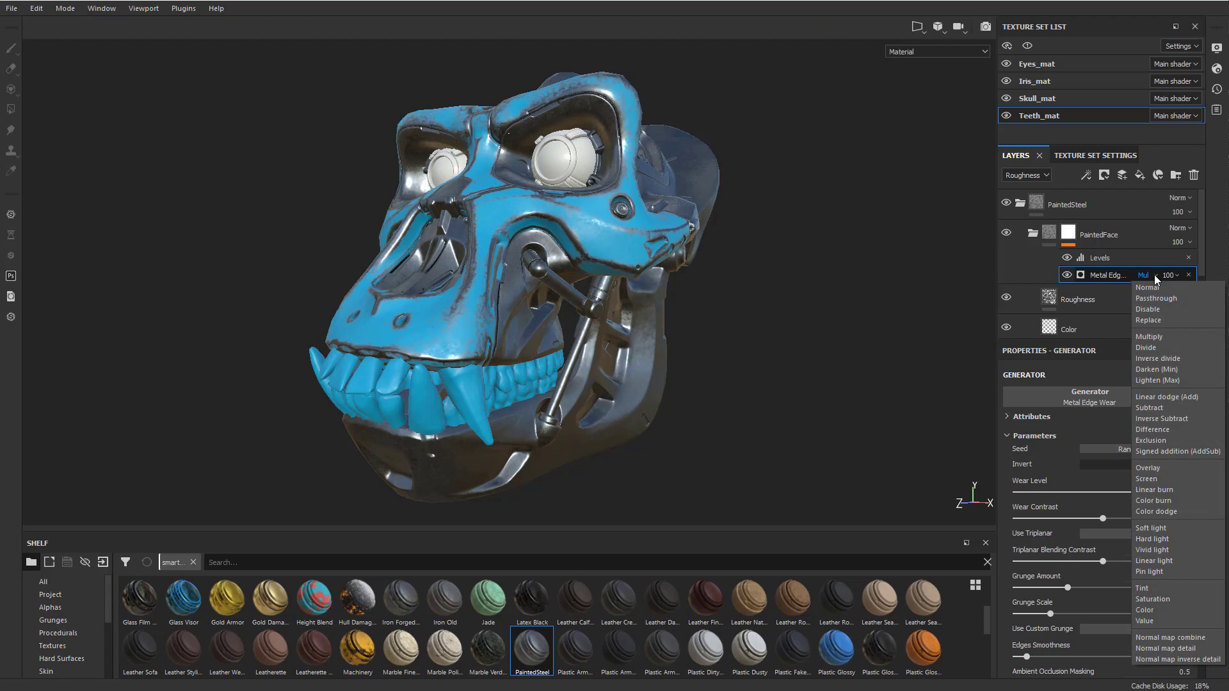
click(1154, 286)
alt+drag(749, 323, 614, 323)
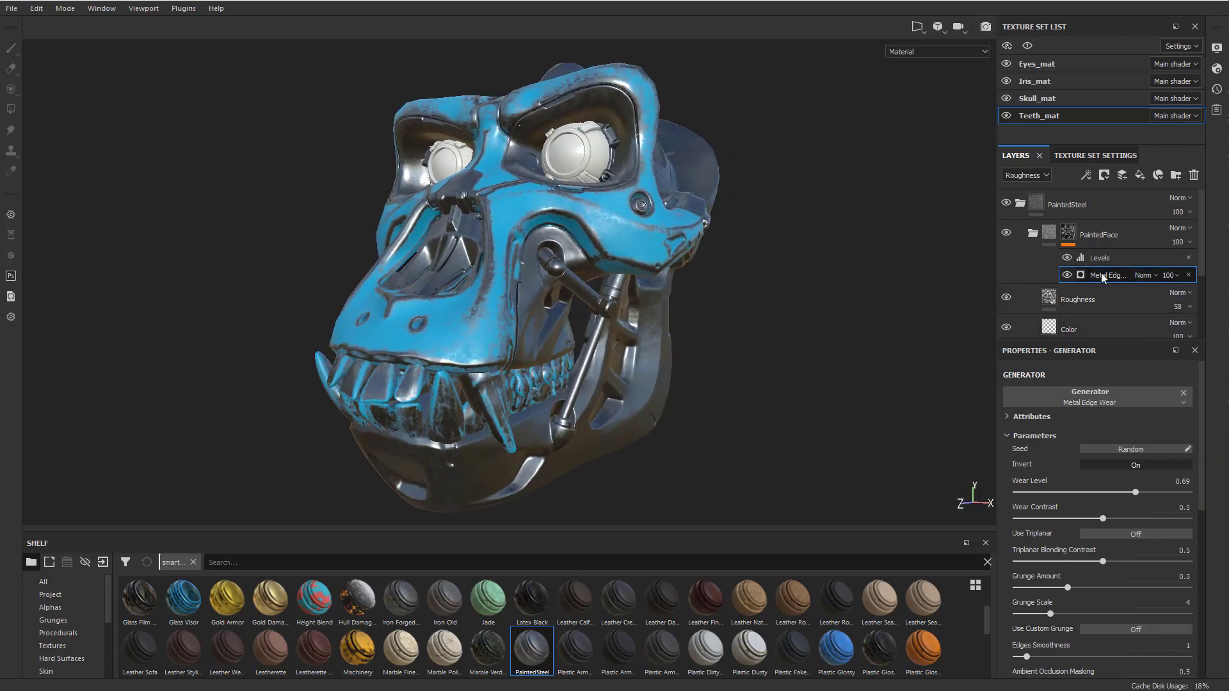
click(1119, 465)
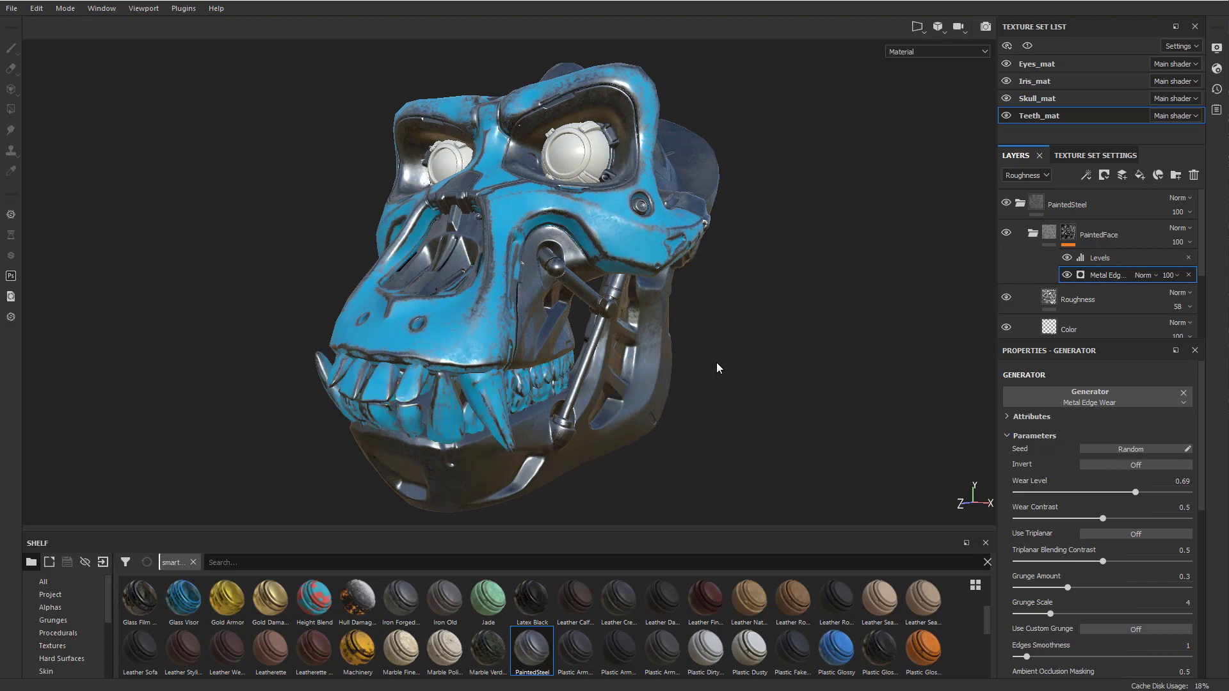
mouse_move(653, 316)
alt+mouse_down()
mouse_move(735, 294)
mouse_move(753, 313)
mouse_move(793, 247)
mouse_move(745, 323)
mouse_move(714, 310)
mouse_move(742, 306)
alt+mouse_up()
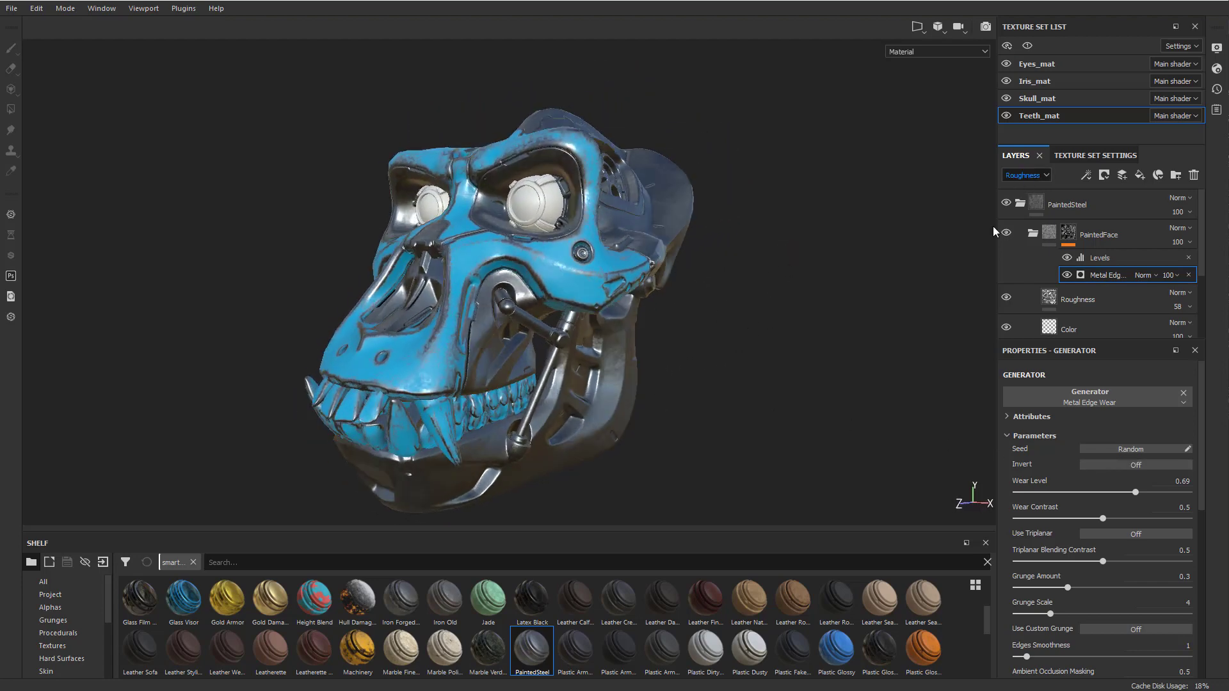
- Apply the PaintedSteel smart material to the Eyes_mat texture set
mouse_move(530, 662)
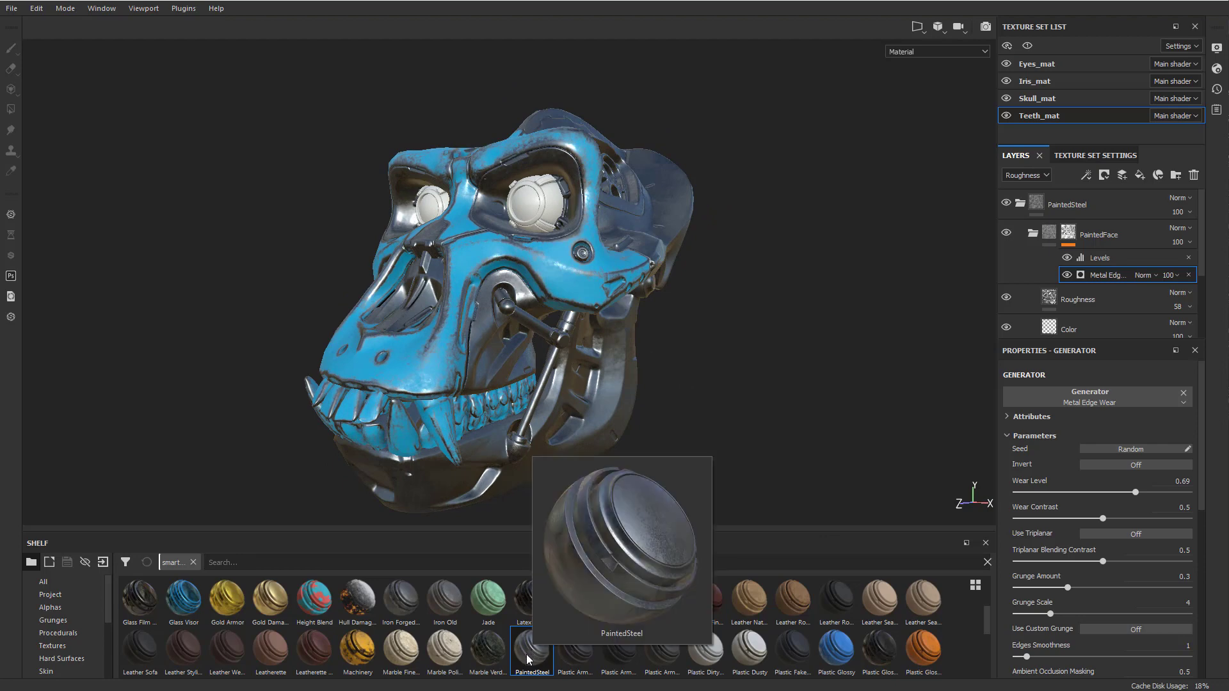
alt+drag(742, 296, 784, 337)
click(1037, 64)
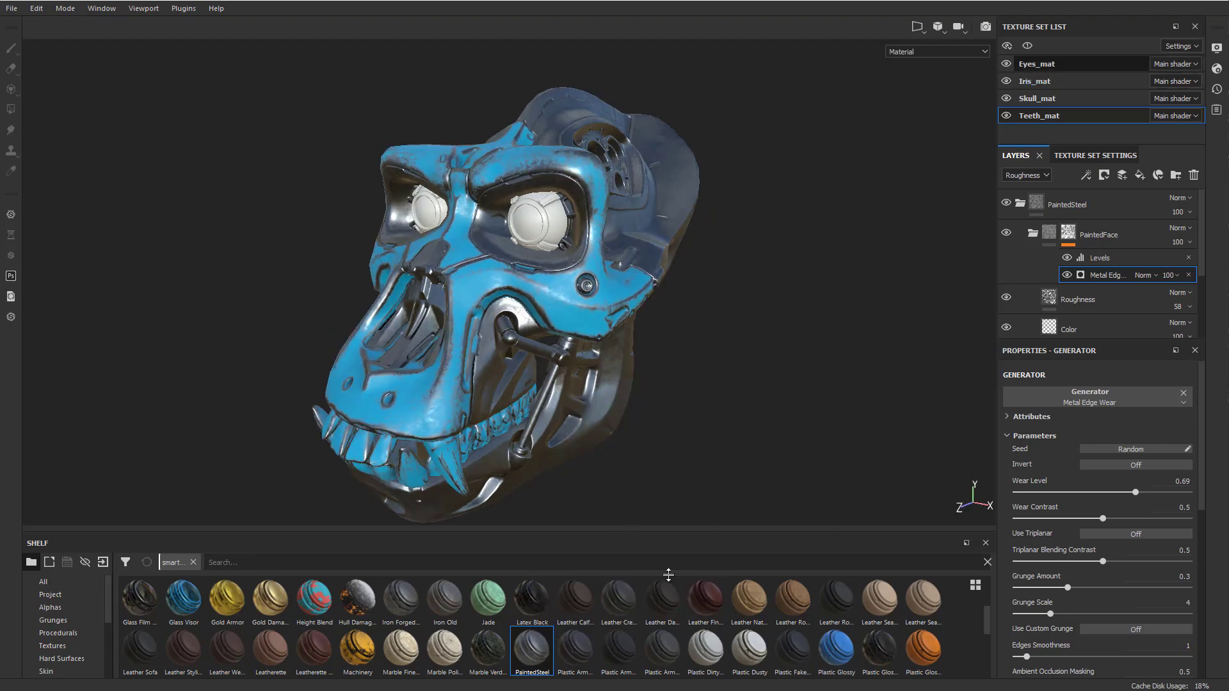
drag(542, 648, 1049, 195)
- In PaintedFace's Color selection, remove blue and pick the green eye-ring ID colour
click(1067, 235)
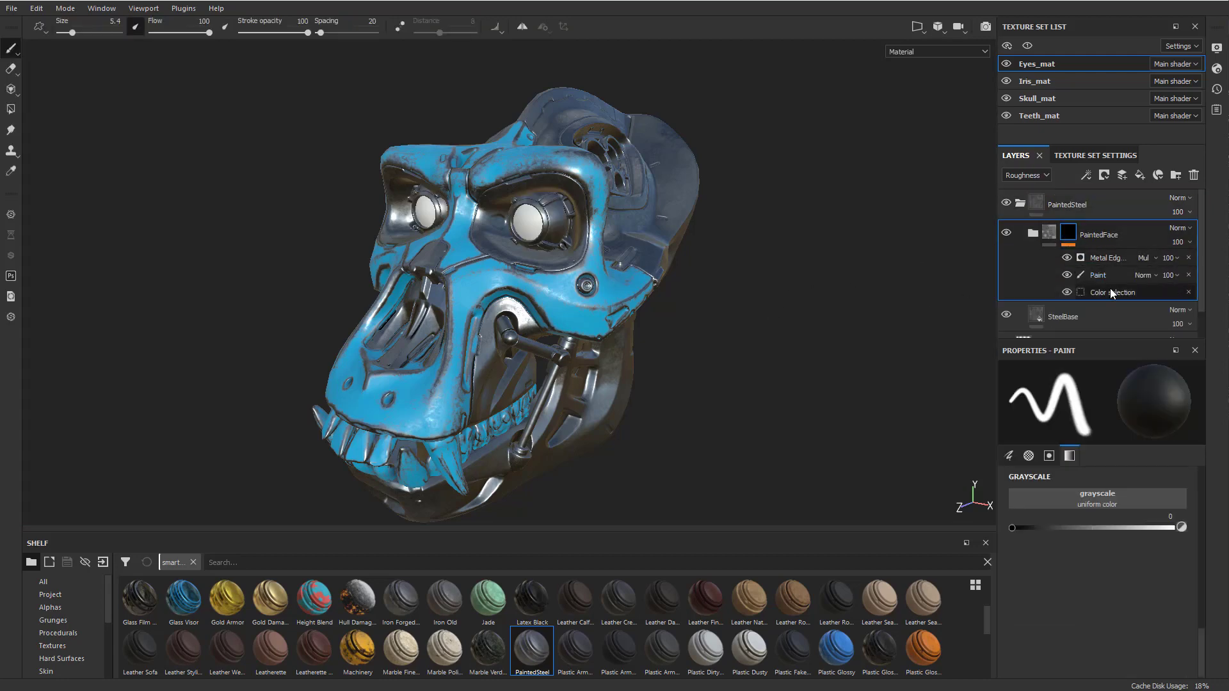
click(1109, 290)
click(1188, 520)
click(1173, 502)
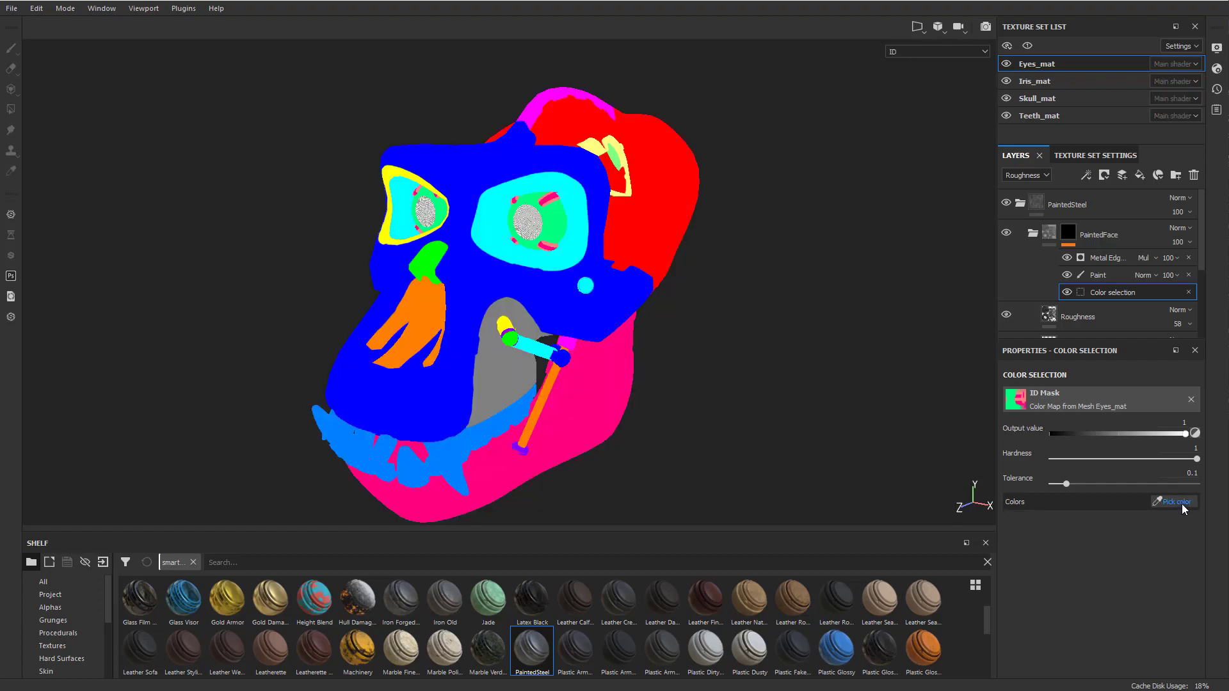
click(560, 224)
scroll(836, 274, up, 5)
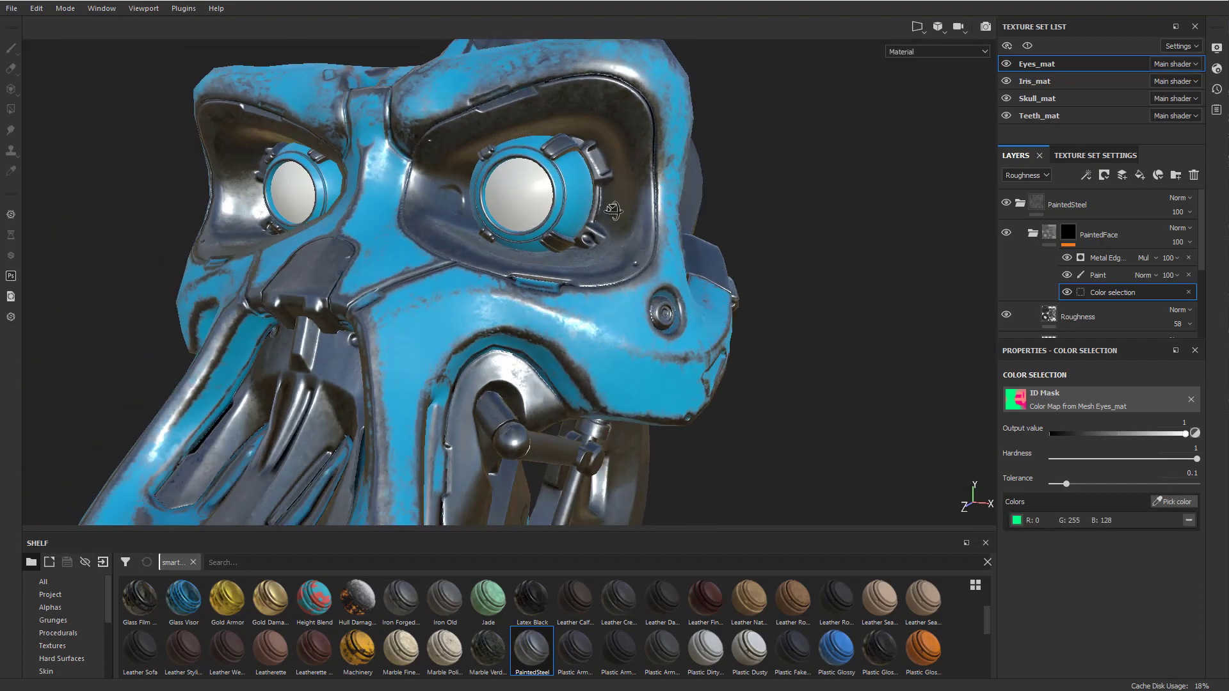
alt+drag(612, 210, 577, 198)
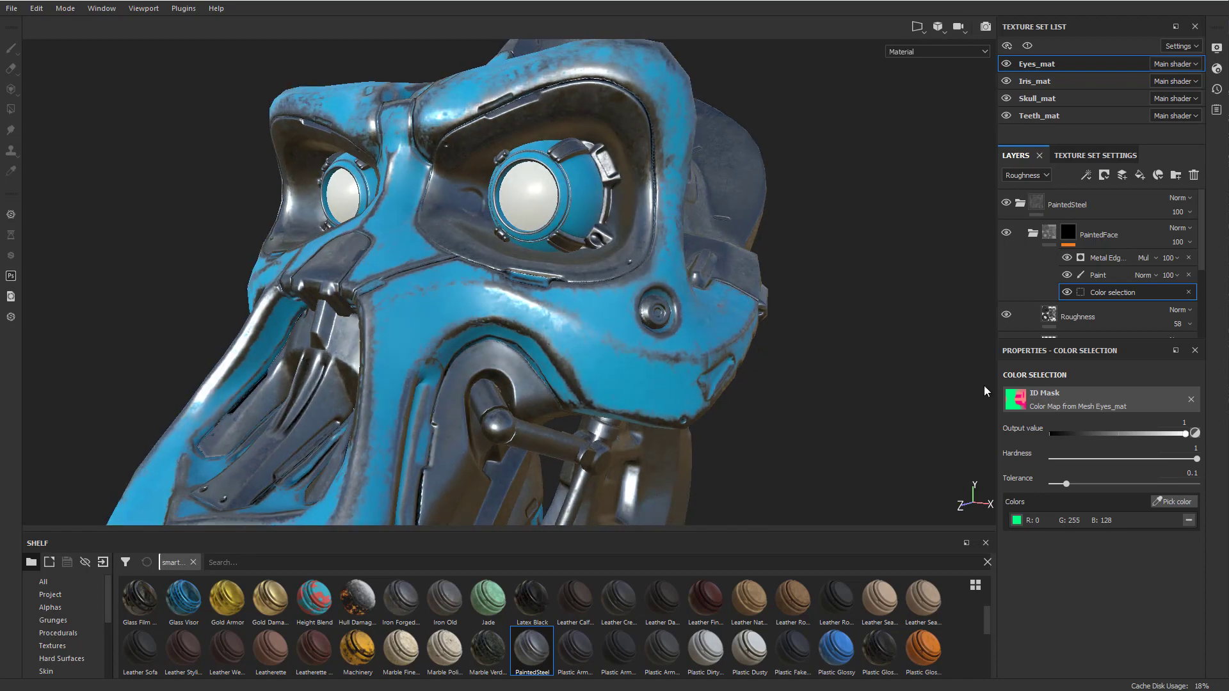
- Raise the Metal Edge Wear level to 0.85
click(1110, 263)
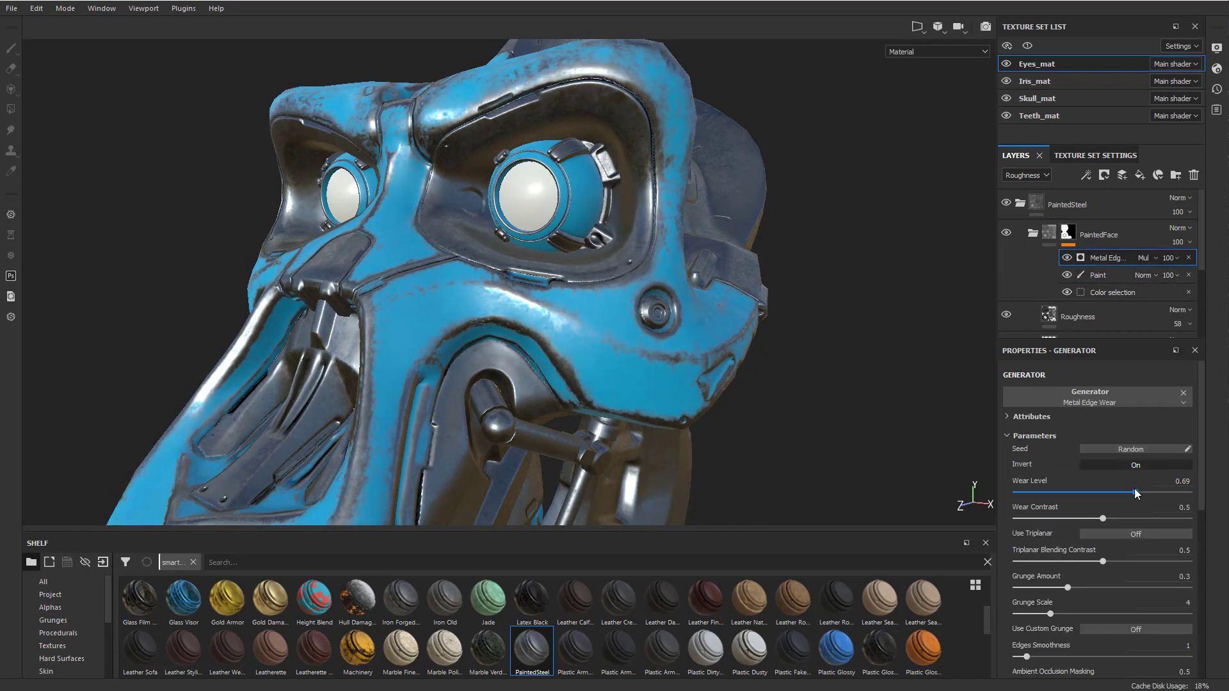
drag(1134, 492, 1161, 491)
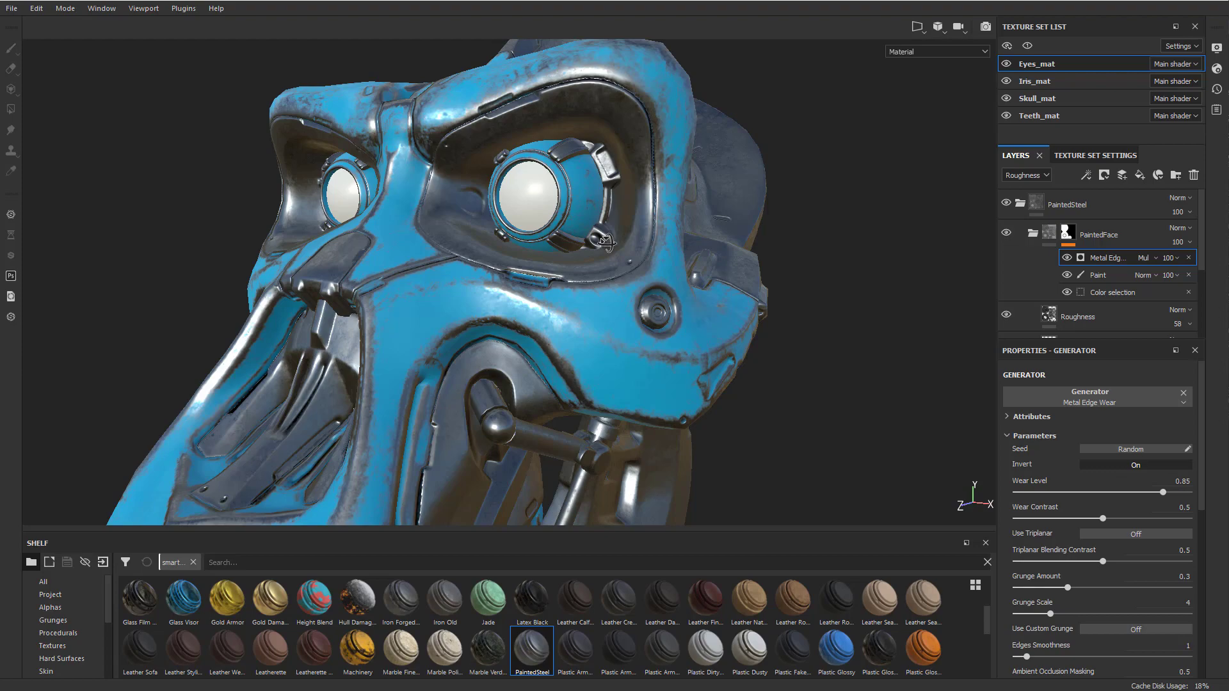
alt+drag(598, 234, 505, 253)
scroll(546, 210, down, 3)
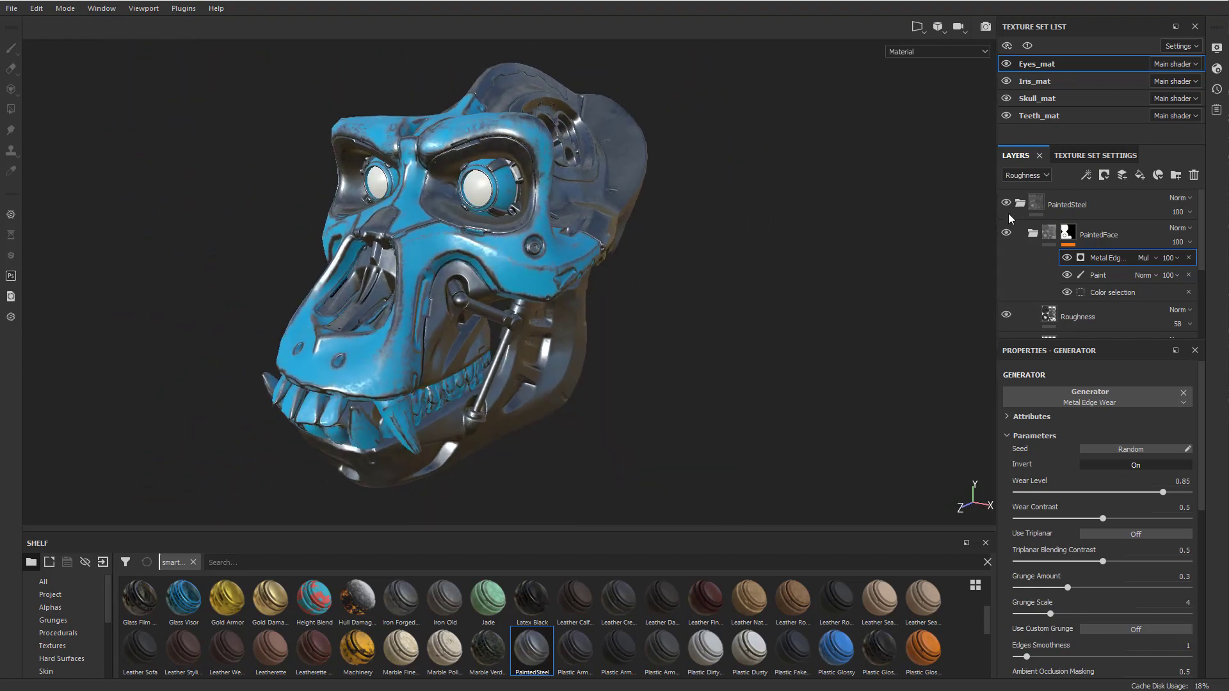
- Switch the layer stack's channel view to Base Color
ctrl+alt+right_click(521, 270)
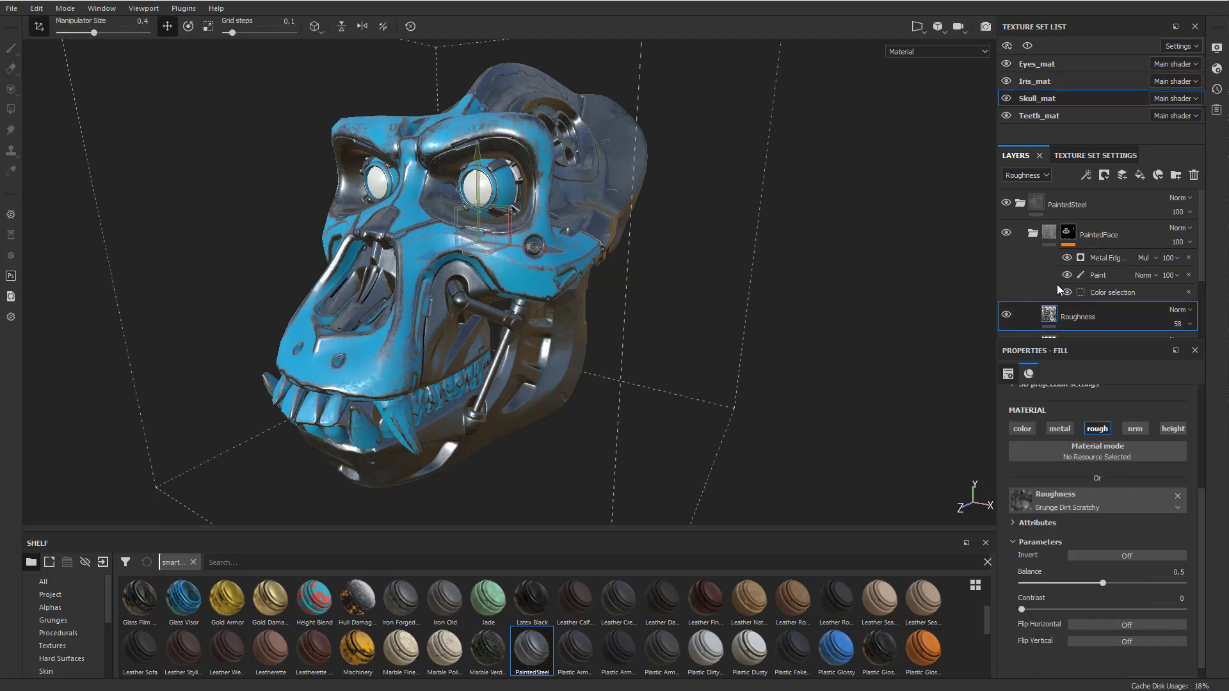
scroll(1057, 284, down, 1)
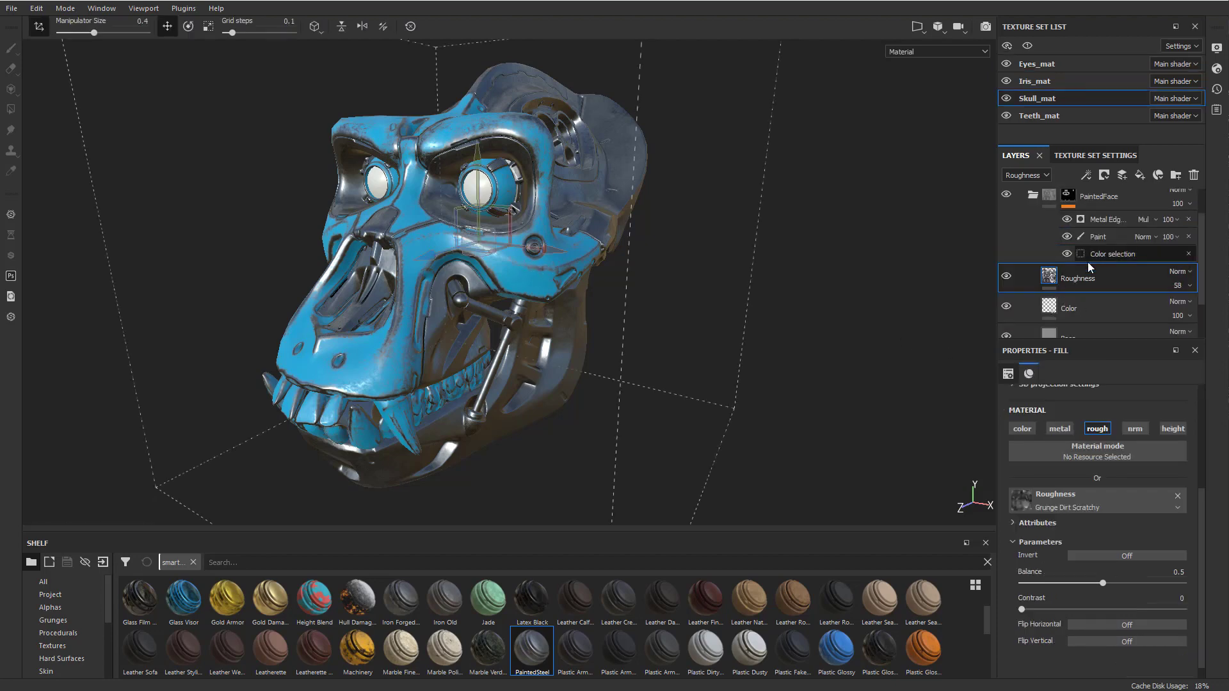
scroll(1053, 267, down, 1)
click(1104, 301)
scroll(1103, 300, up, 2)
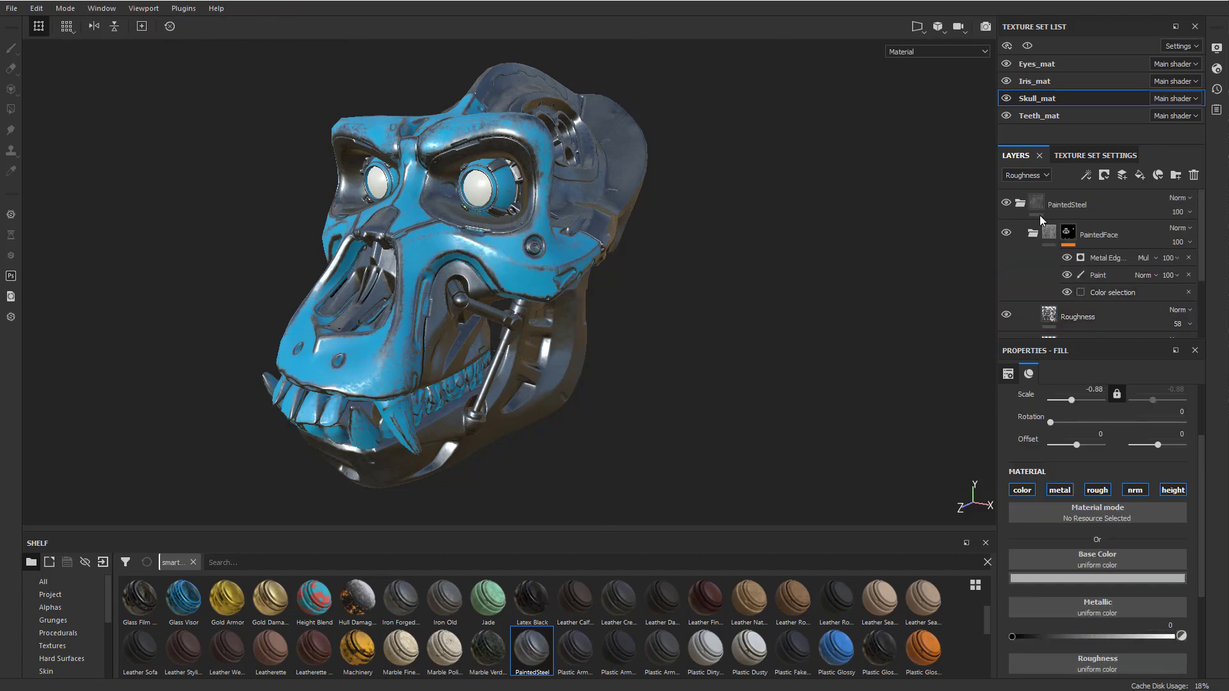
click(1034, 179)
click(1027, 192)
- Shift the Color fill layer's base colour to yellow-green, then select Teeth_mat's PaintedSteel folder
scroll(1088, 295, down, 2)
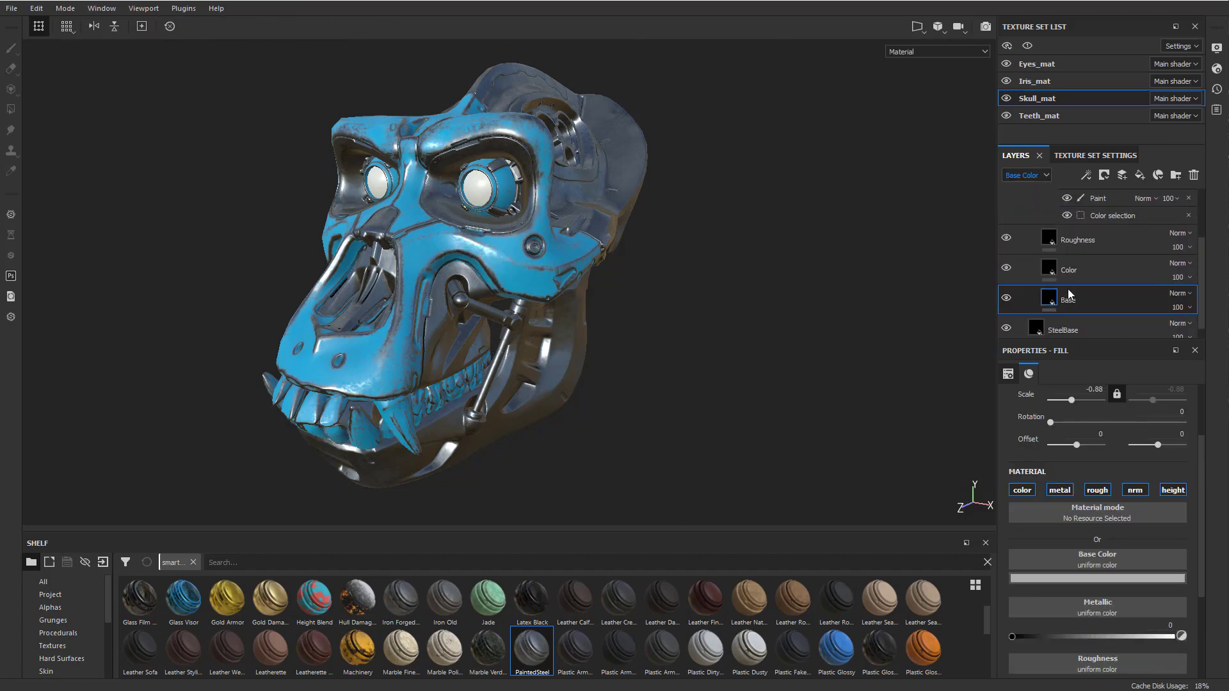
click(1100, 304)
click(1088, 269)
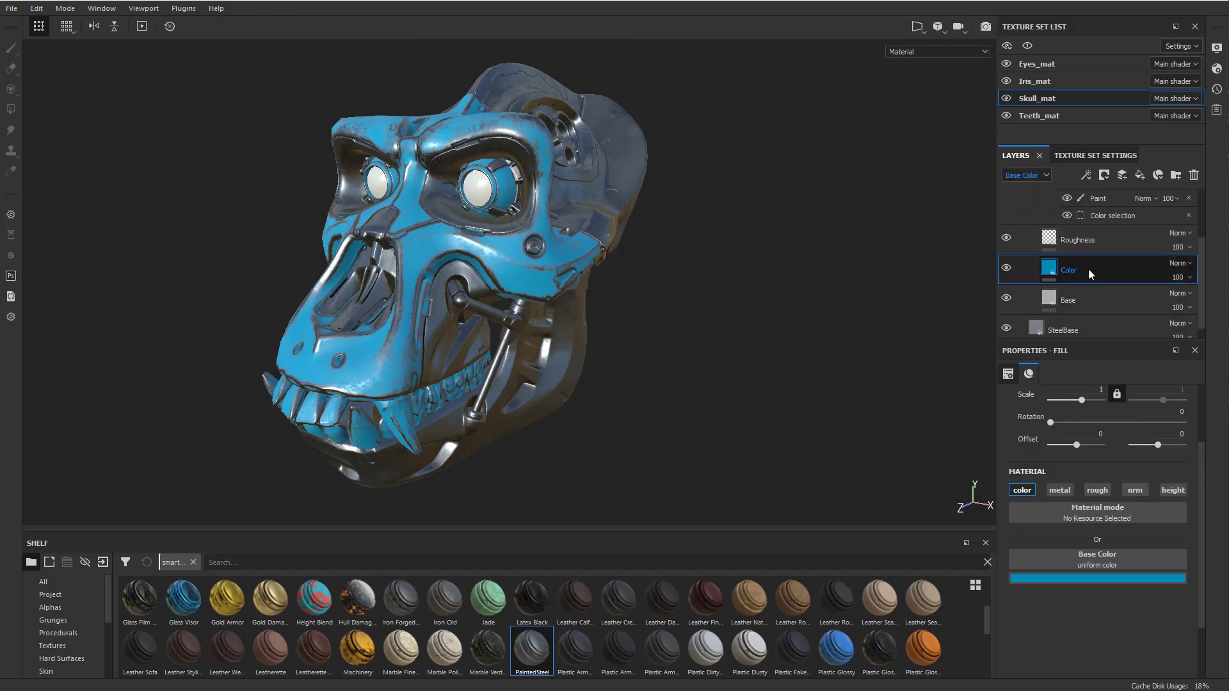
click(1086, 581)
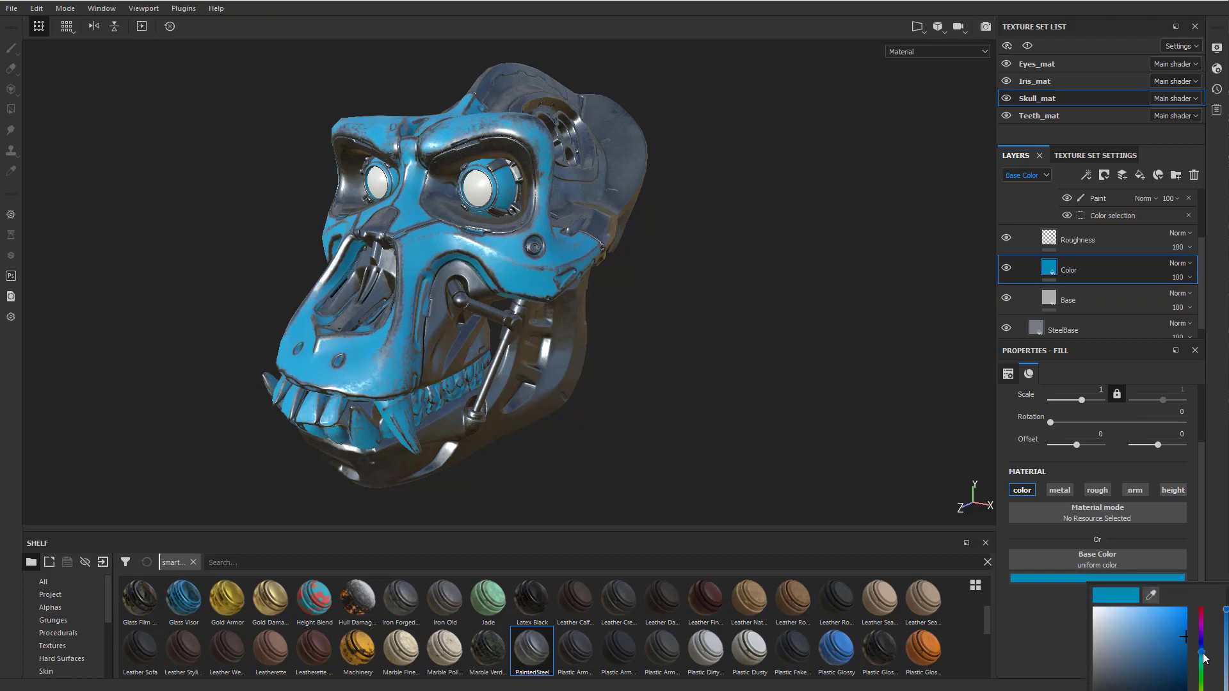
drag(1203, 653, 1201, 690)
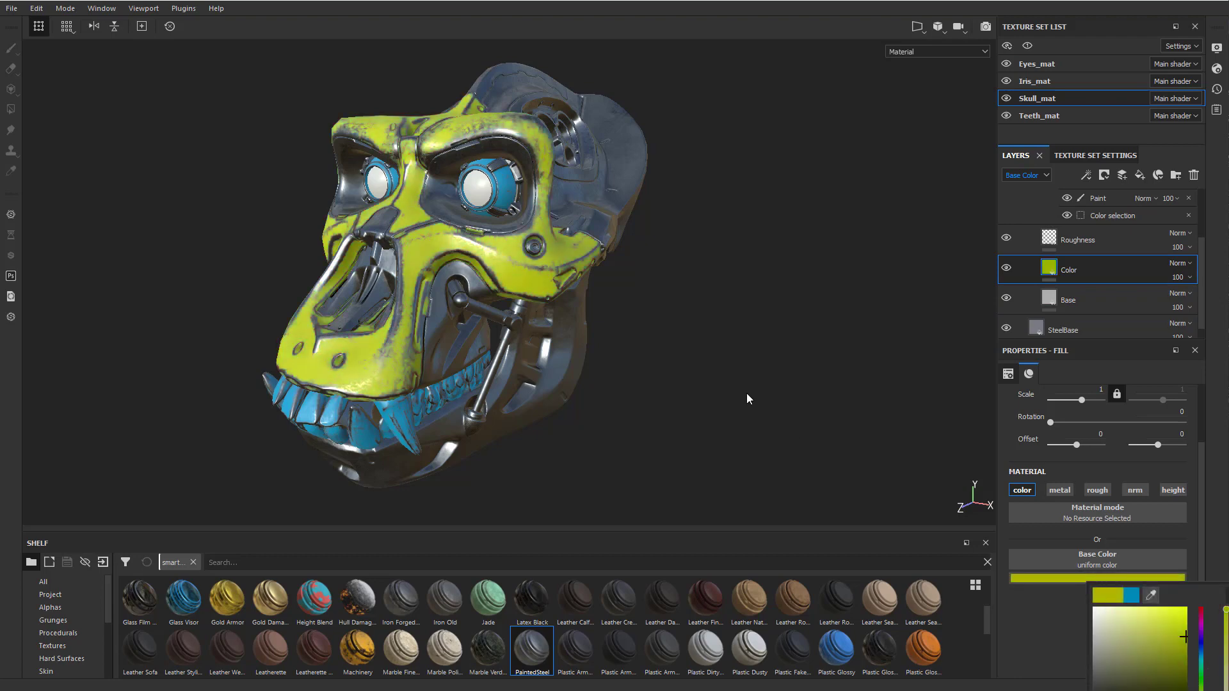
alt+drag(747, 398, 771, 376)
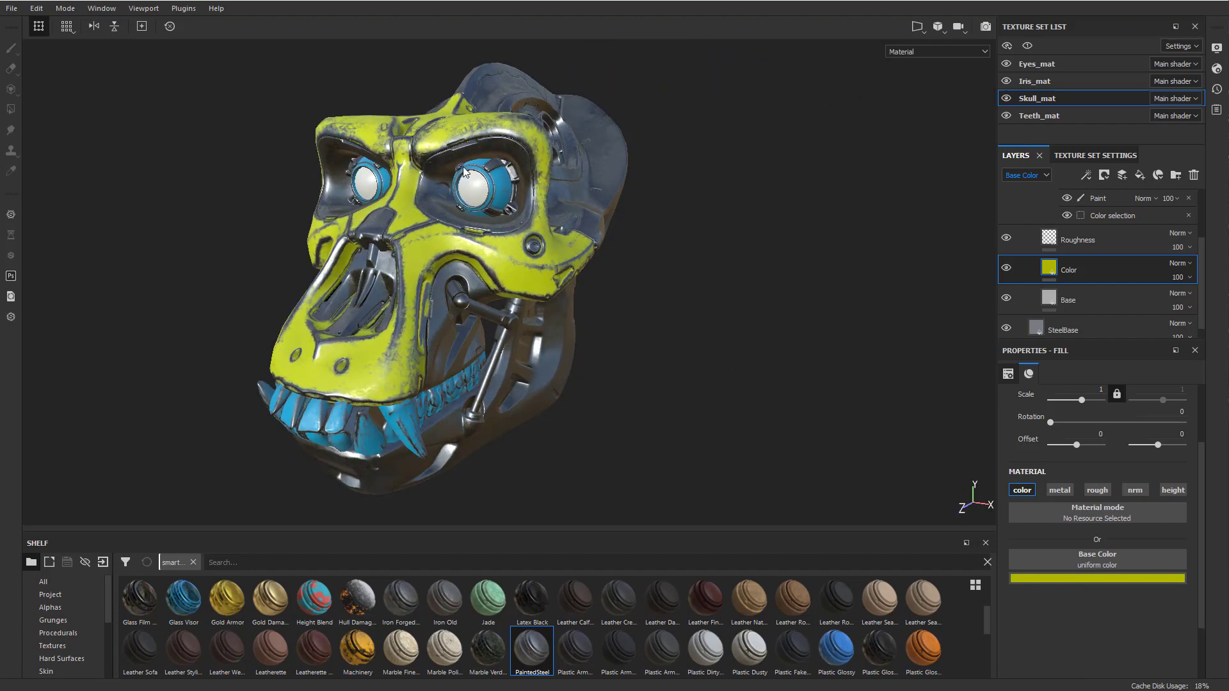
mouse_move(765, 332)
alt+mouse_down()
mouse_move(765, 305)
mouse_move(769, 315)
alt+mouse_up()
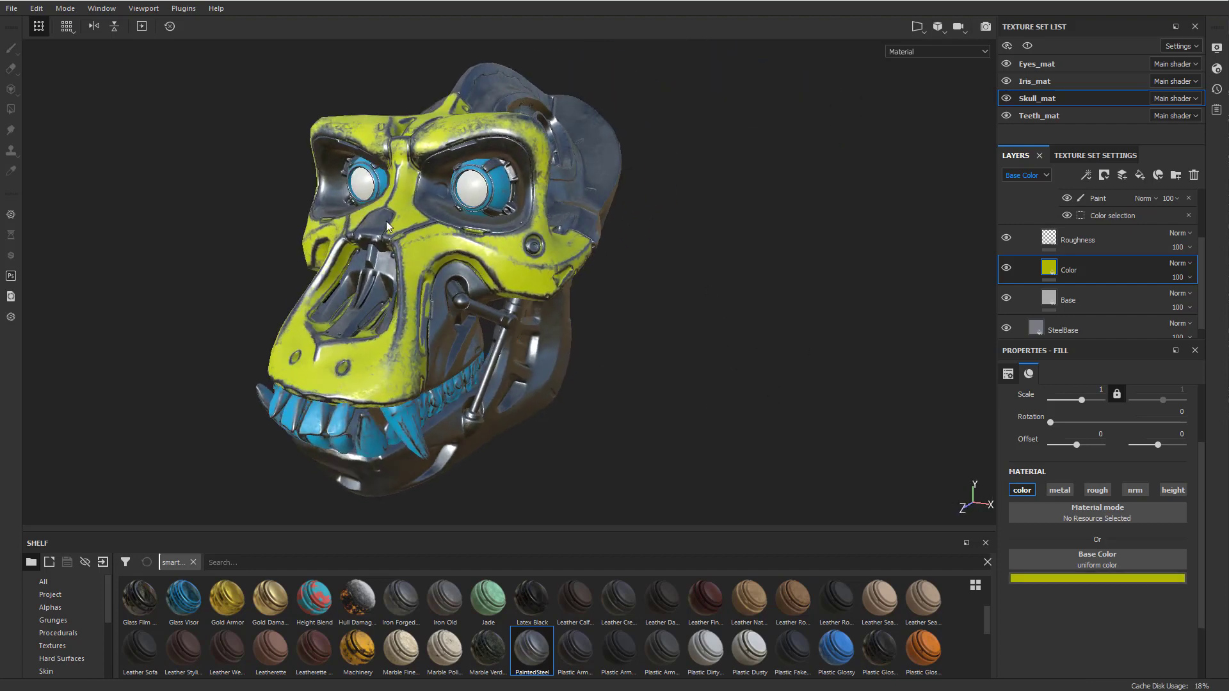
click(1056, 115)
click(1089, 198)
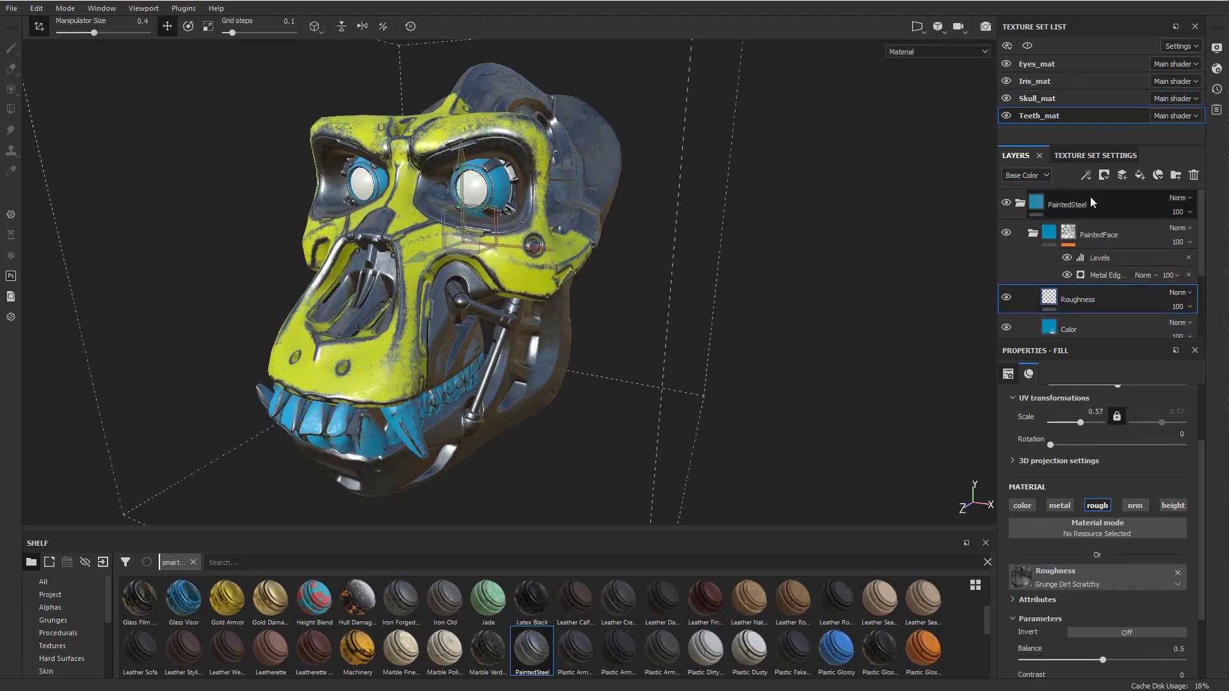
- Delete the PaintedSteel folders from Teeth_mat and Eyes_mat
click(1192, 176)
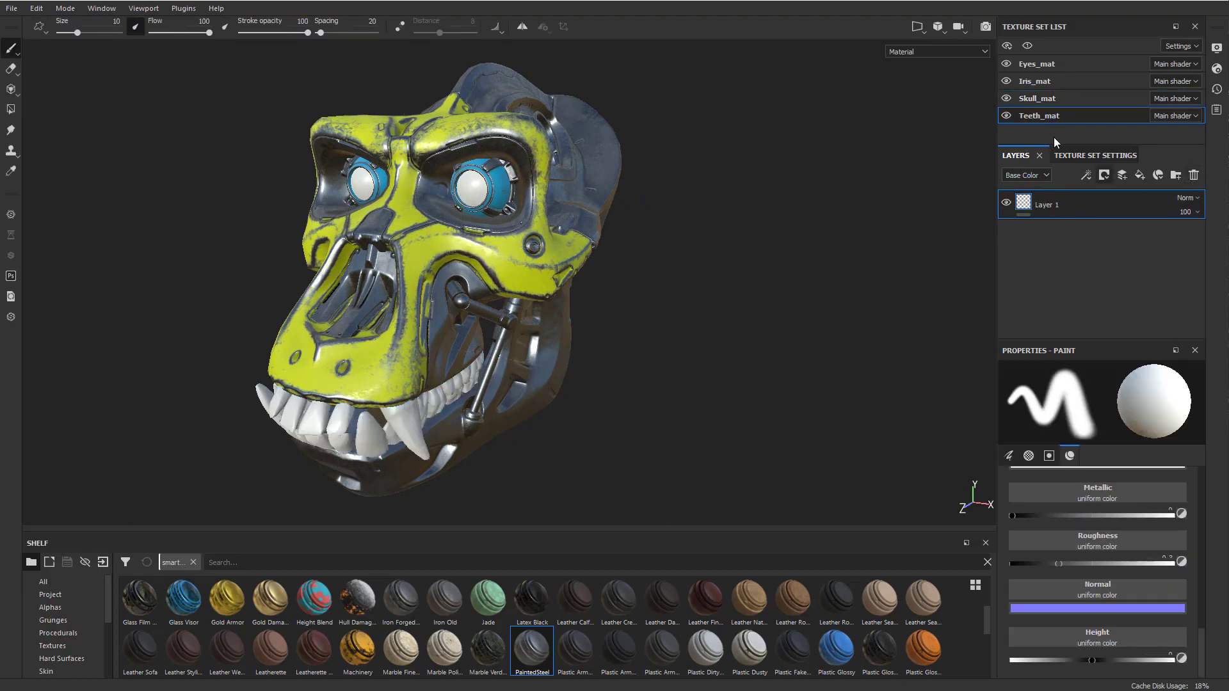
click(1050, 64)
click(1124, 204)
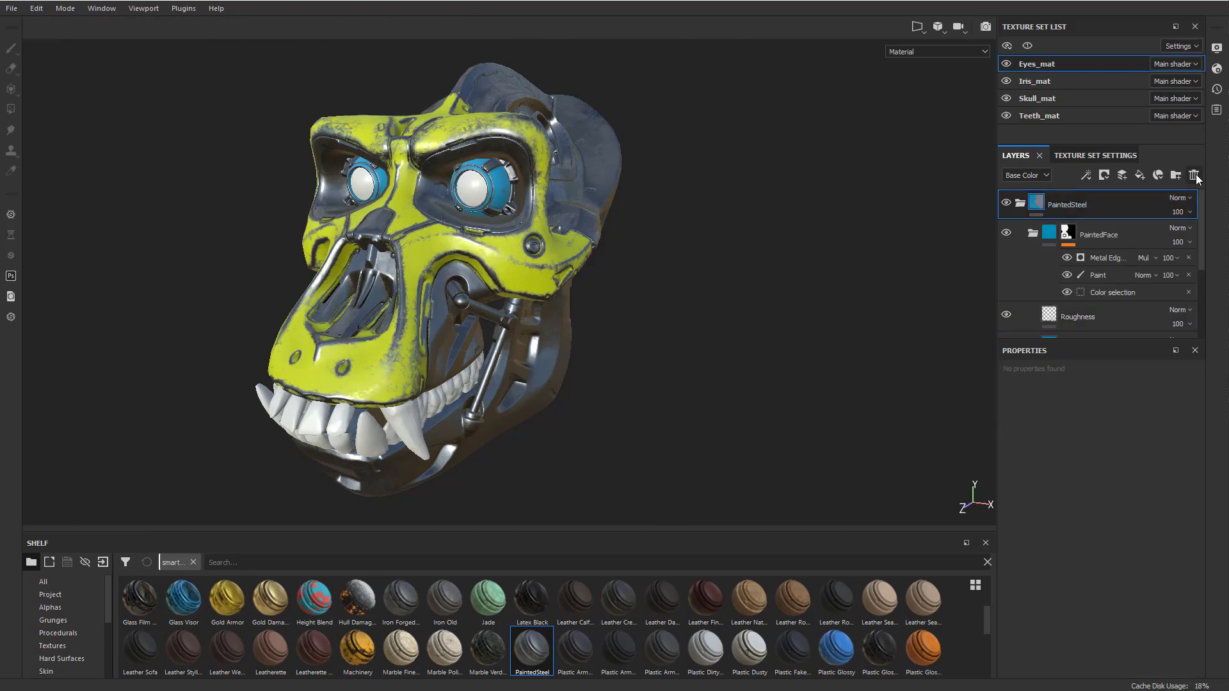
click(1192, 176)
- Instance Skull_mat's PaintedSteel folder onto Eyes_mat and Teeth_mat, excluding Iris_mat
click(1036, 97)
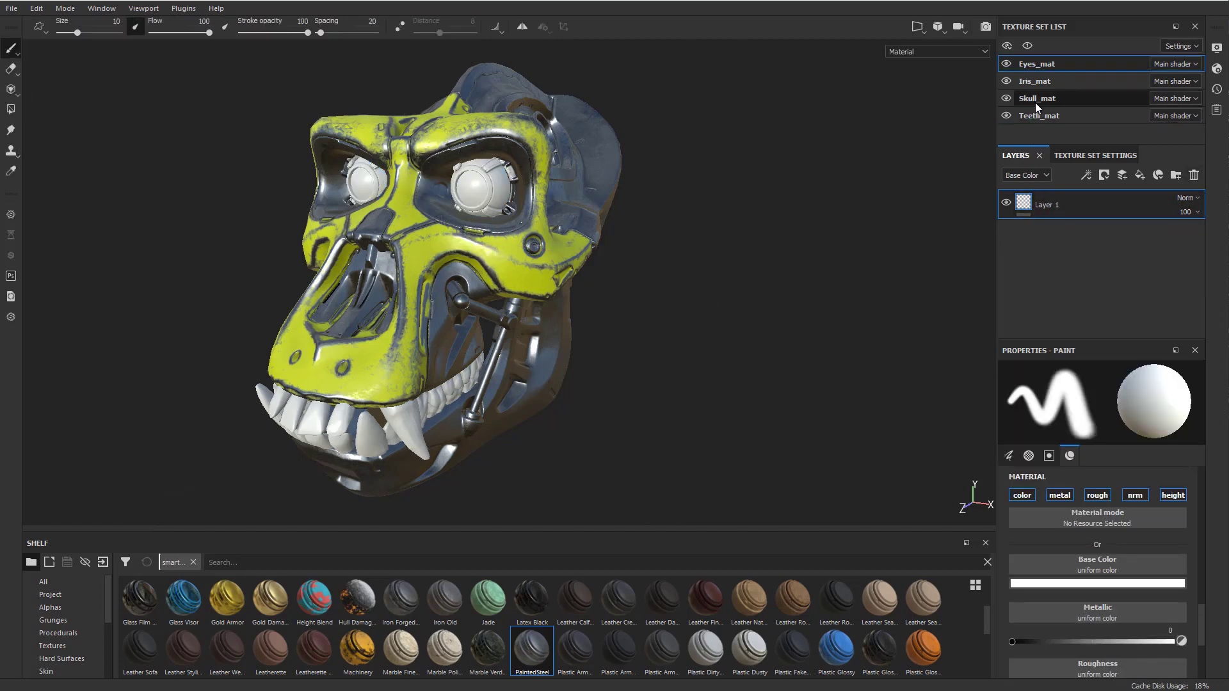
right_click(1084, 211)
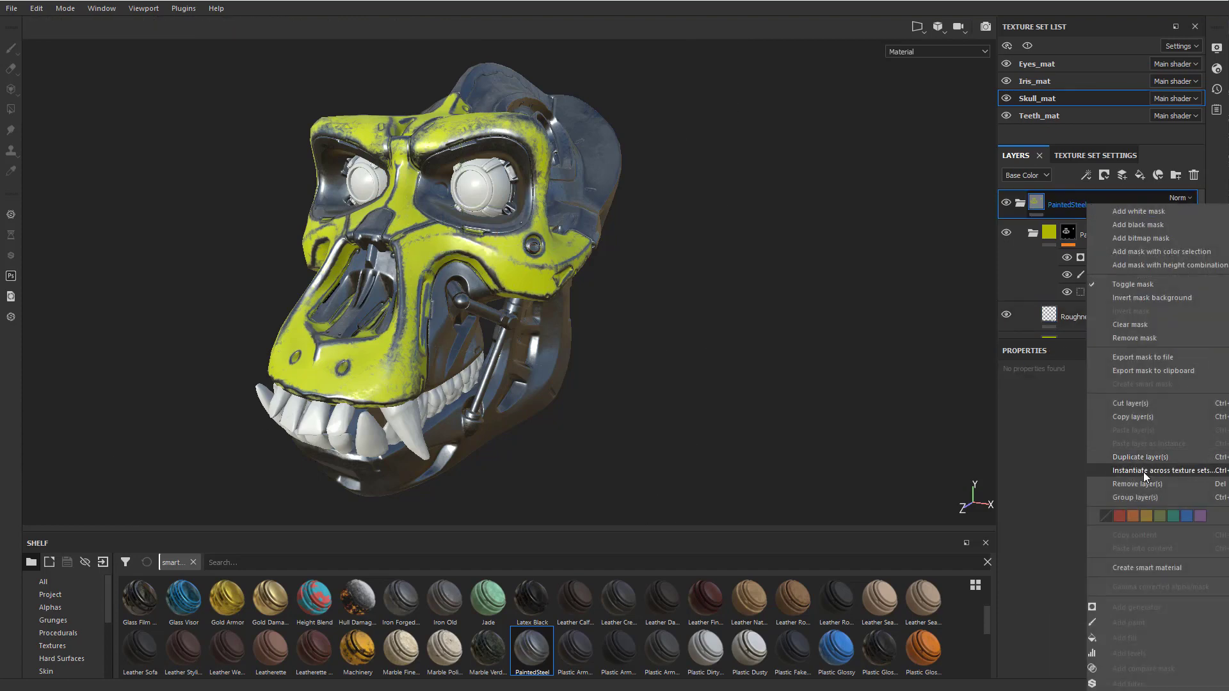
click(1128, 474)
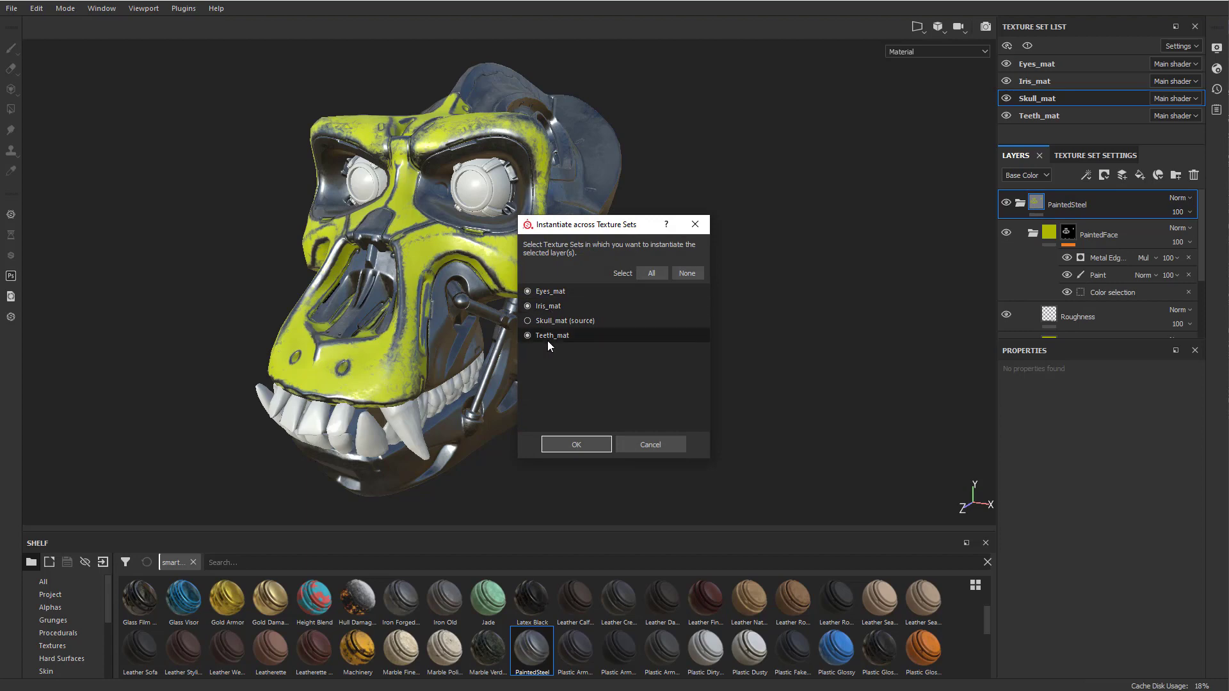
click(528, 306)
click(568, 444)
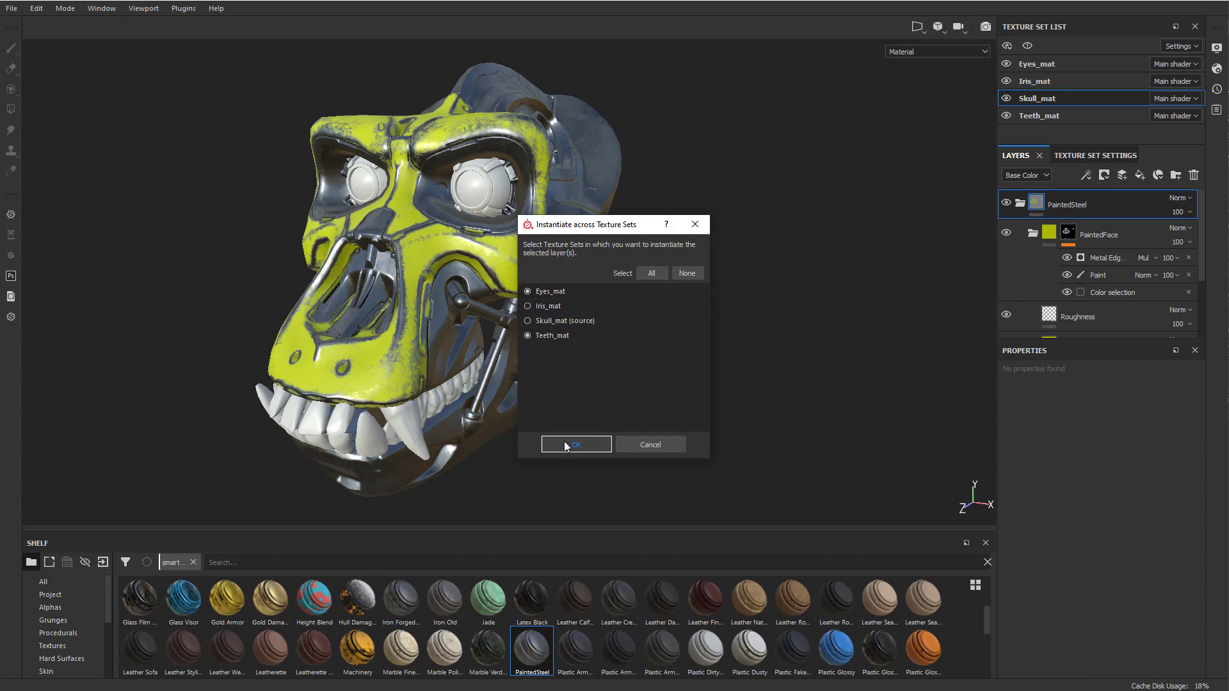
alt+drag(758, 378, 869, 295)
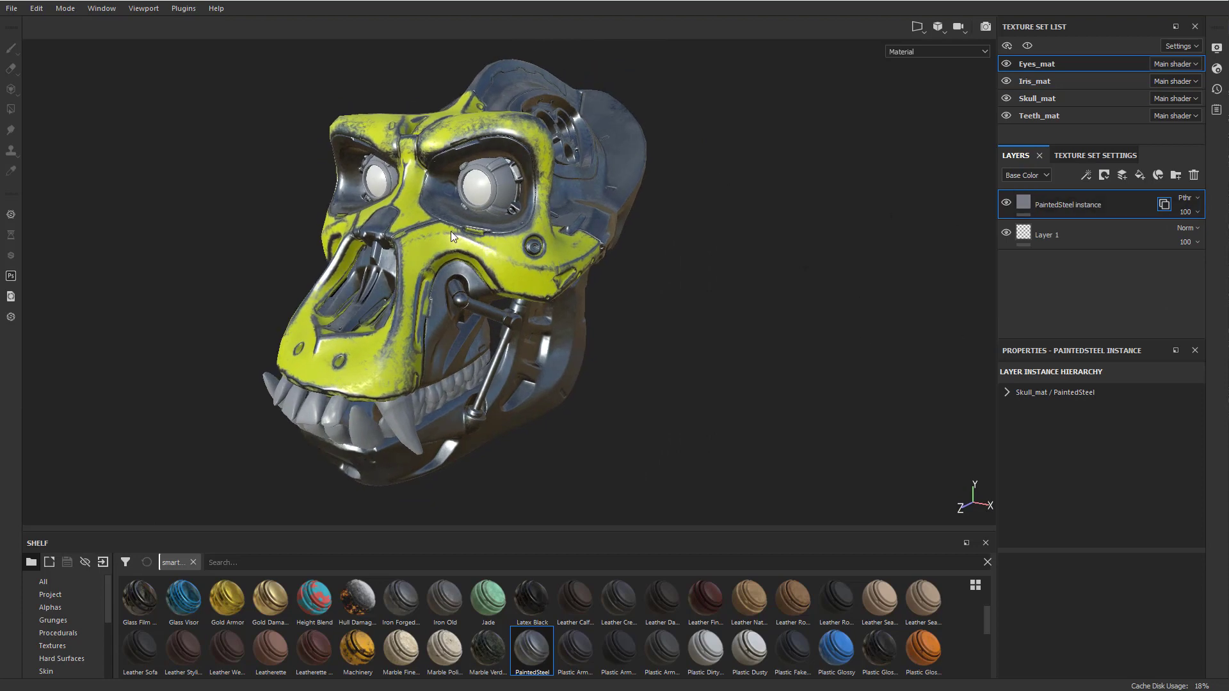
alt+drag(540, 226, 544, 212)
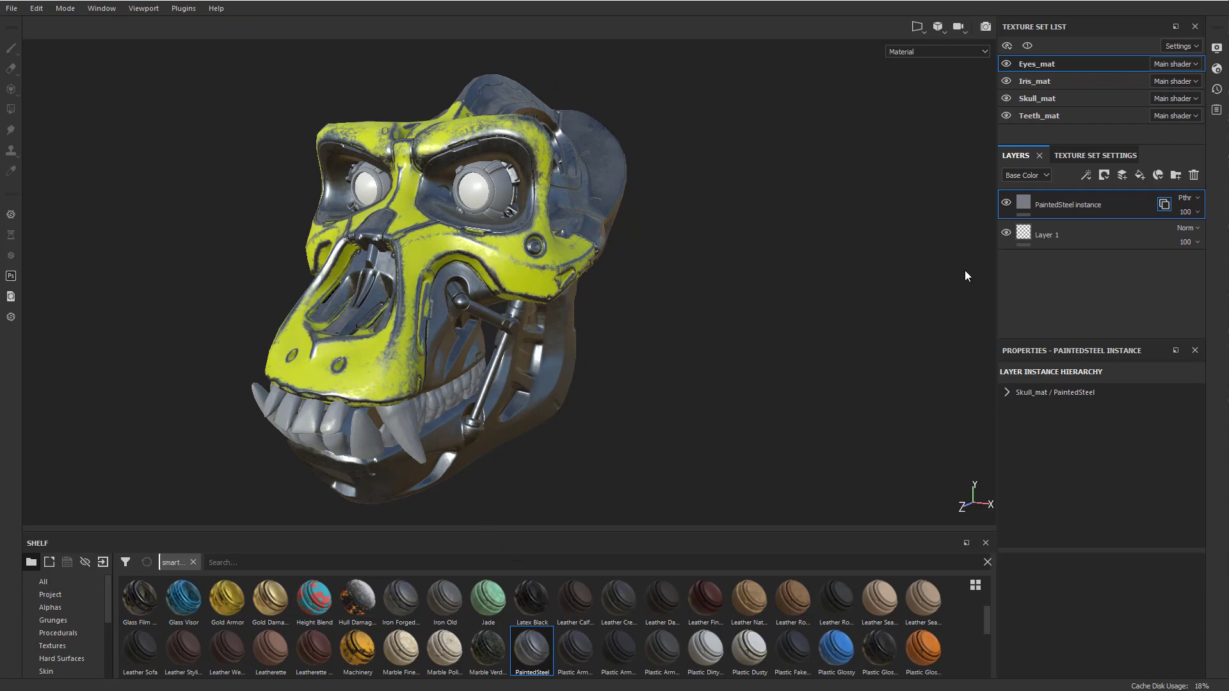
- Undo the layer deletions and drag PaintedSteel from the shelf onto the skull mesh
click(1192, 176)
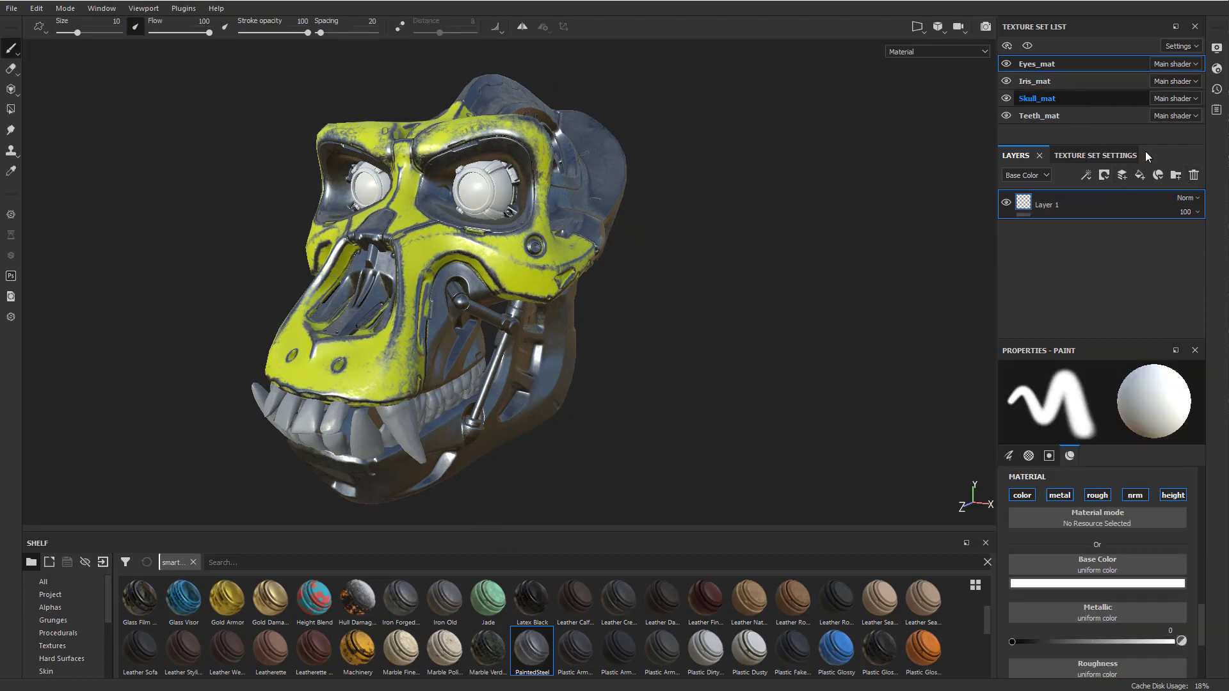
key(ctrl+z)
click(1193, 175)
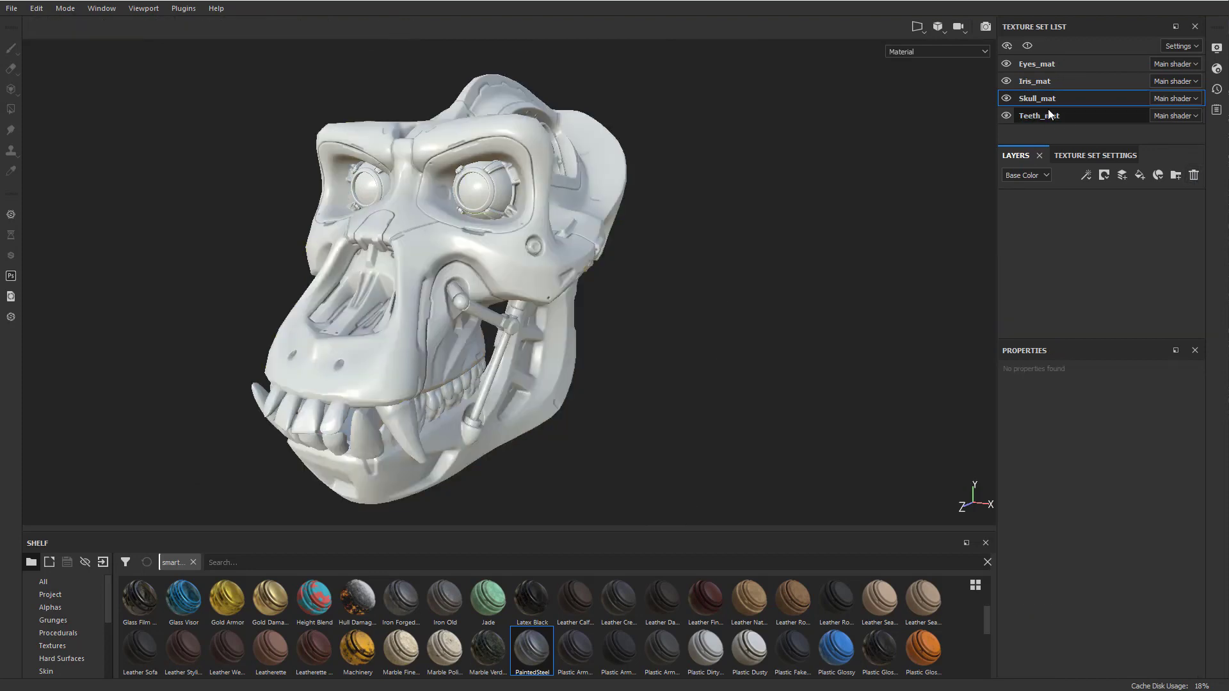
key(ctrl+z)
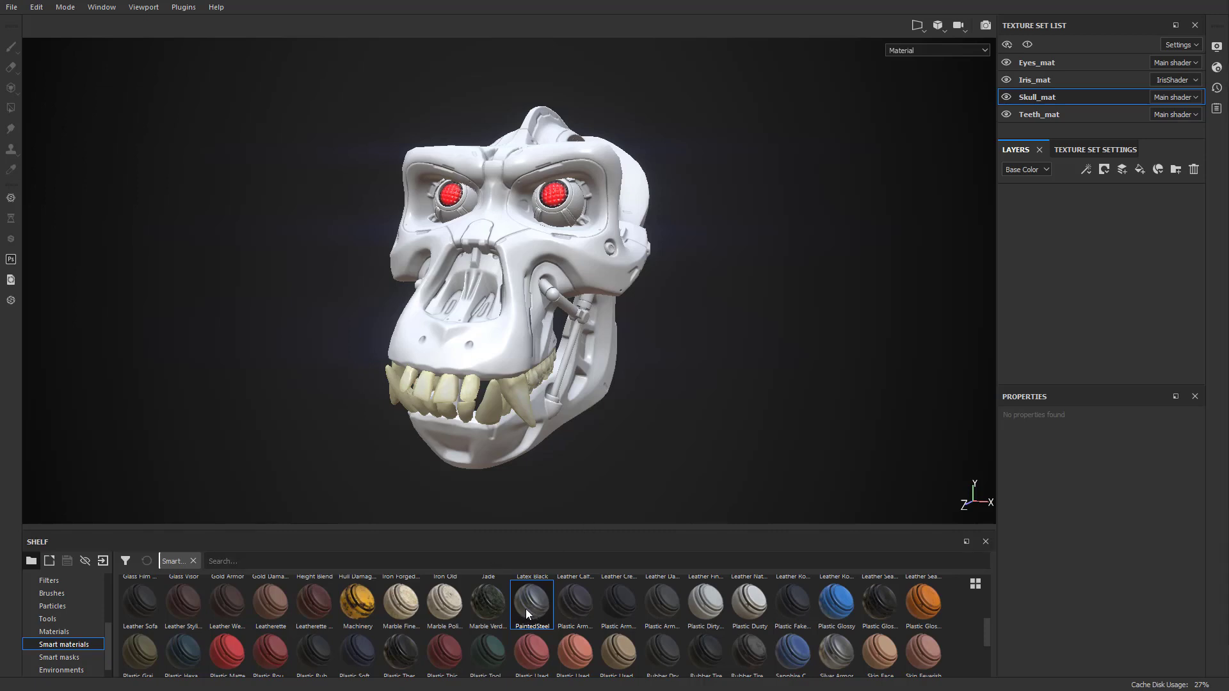
mouse_move(526, 614)
mouse_down()
mouse_move(509, 323)
mouse_move(574, 205)
mouse_move(590, 330)
mouse_move(485, 413)
mouse_move(1072, 90)
mouse_move(1084, 70)
mouse_move(581, 205)
mouse_move(566, 181)
mouse_move(573, 212)
mouse_move(528, 176)
mouse_up()
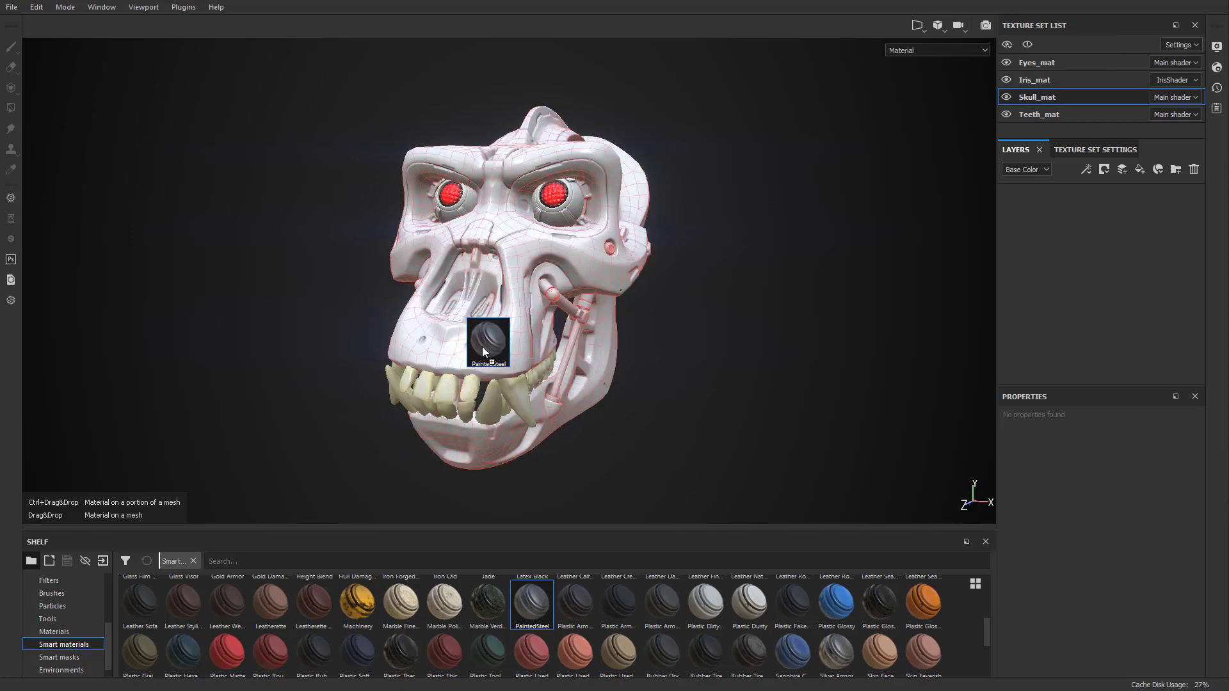
drag(481, 347, 494, 348)
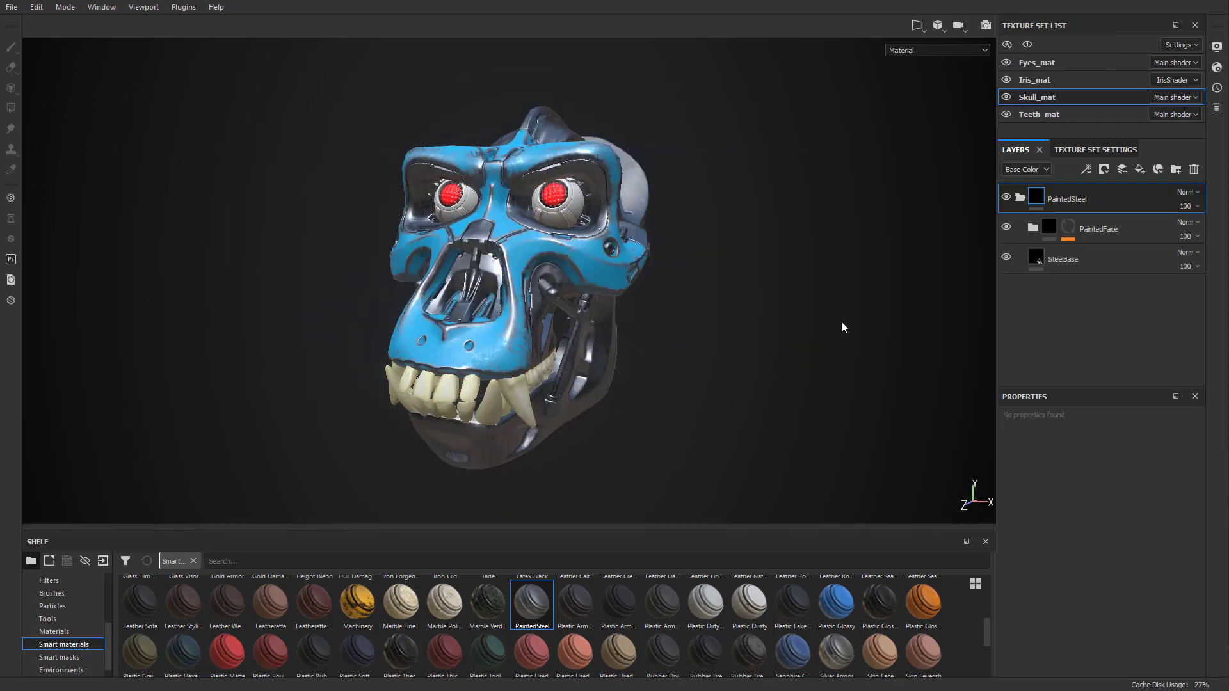
alt+drag(841, 324, 795, 324)
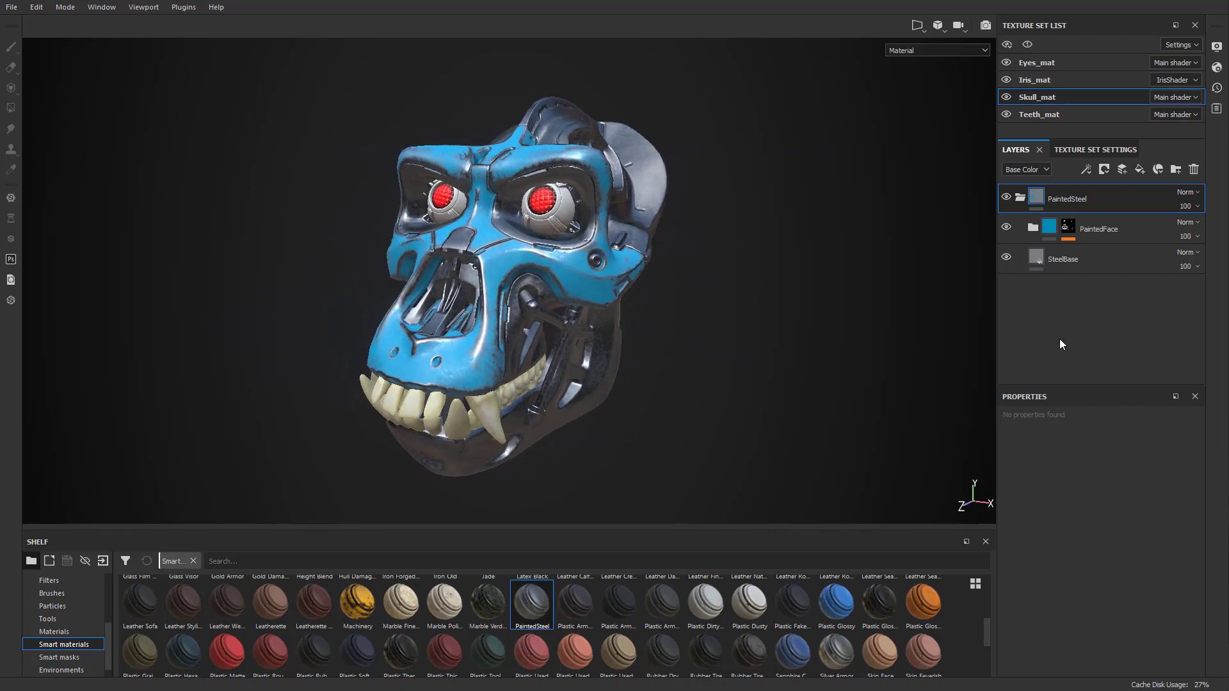
- Expand PaintedFace's mask and inspect its Color selection and Paint effects
click(1069, 239)
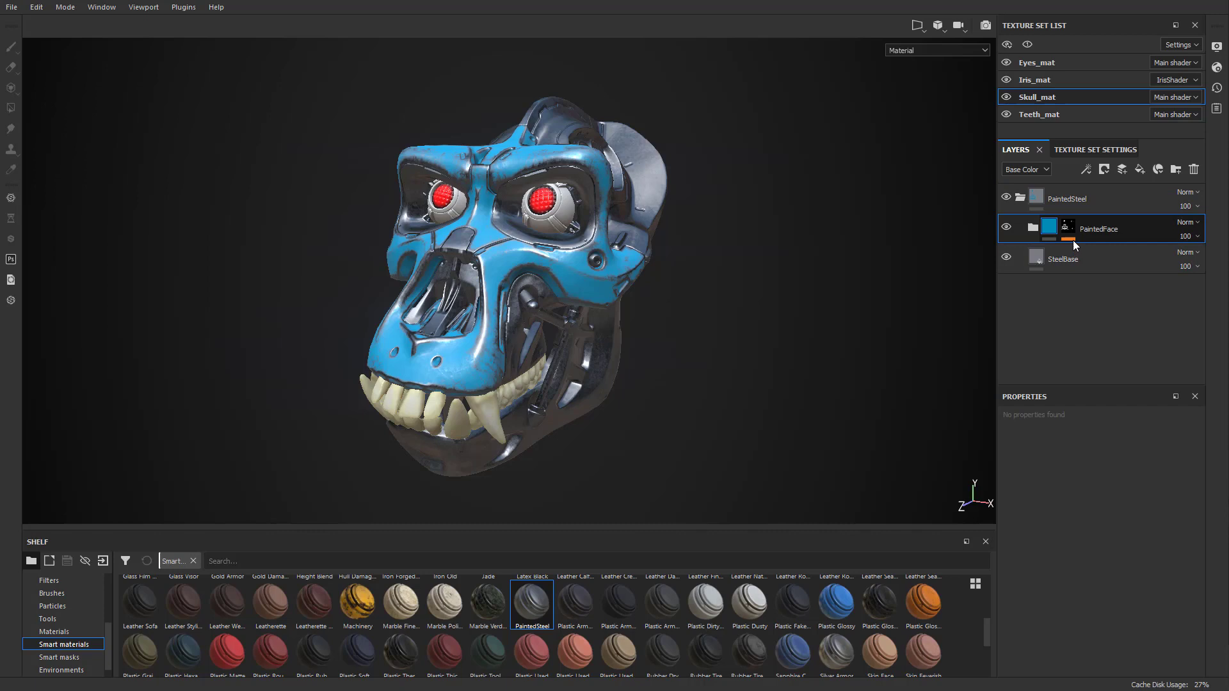
click(1073, 240)
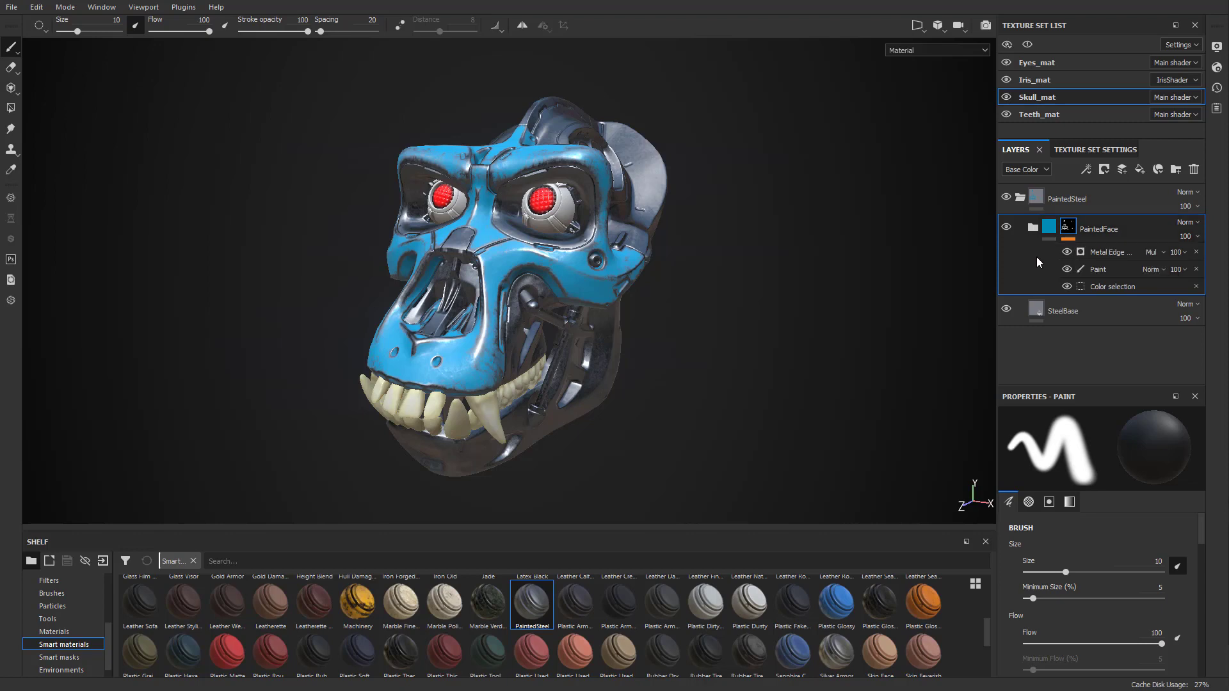
click(1137, 288)
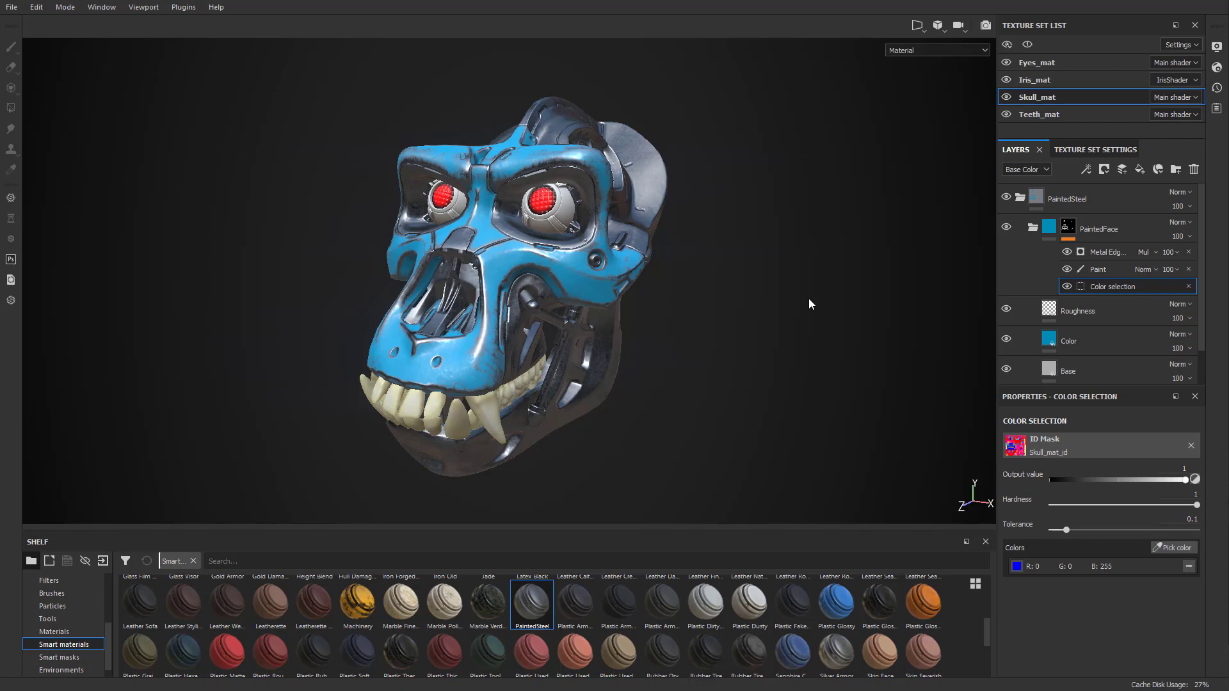
alt+drag(808, 298, 768, 288)
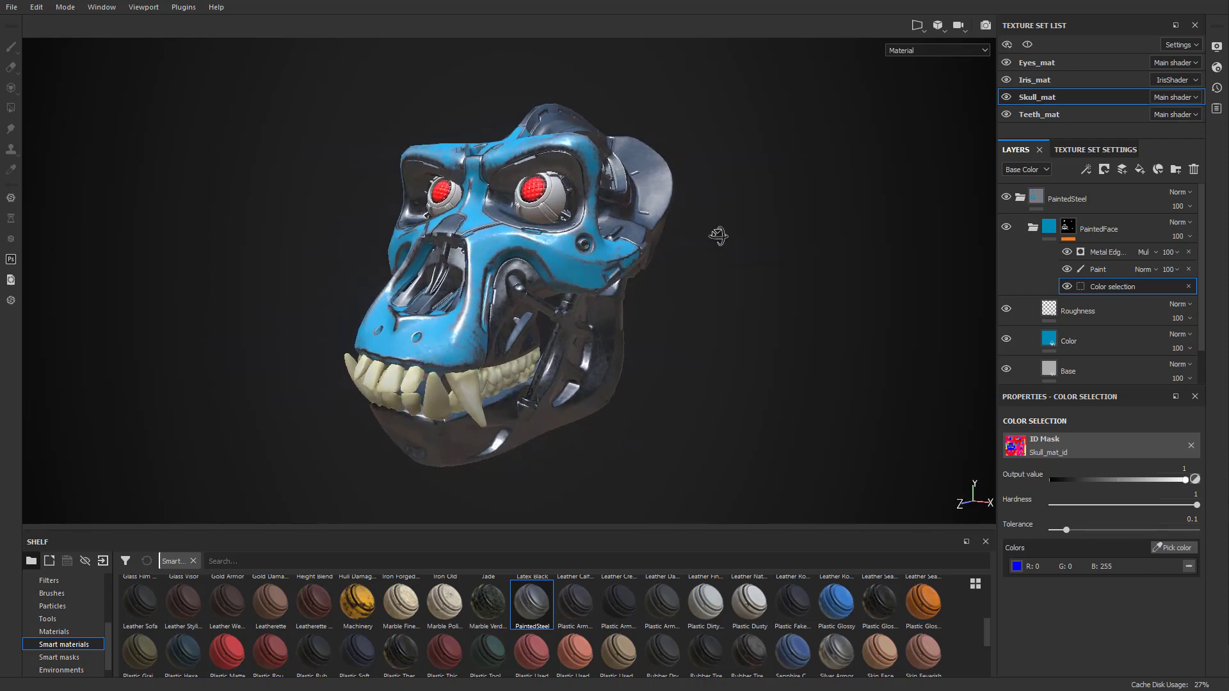
alt+drag(718, 235, 739, 247)
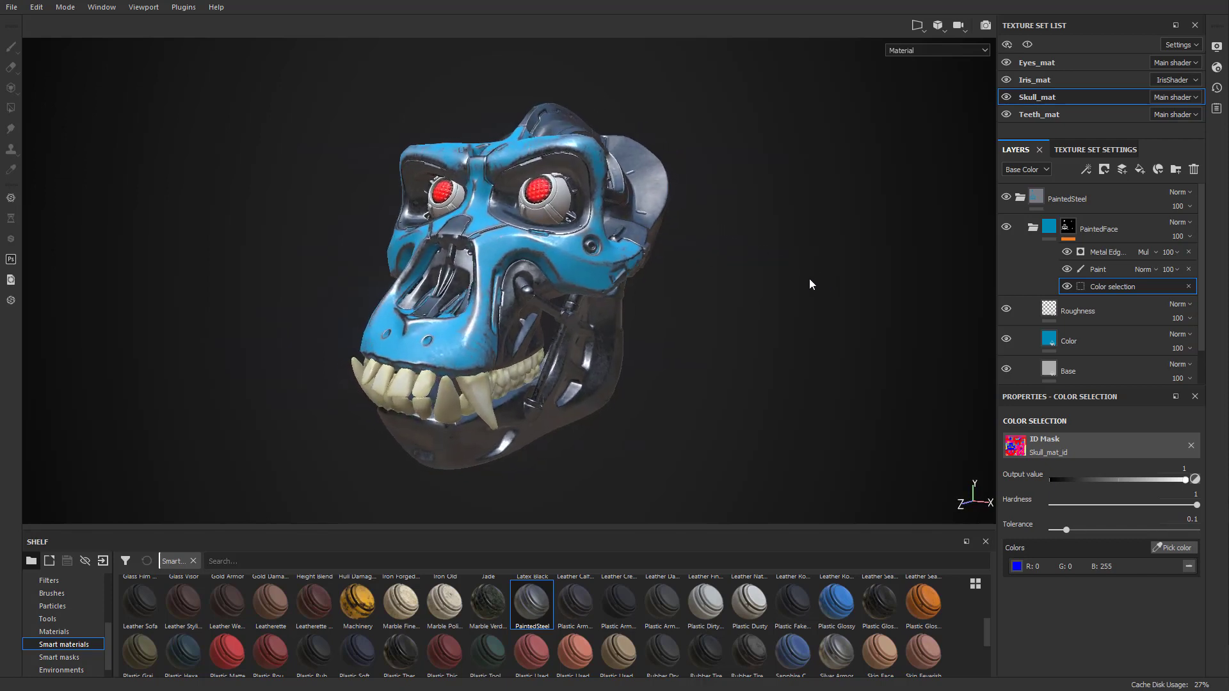
click(1068, 272)
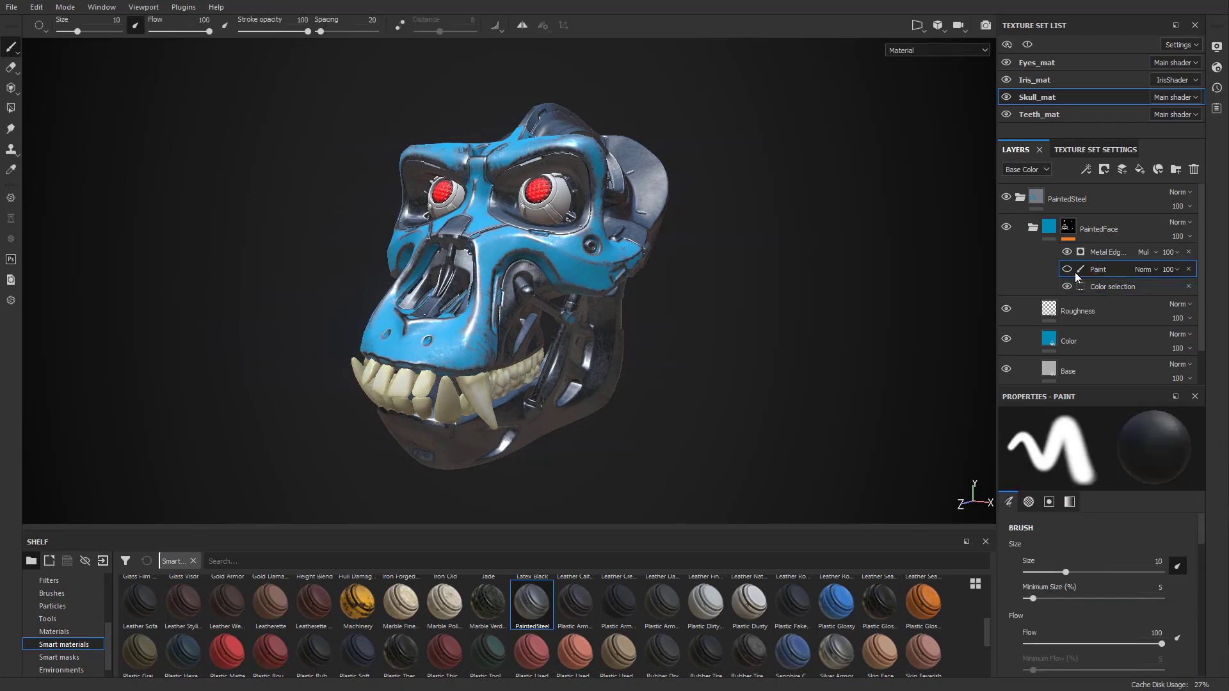
alt+drag(796, 277, 720, 282)
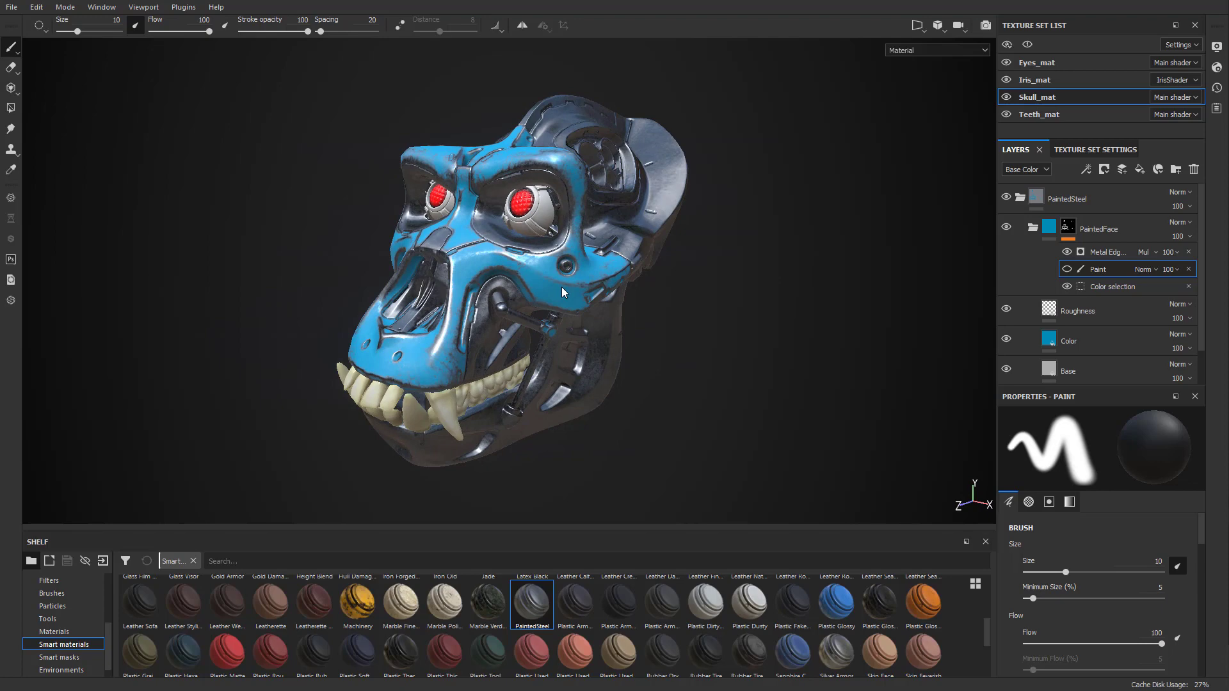
alt+drag(562, 293, 933, 292)
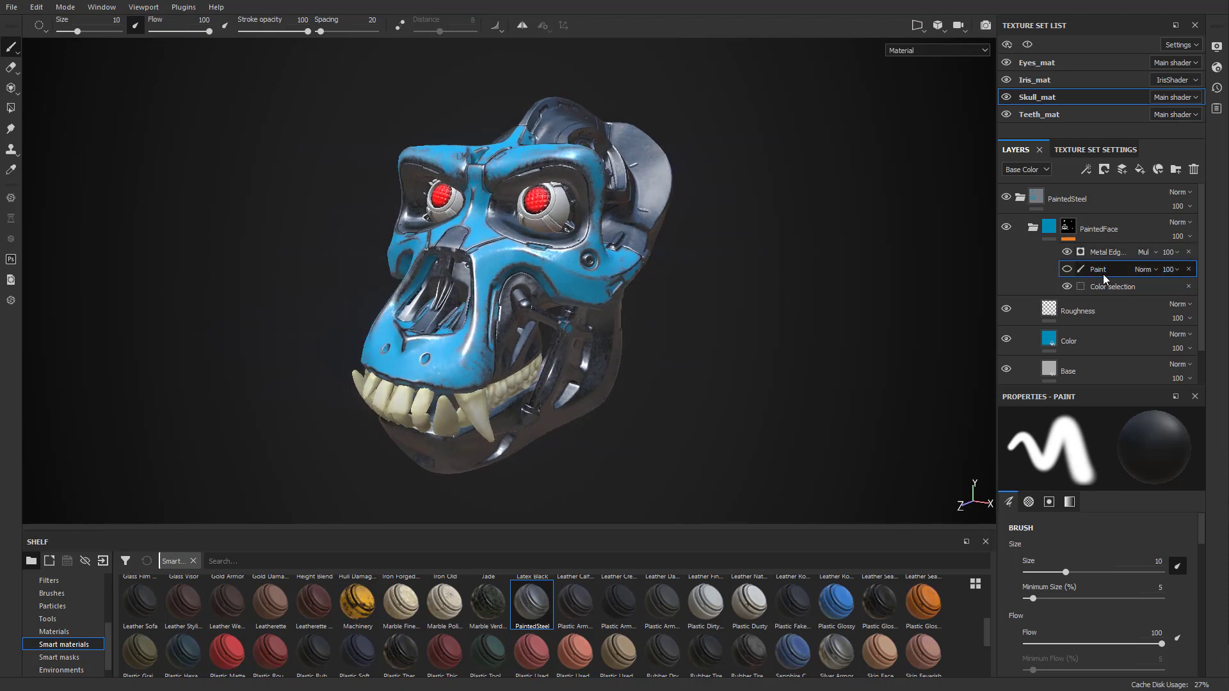
- Delete the Paint and Color selection effects from PaintedFace's mask
click(1188, 269)
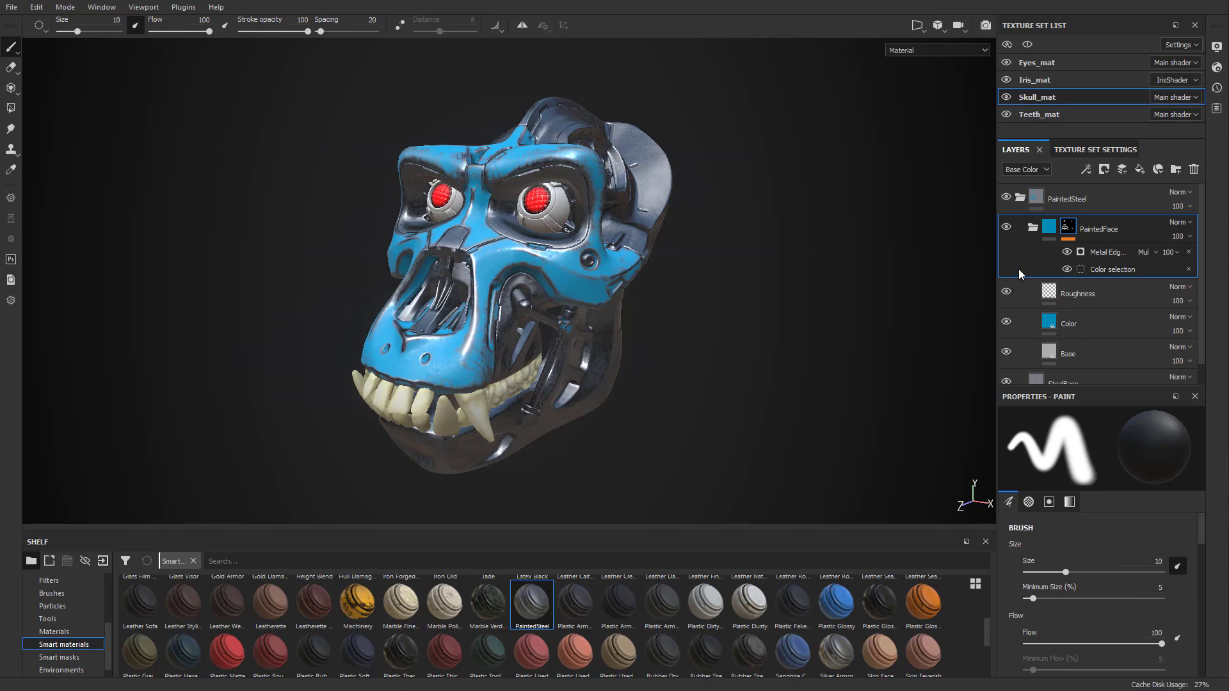
click(1145, 267)
click(1188, 268)
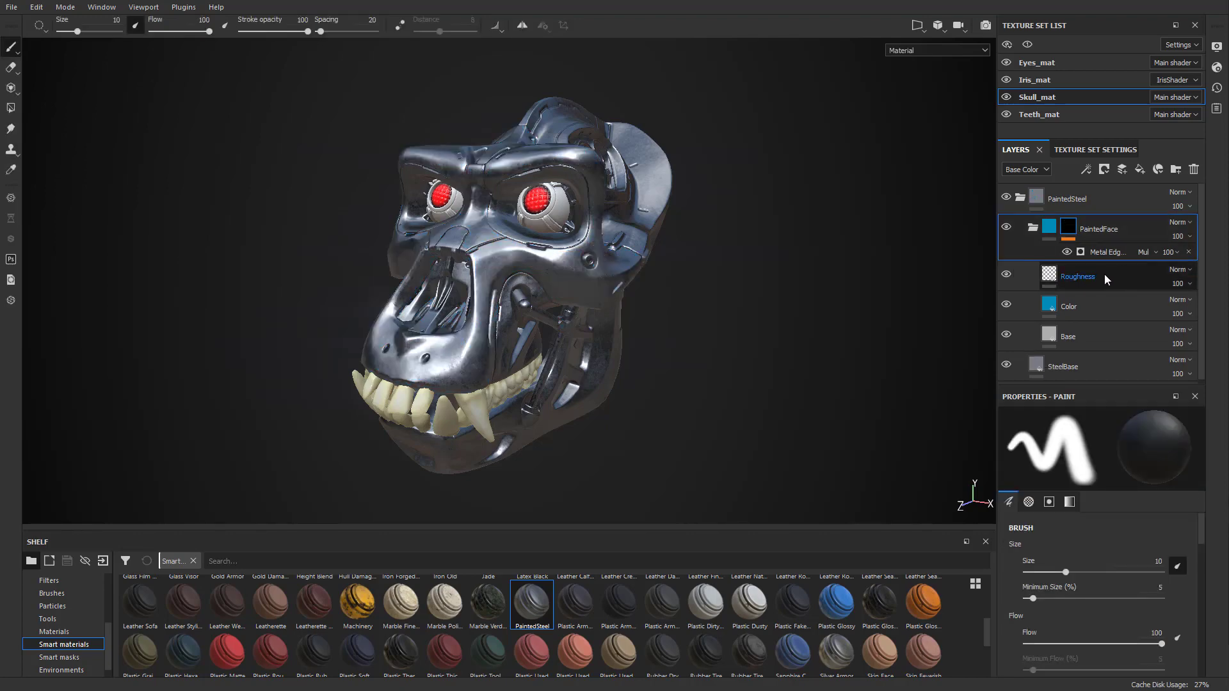
click(1092, 270)
click(1097, 256)
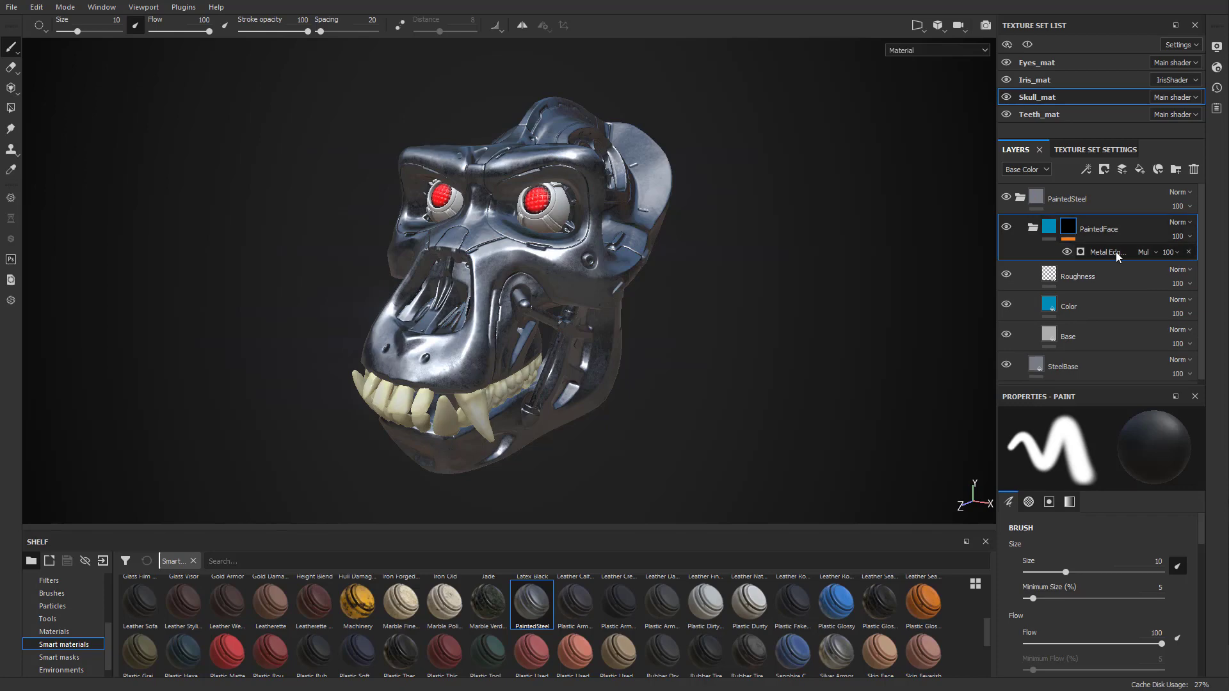
- Set Metal Edge Wear's blend mode to Normal and inspect the worn blue skull
click(1131, 252)
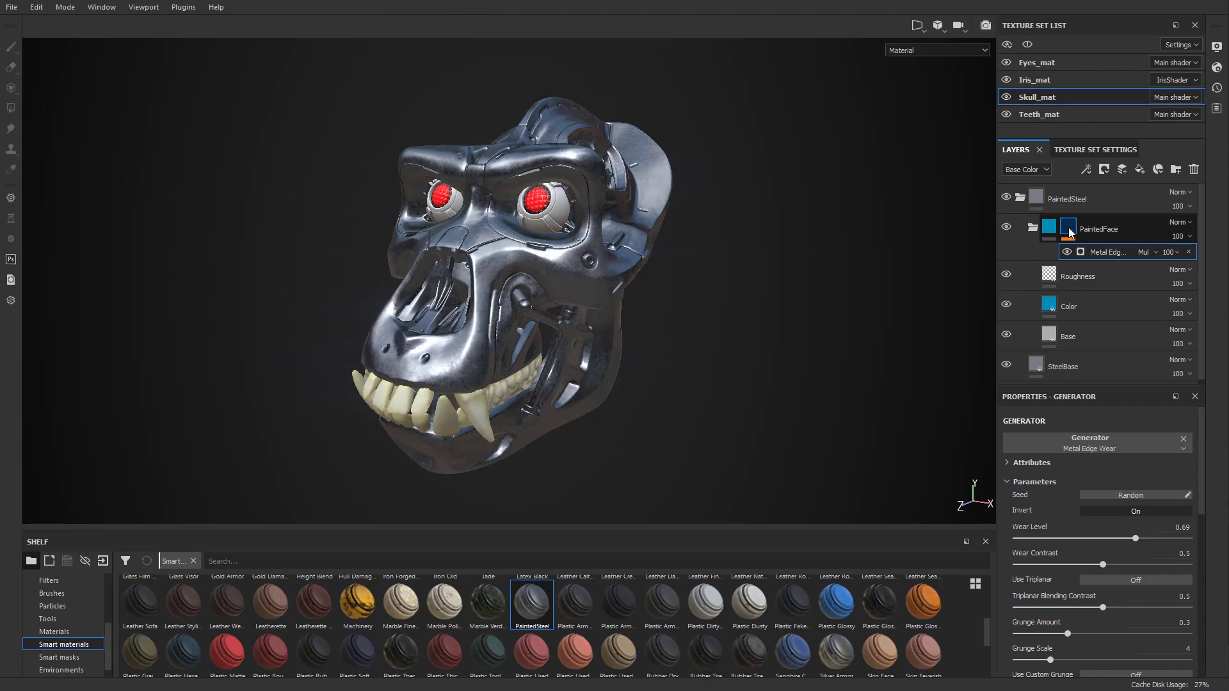
click(1155, 251)
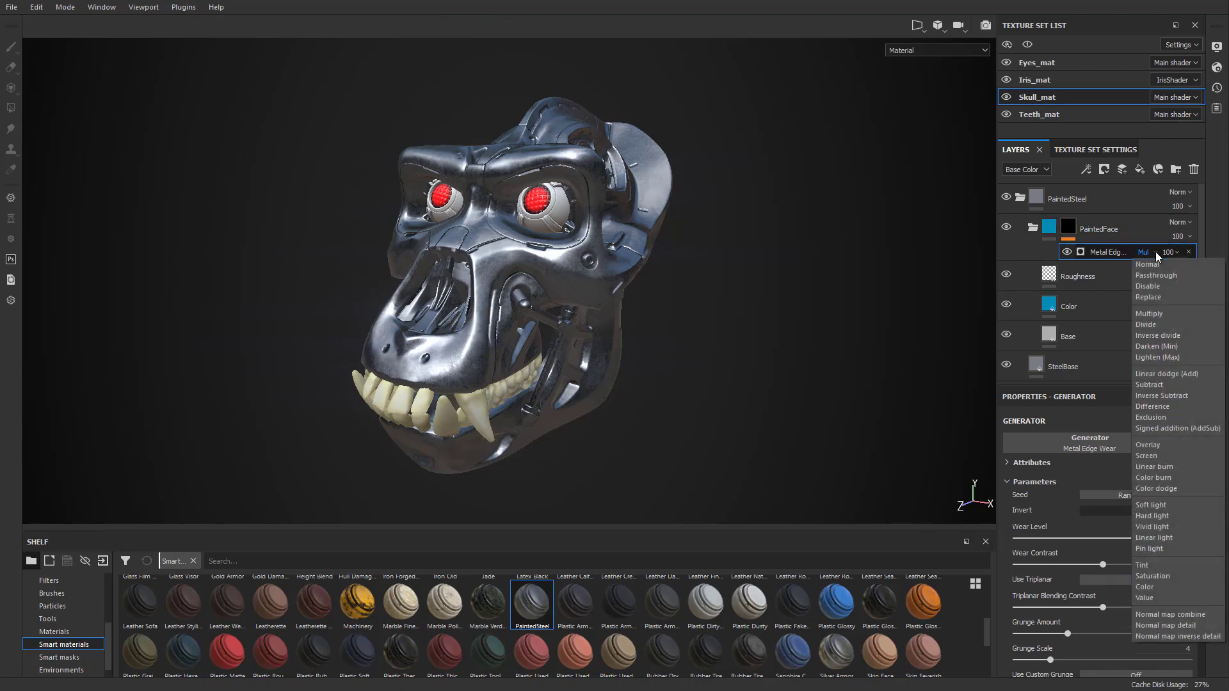
click(1154, 263)
alt+drag(858, 238, 774, 282)
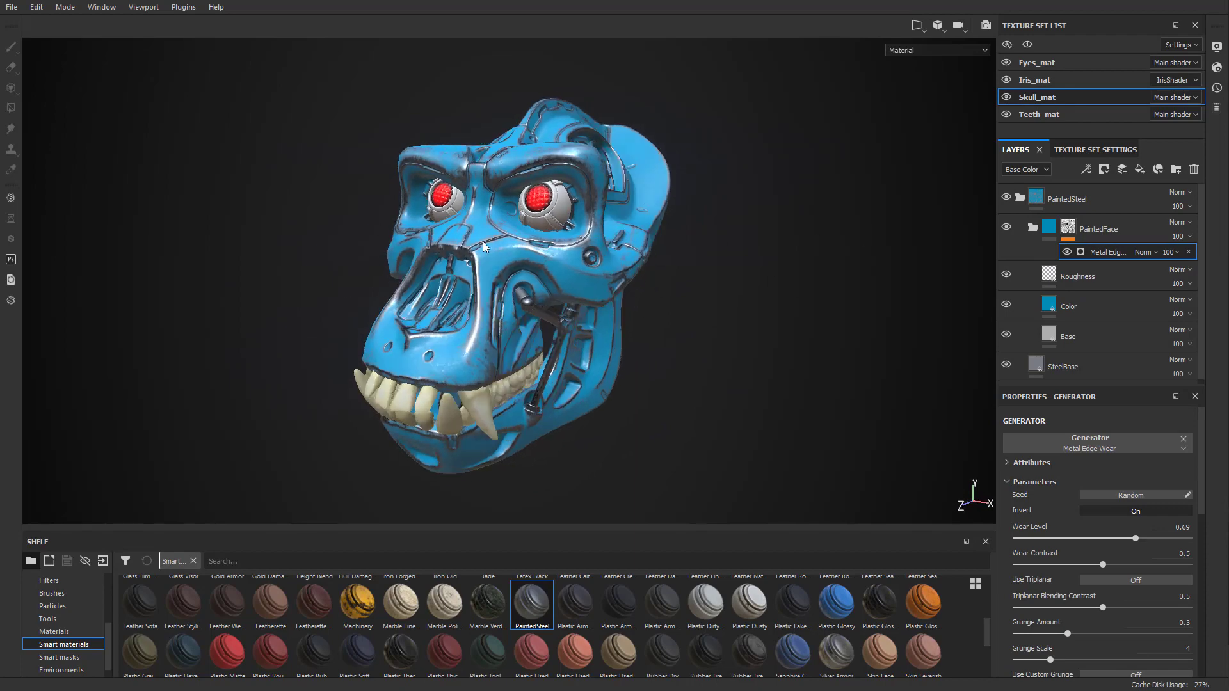
alt+drag(696, 350, 561, 265)
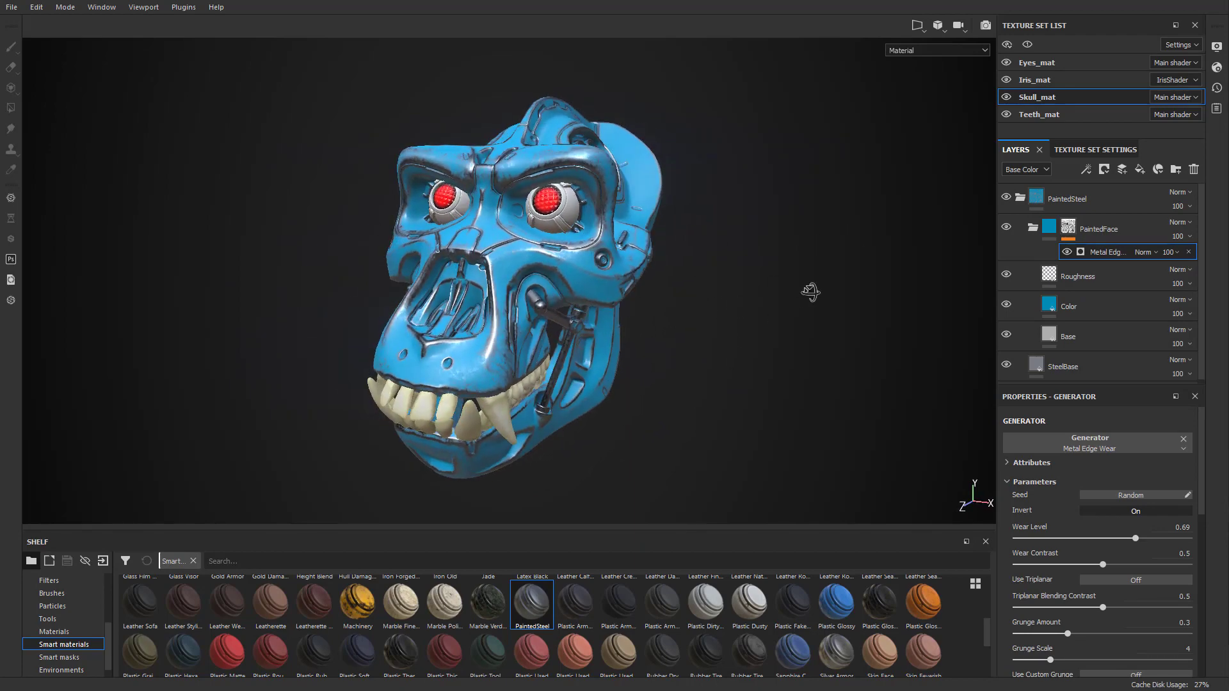
alt+drag(810, 292, 742, 324)
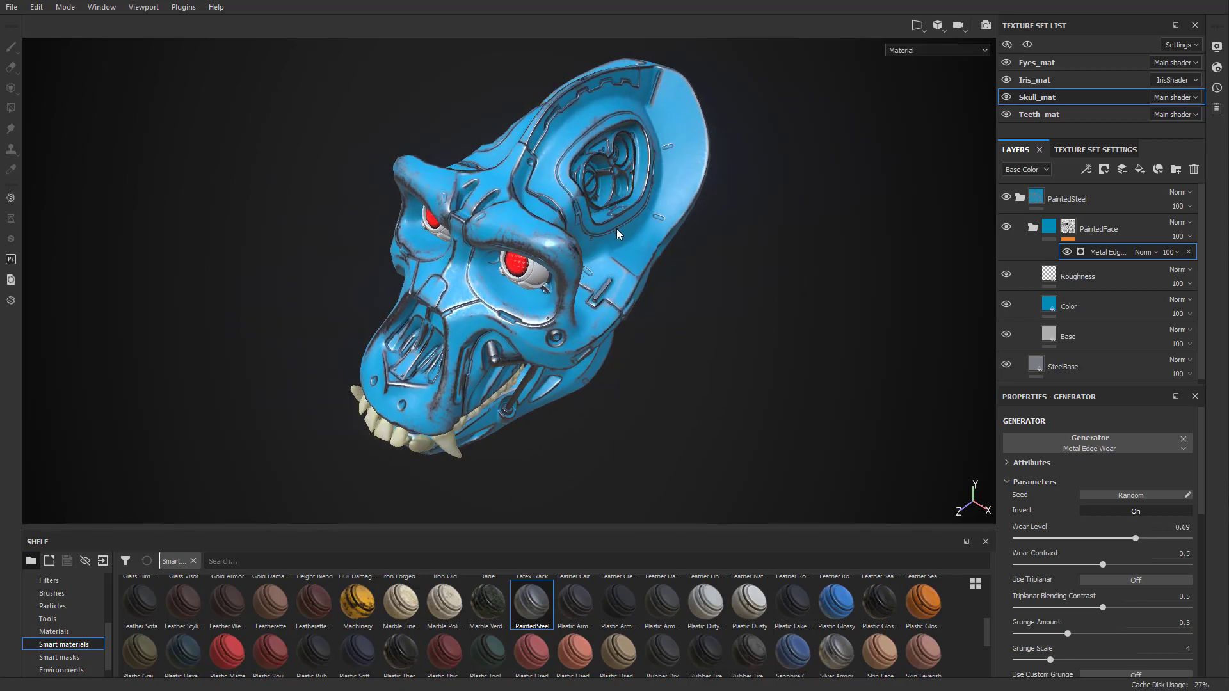
alt+drag(619, 235, 626, 150)
alt+drag(737, 298, 596, 269)
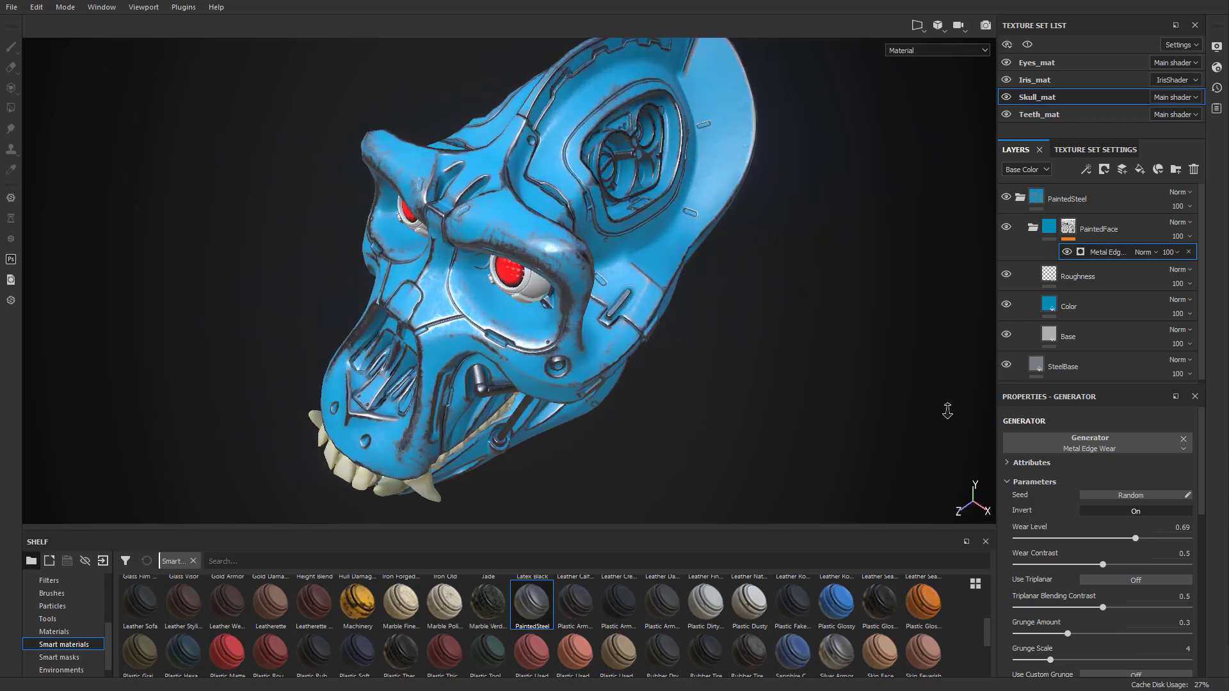
scroll(455, 241, up, 3)
scroll(488, 143, down, 3)
alt+drag(489, 143, 784, 254)
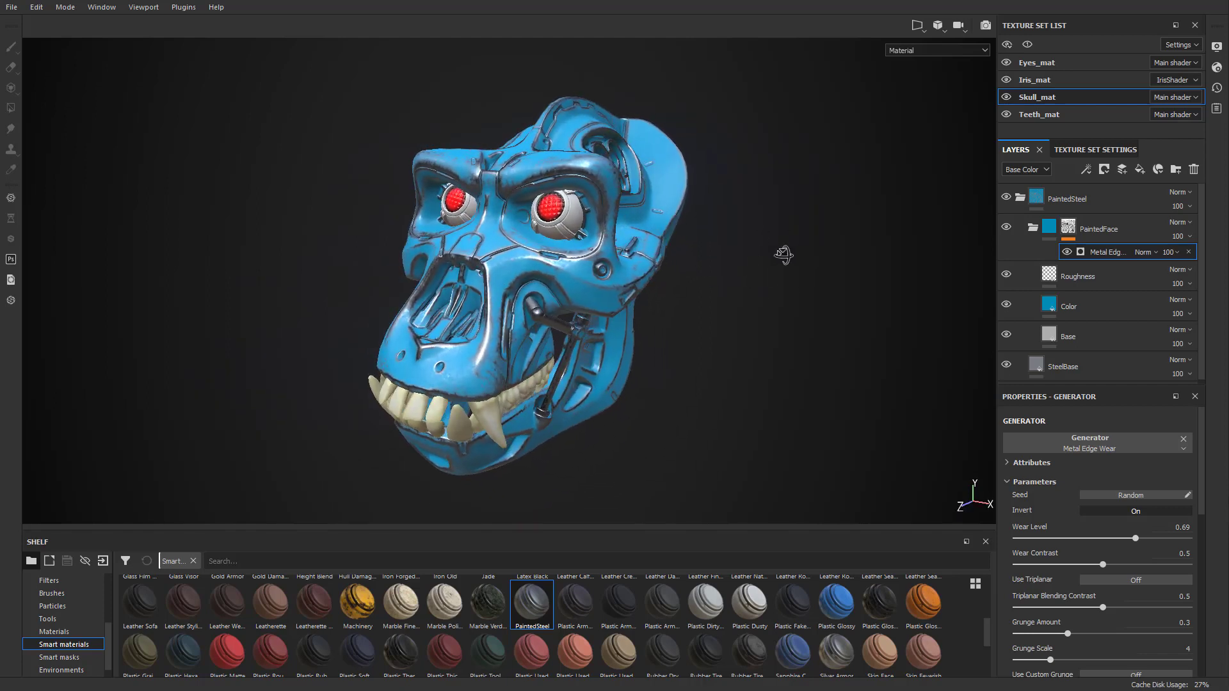
- Delete the old PaintedSteel smart material and save the blue PaintedSteel layer as a new one
click(1062, 199)
right_click(1073, 201)
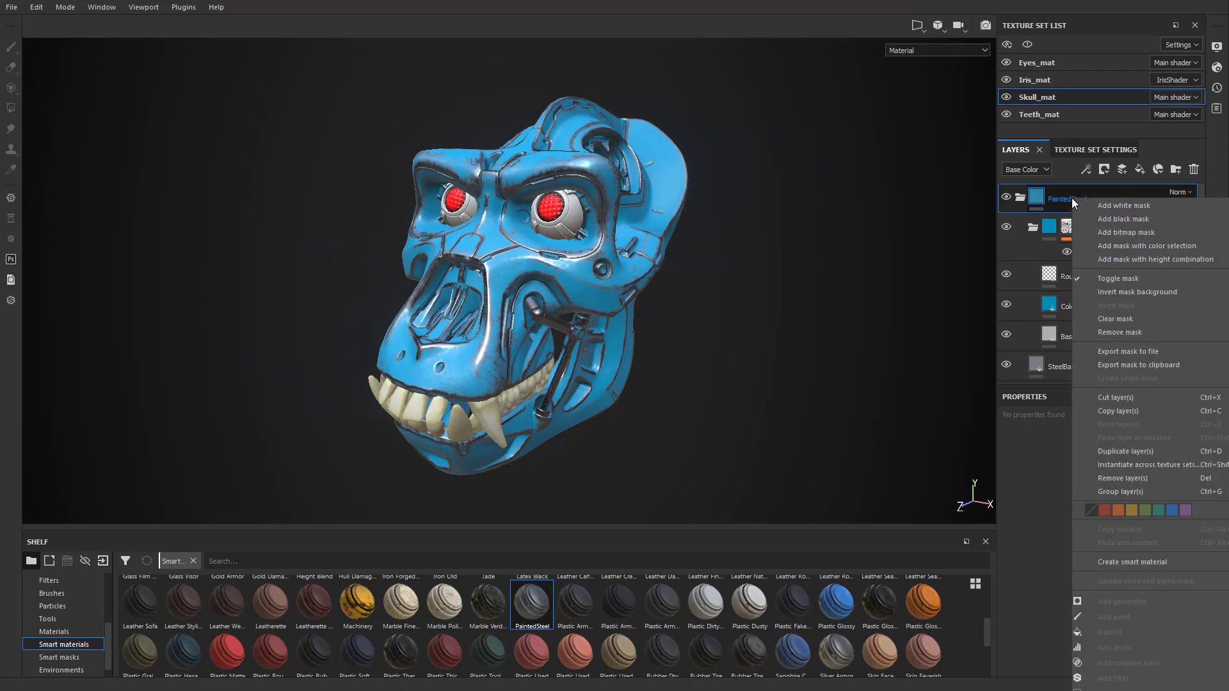
right_click(533, 599)
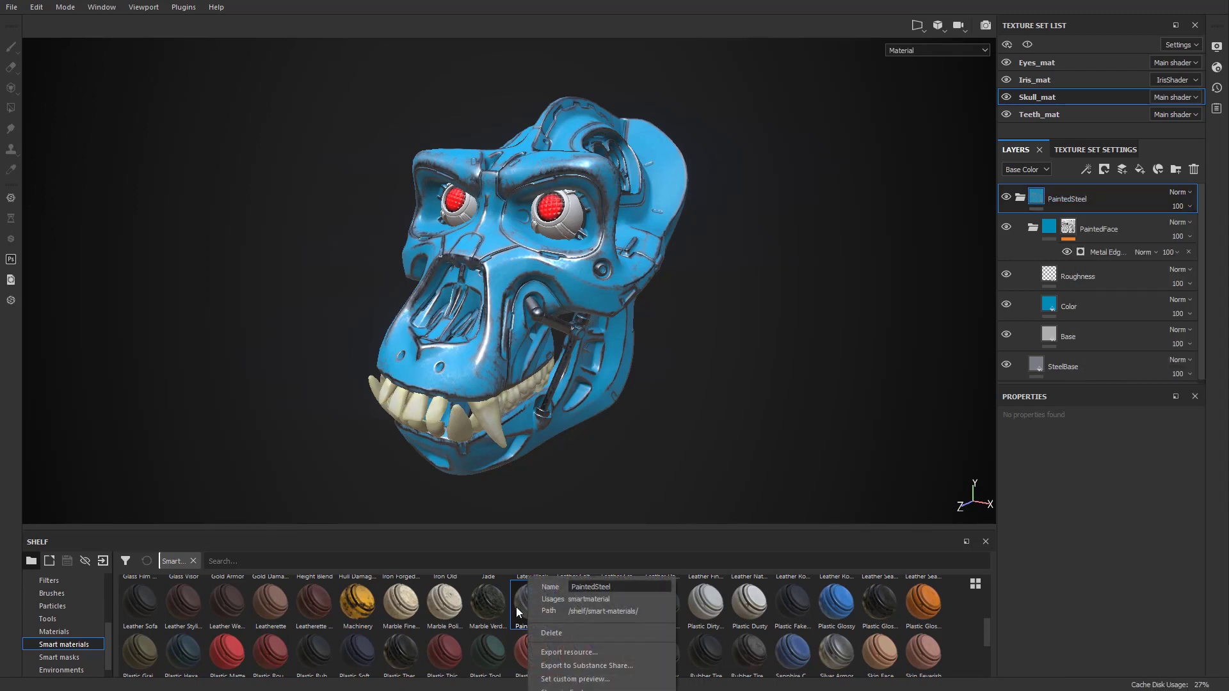
right_click(521, 604)
click(550, 641)
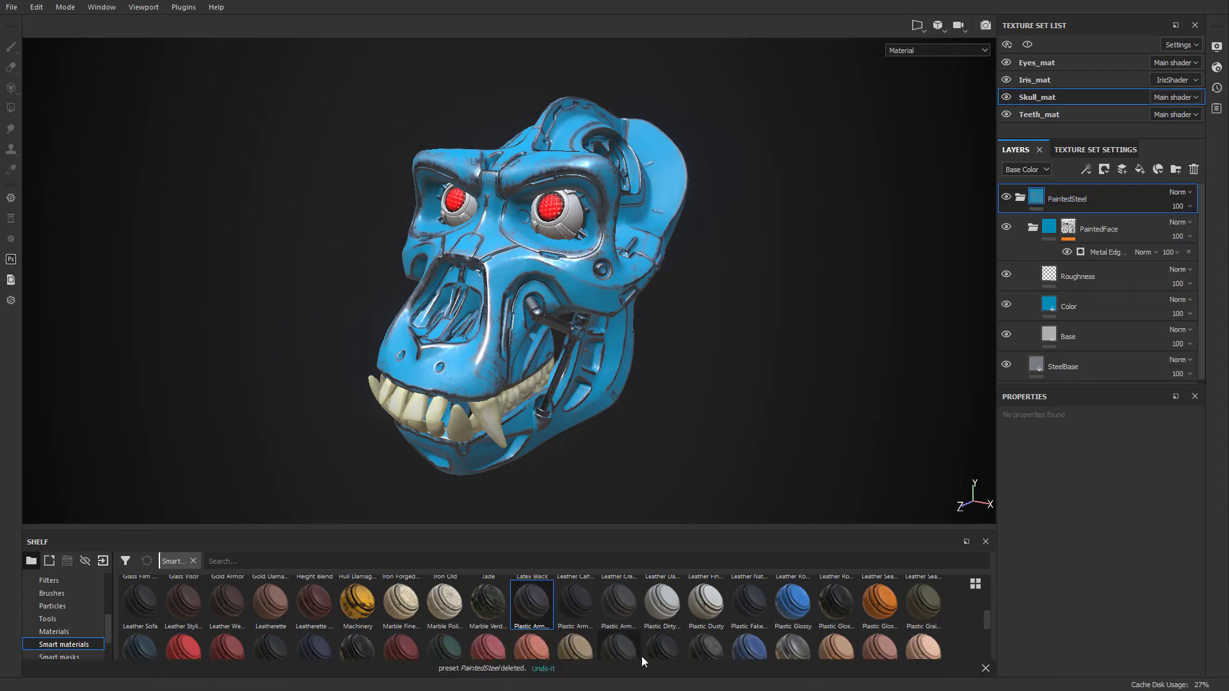
right_click(1084, 200)
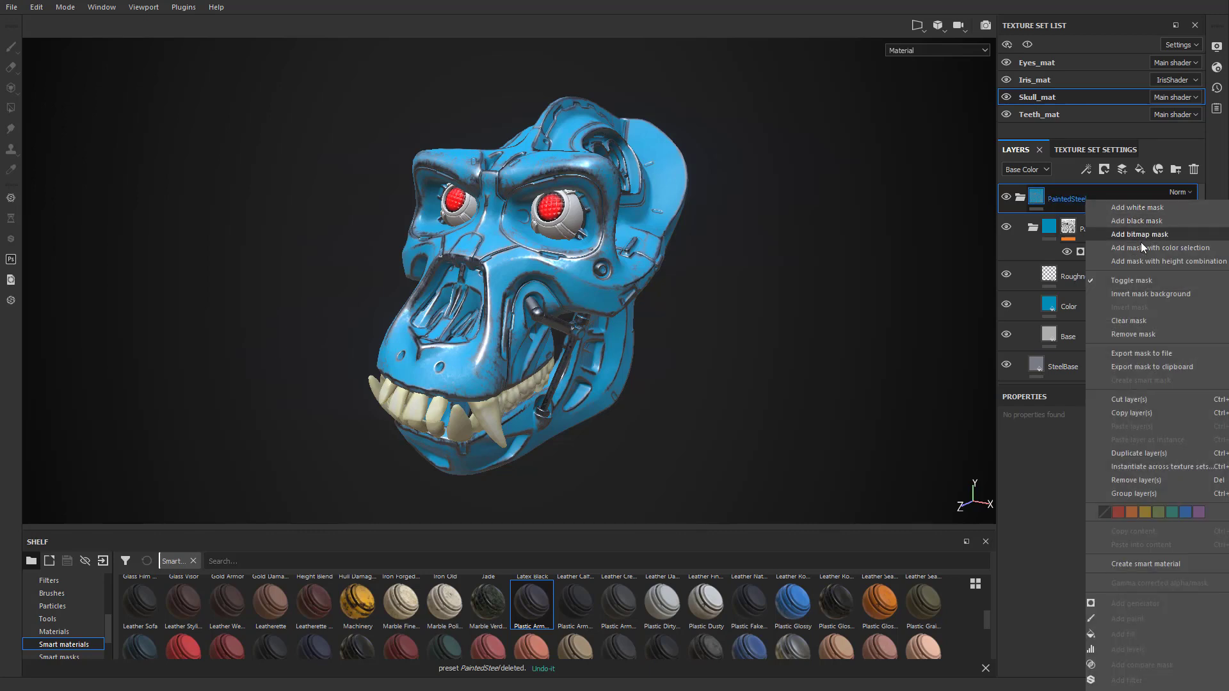
click(1157, 566)
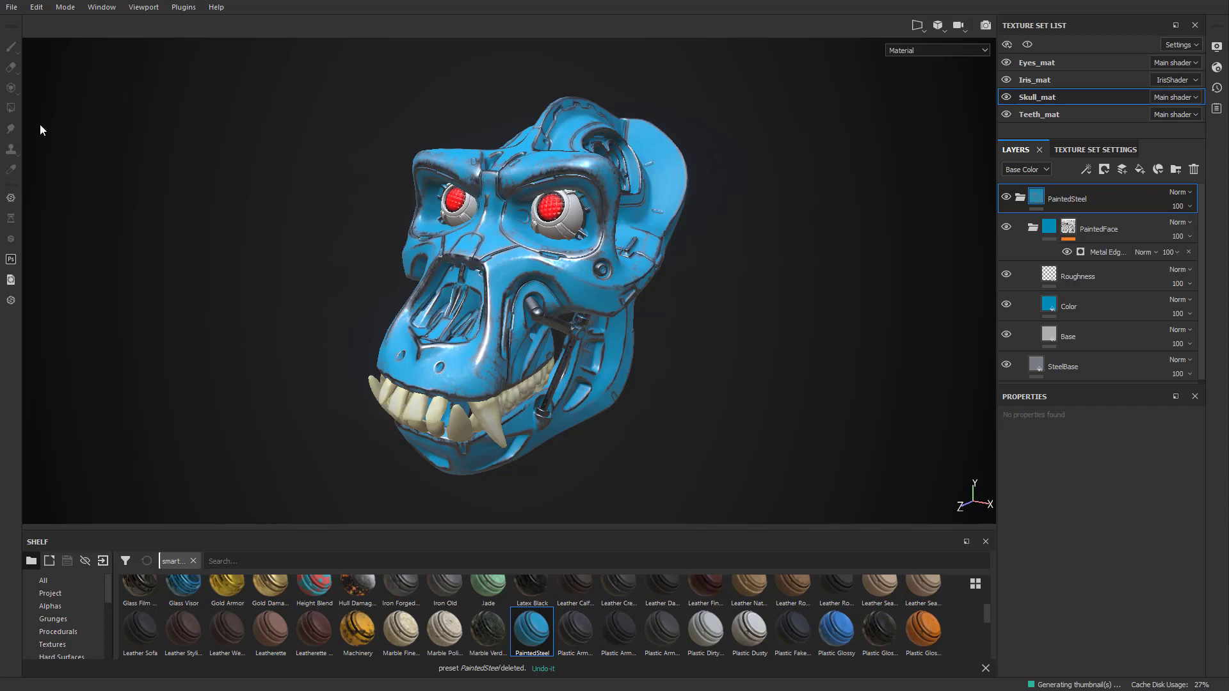
- Open the TilingMaterial.spp sample, discarding the skull changes, and orbit to view the bumpy plane
click(14, 8)
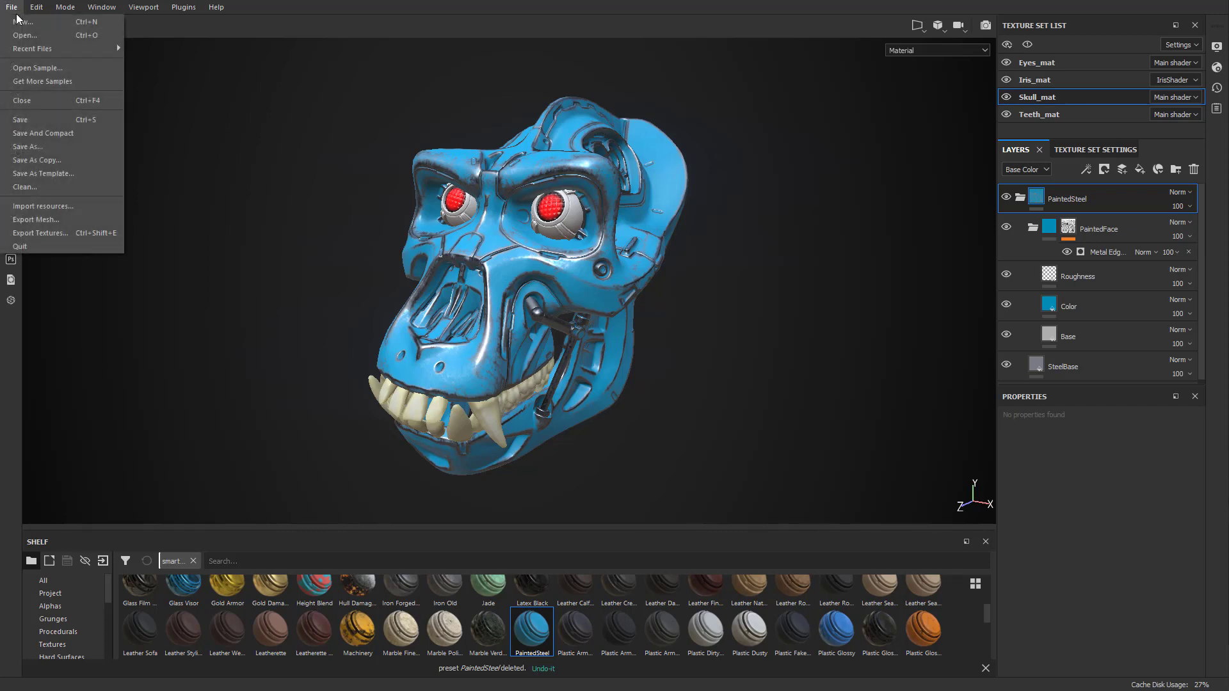
click(28, 67)
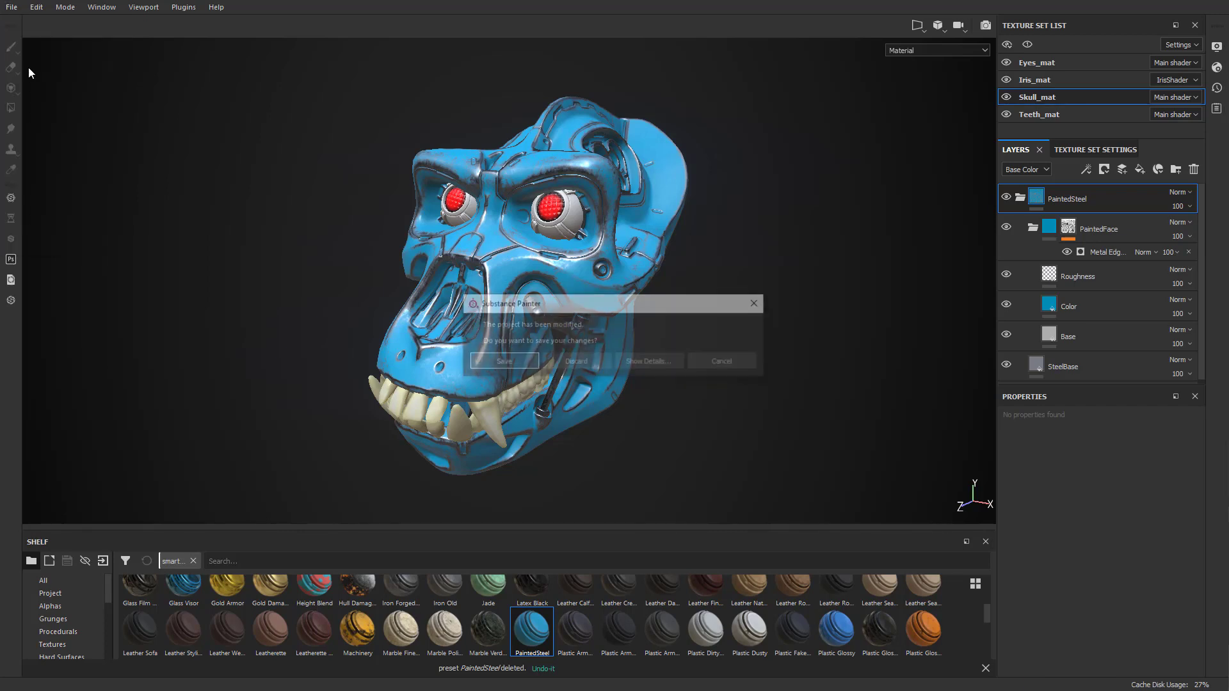
click(564, 363)
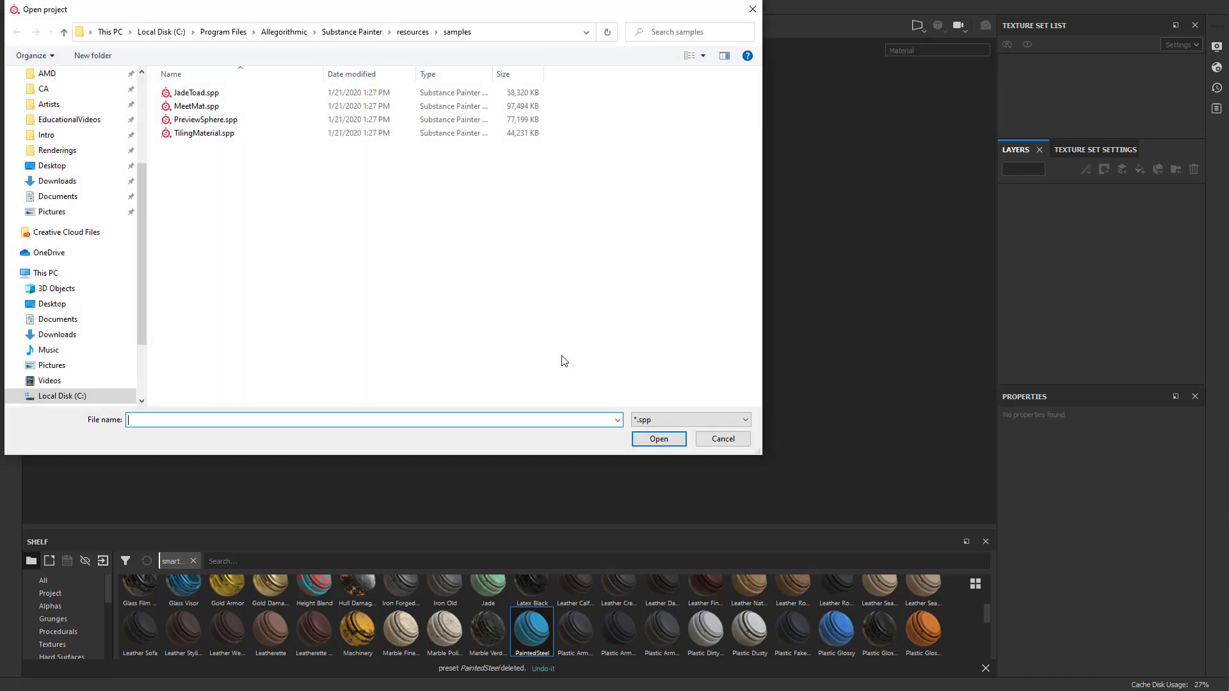
double_click(211, 133)
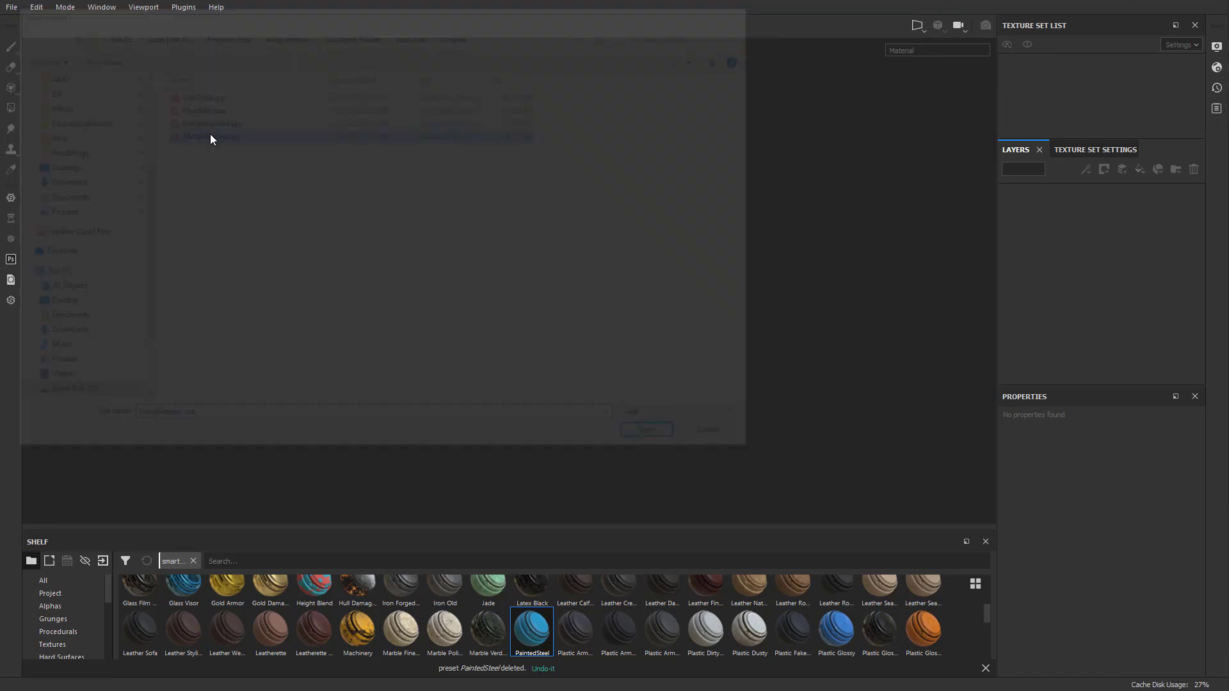
alt+drag(568, 266, 755, 263)
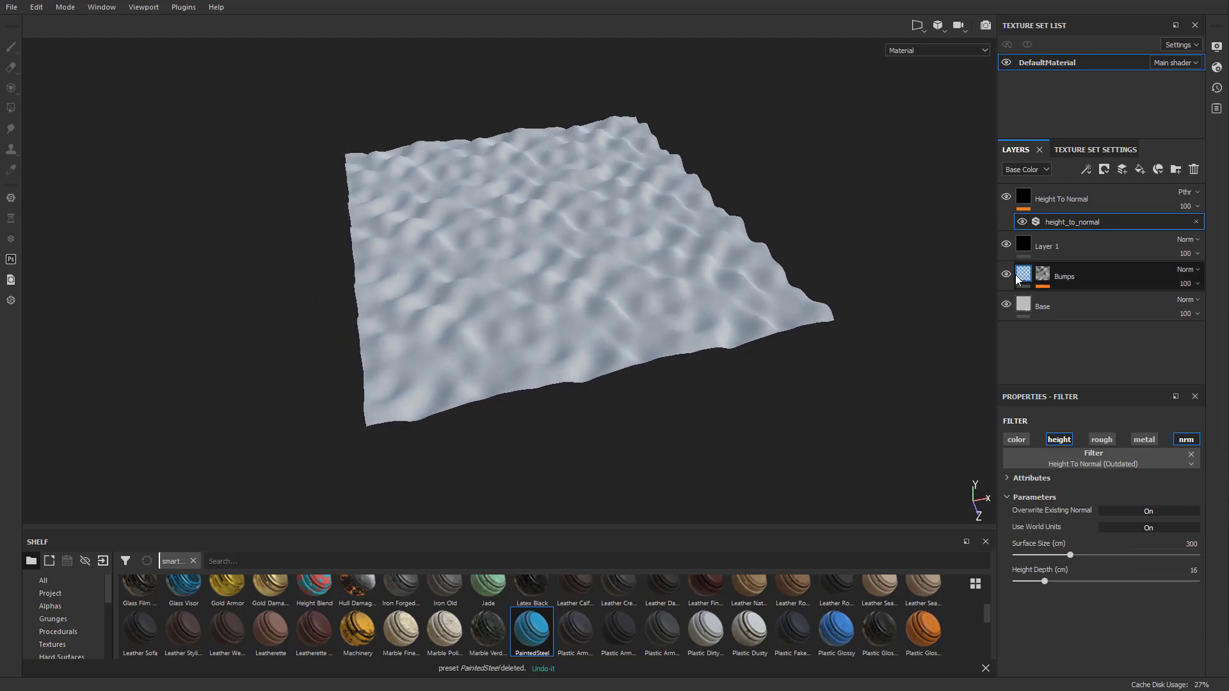
click(1216, 66)
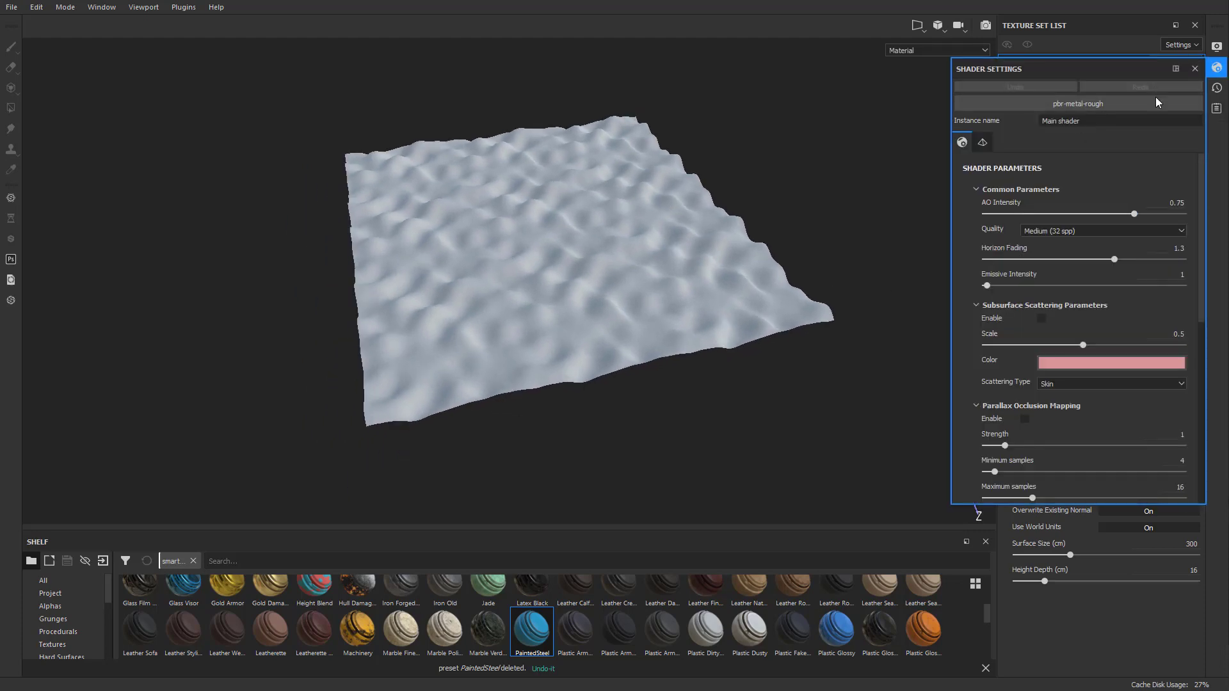
scroll(970, 234, down, 5)
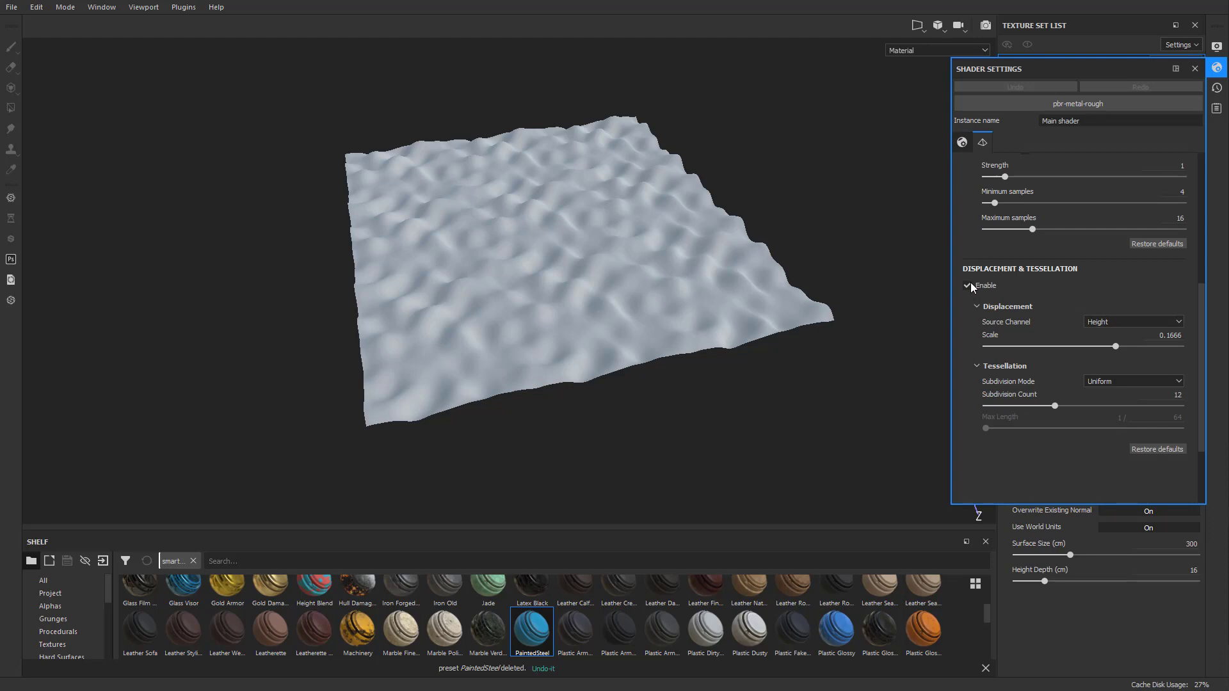
click(967, 285)
click(966, 285)
click(1194, 69)
- Delete all four plane layers and apply the Siena Marble Herringbone Tiles material to the plane
shift+click(1099, 297)
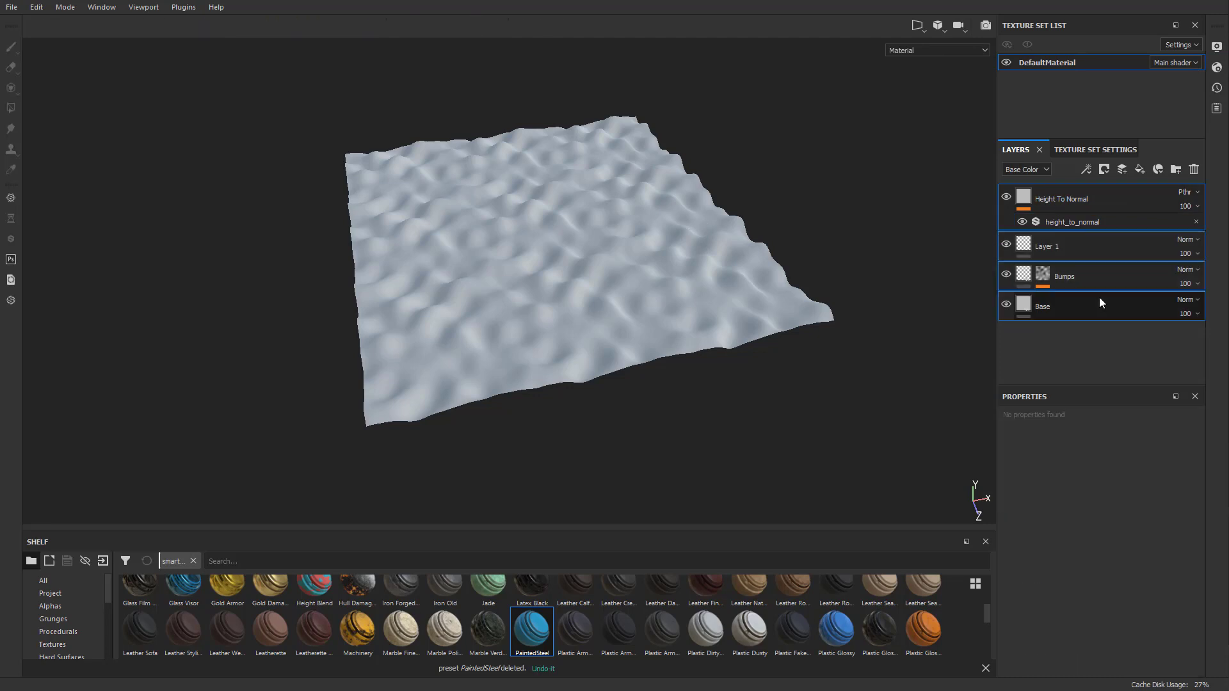
key(Delete)
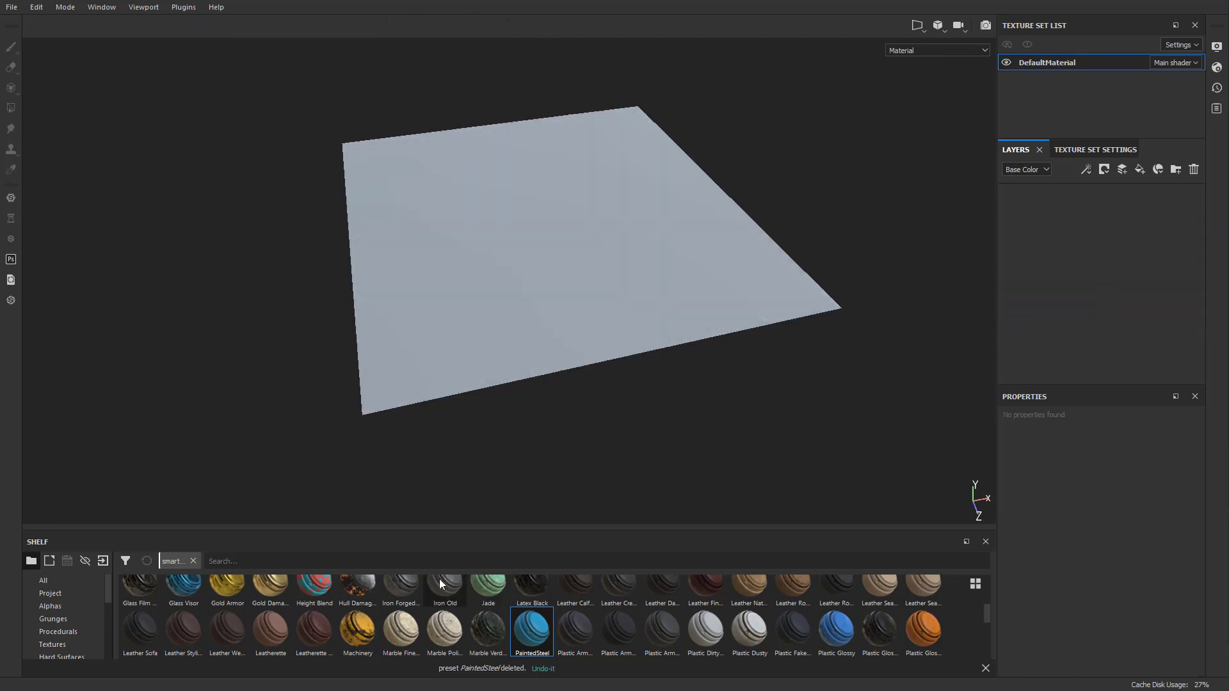
scroll(75, 631, down, 5)
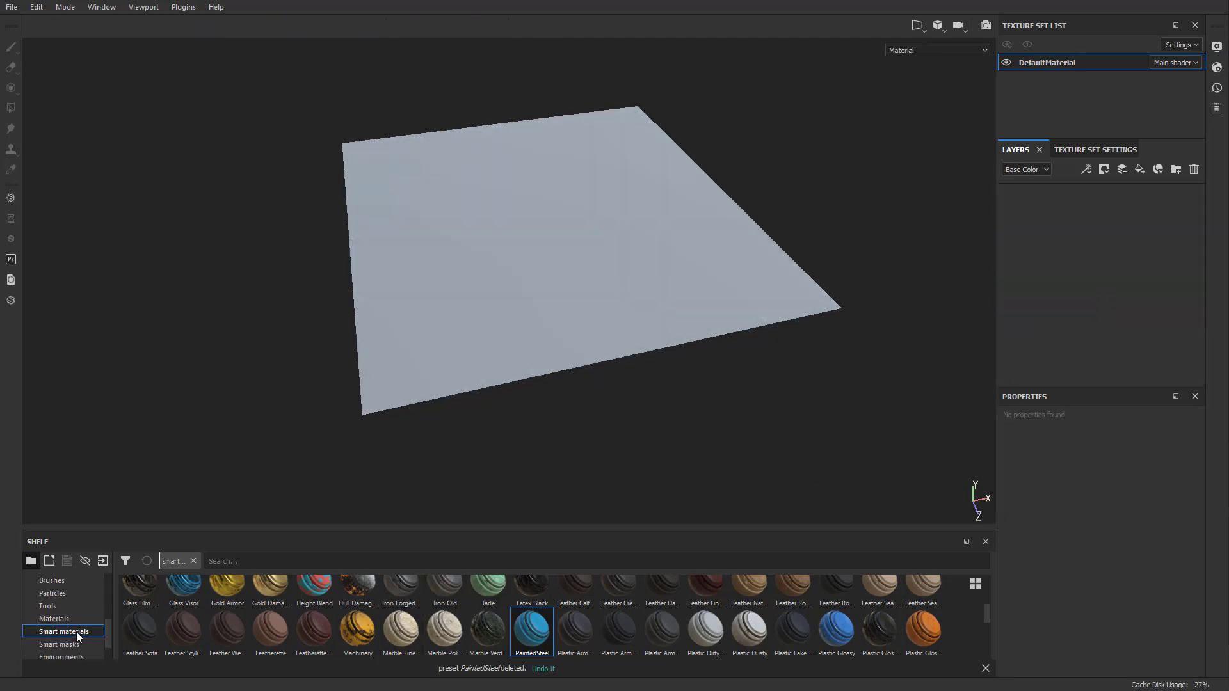
click(71, 617)
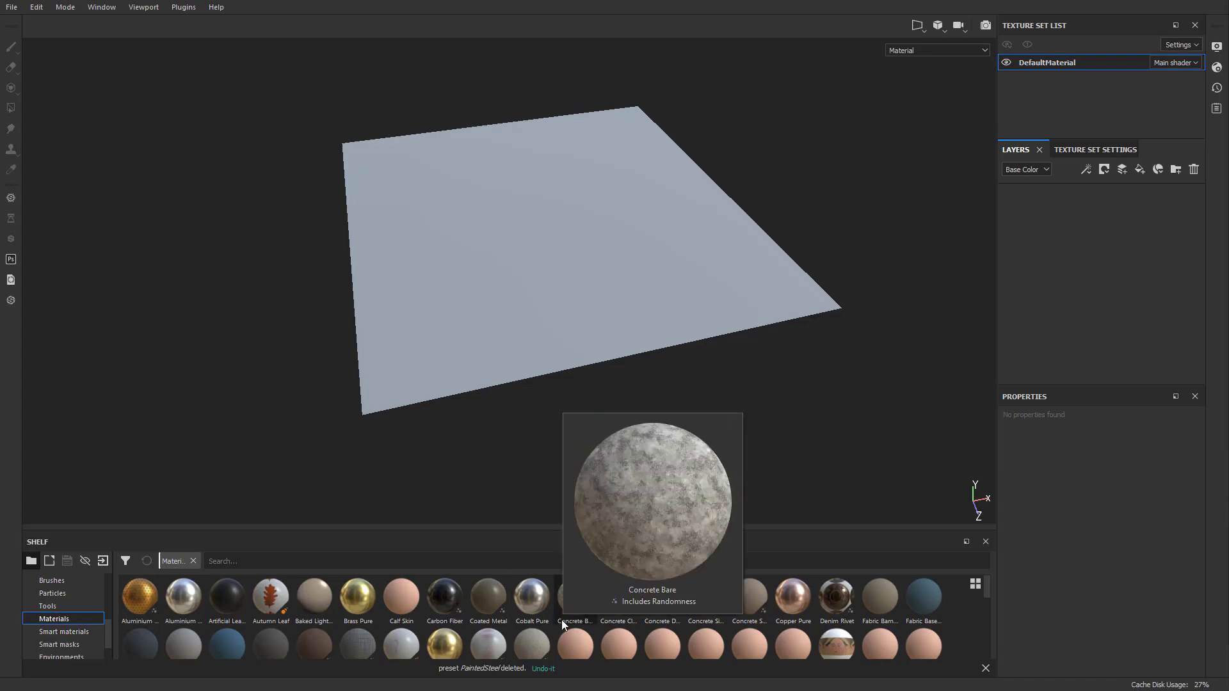
scroll(562, 620, down, 5)
drag(705, 631, 616, 282)
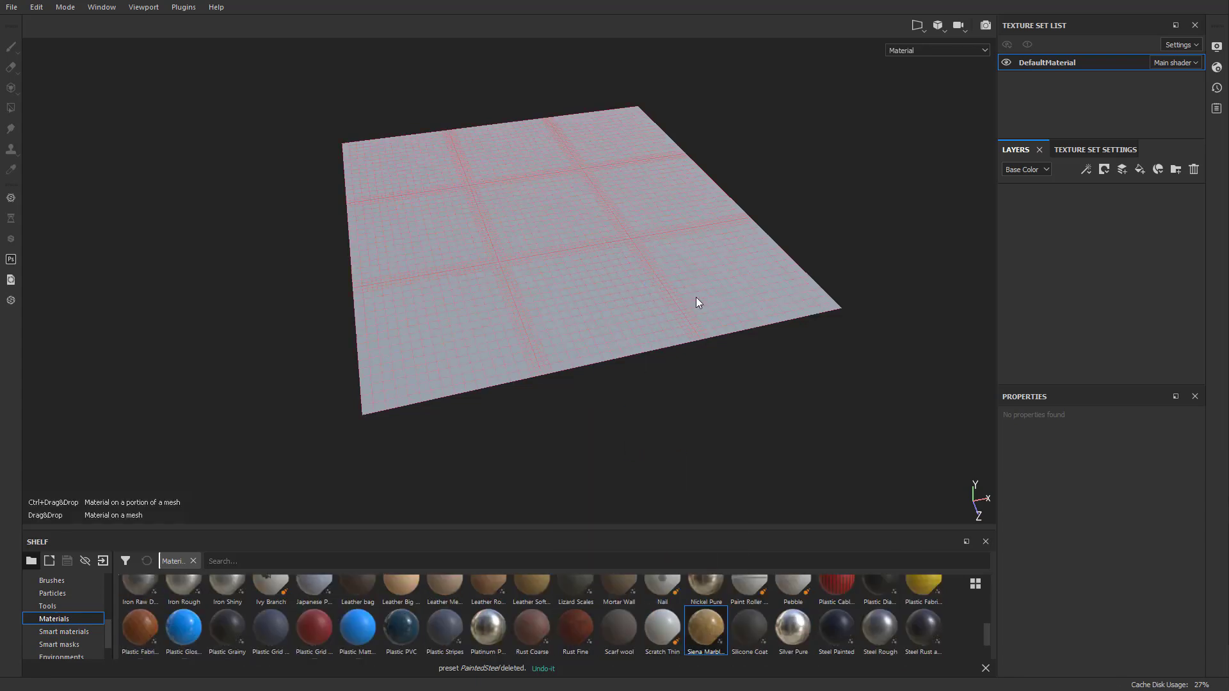
drag(697, 303, 696, 302)
- Zoom and orbit around the marble-tiled plane to inspect it
alt+right_drag(624, 232, 713, 261)
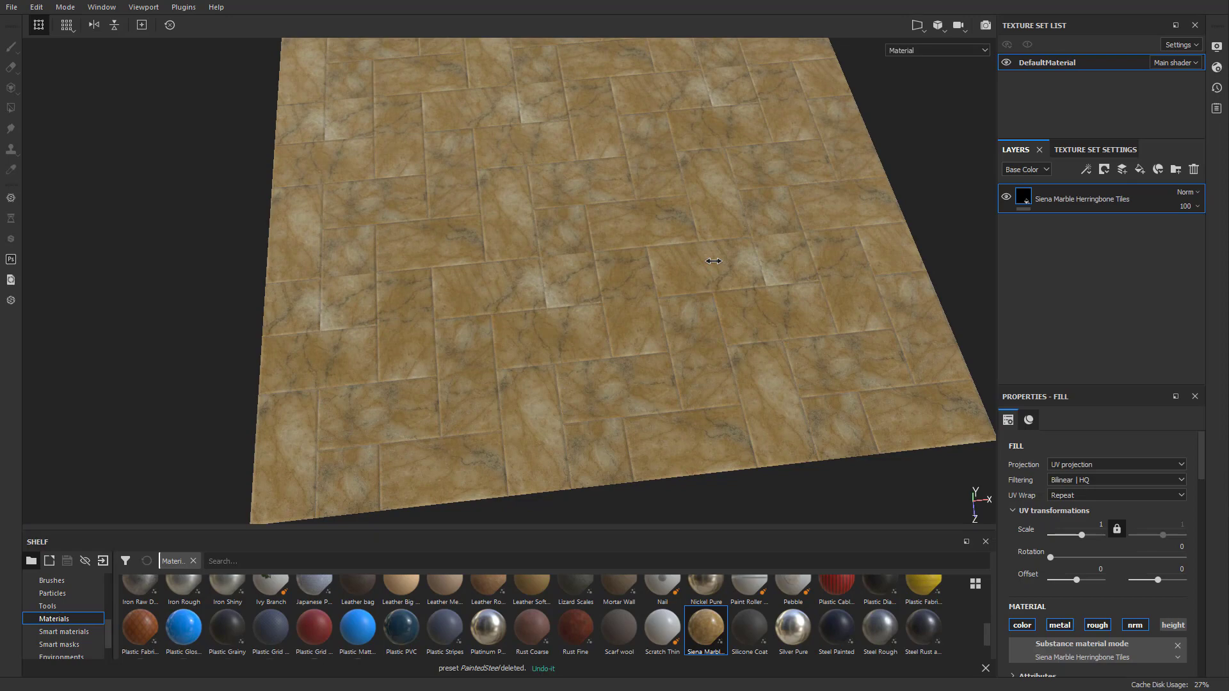
alt+drag(713, 263, 681, 220)
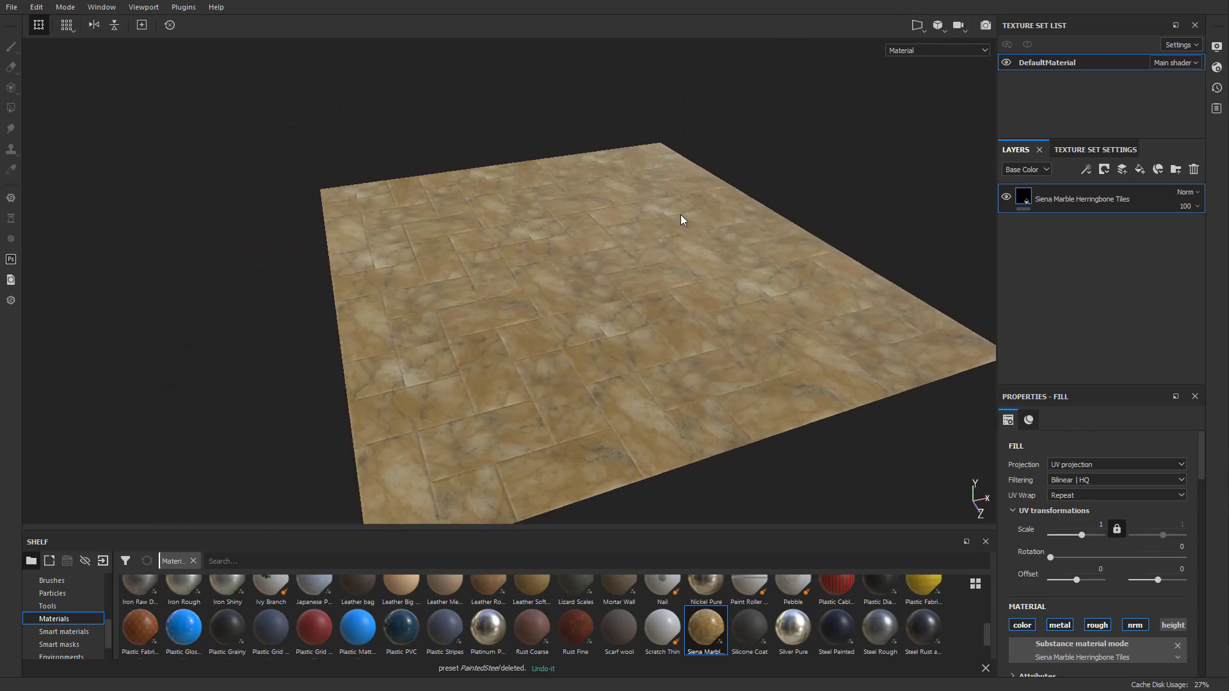
alt+drag(518, 224, 433, 170)
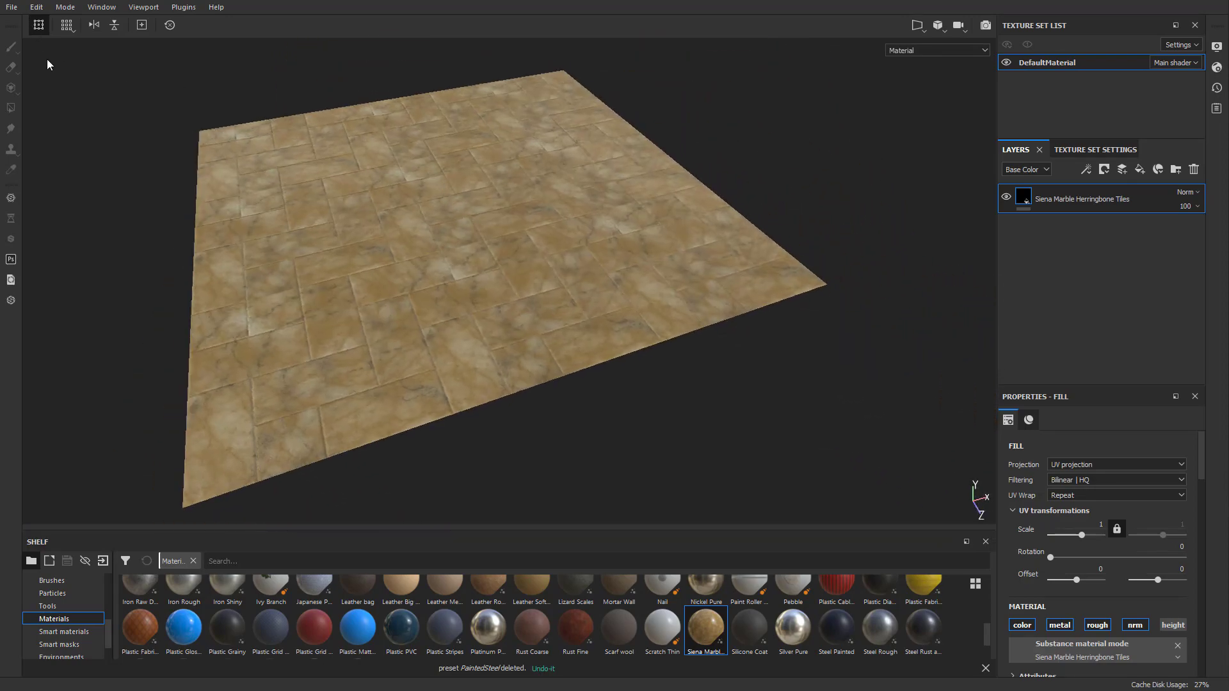
click(12, 7)
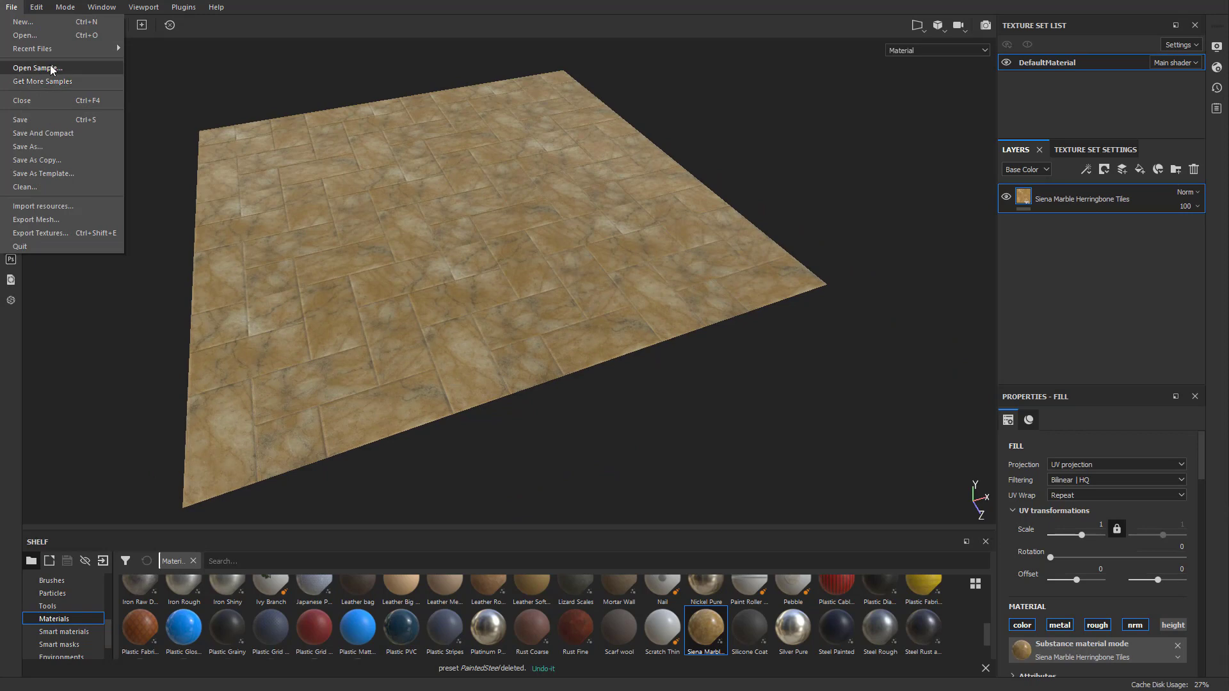
- Discard changes, open the MeetMat sample project, and orbit and zoom to frame the figure
click(51, 68)
click(575, 361)
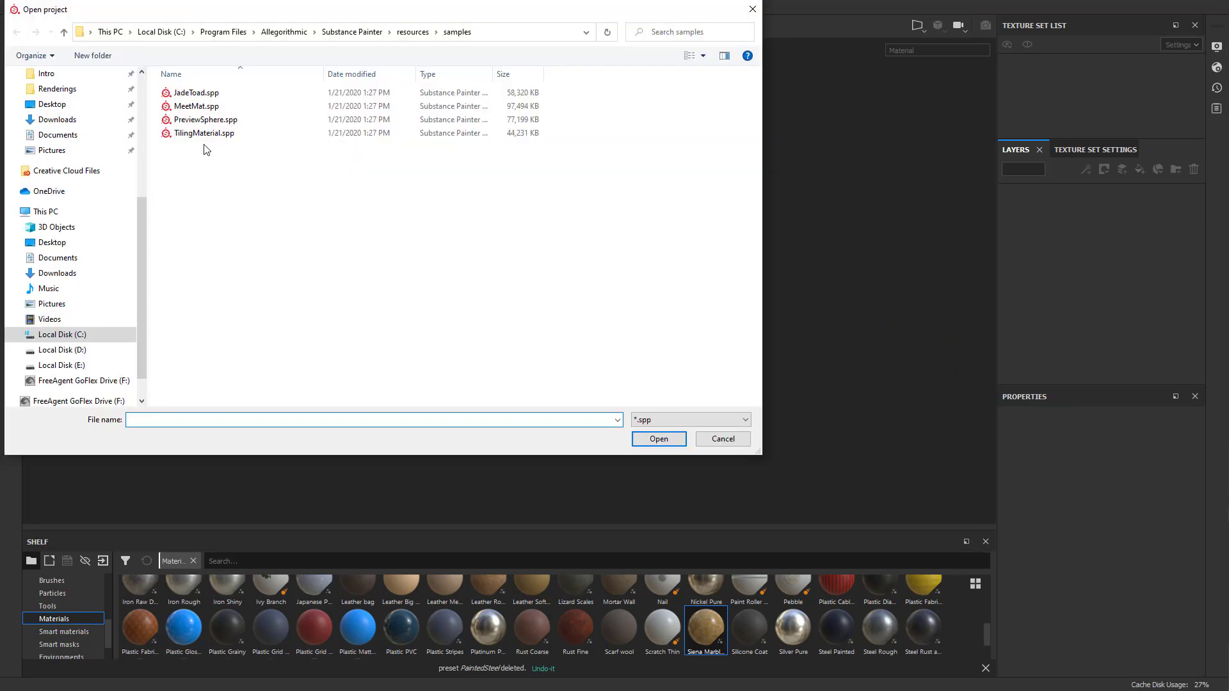
double_click(269, 110)
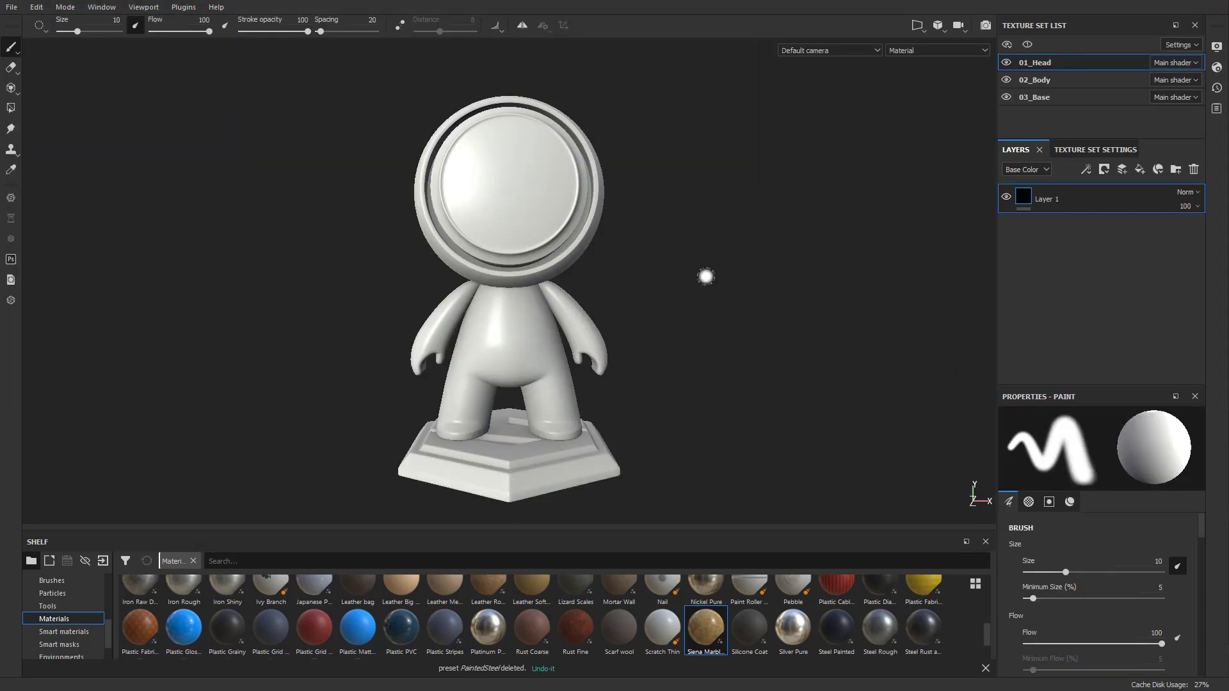
alt+drag(702, 249, 771, 279)
scroll(766, 233, up, 2)
mouse_move(627, 294)
alt+mouse_down()
mouse_move(669, 244)
mouse_move(683, 260)
alt+mouse_up()
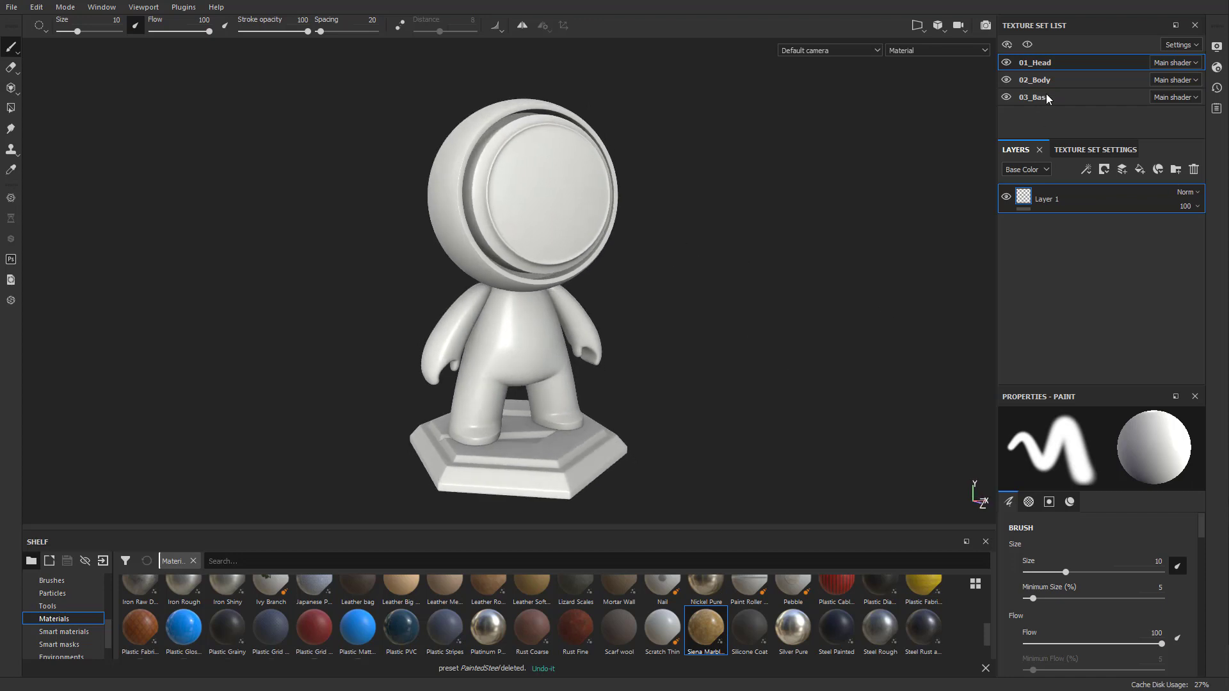
alt+drag(857, 196, 872, 183)
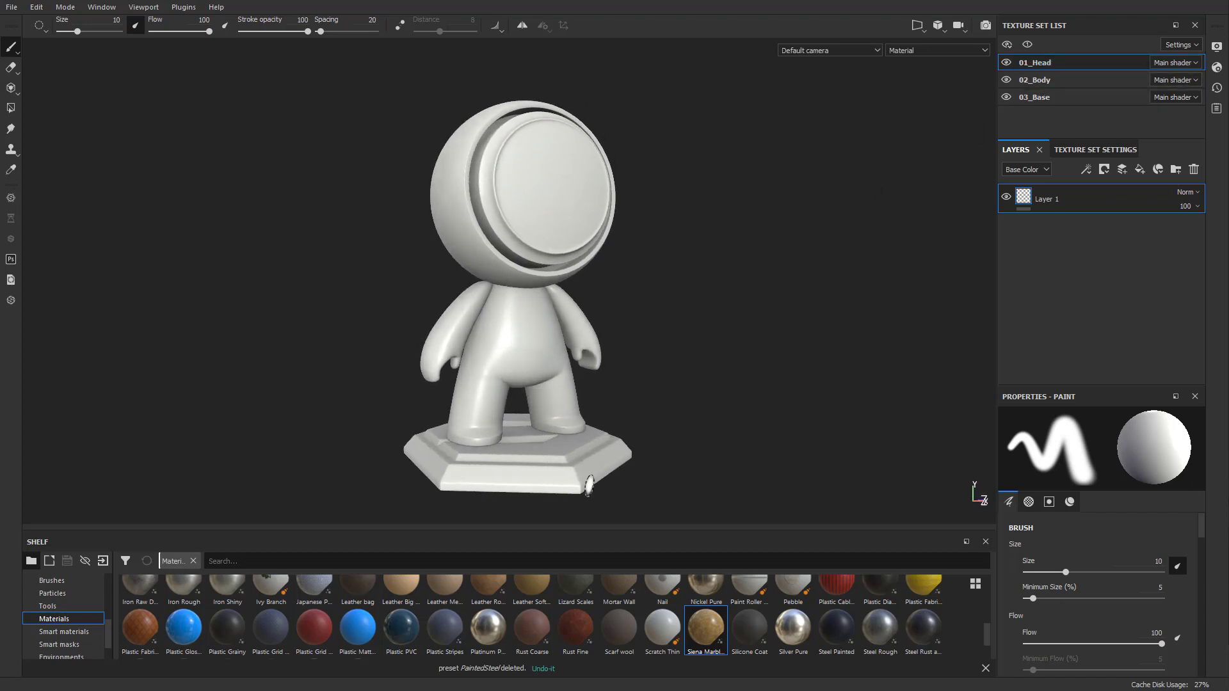
- Drop the PaintedSteel smart material onto both the head and the body
click(64, 632)
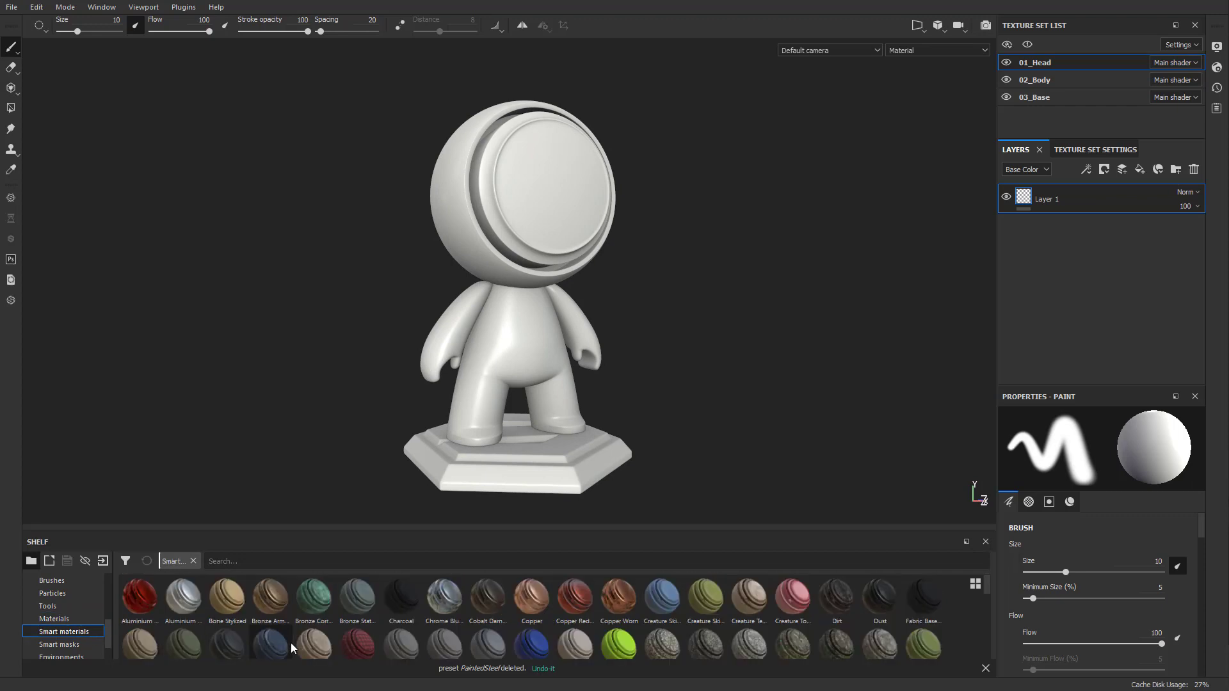
scroll(444, 632, down, 2)
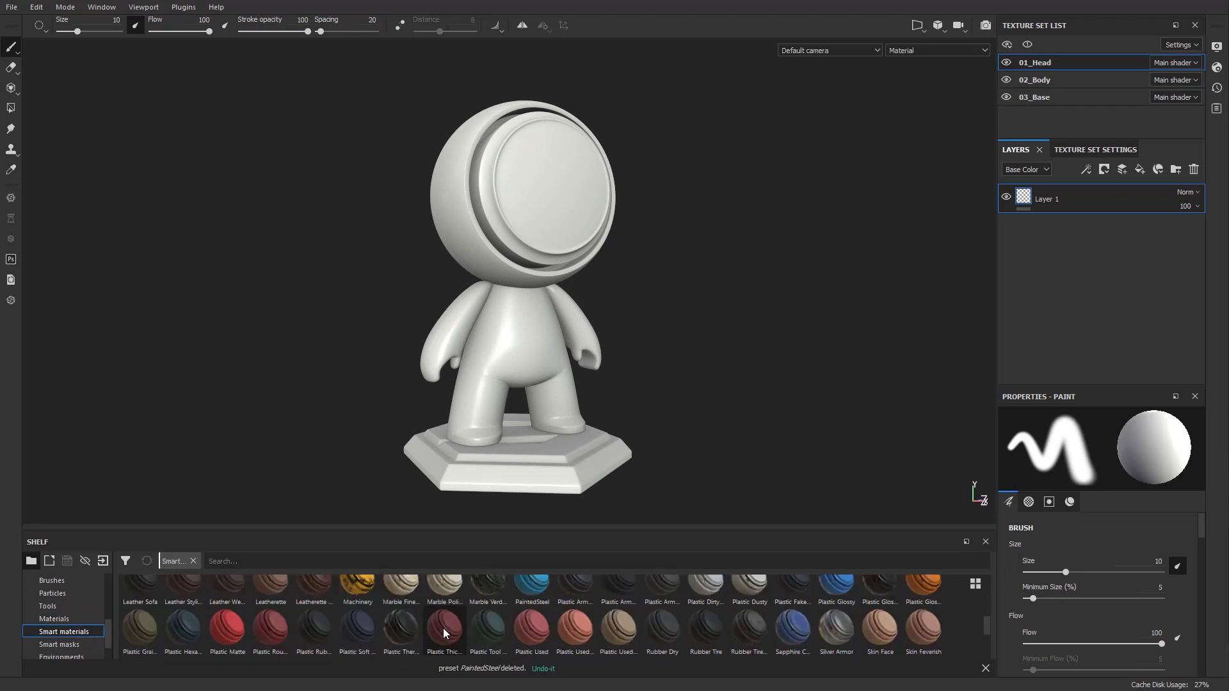
mouse_move(528, 591)
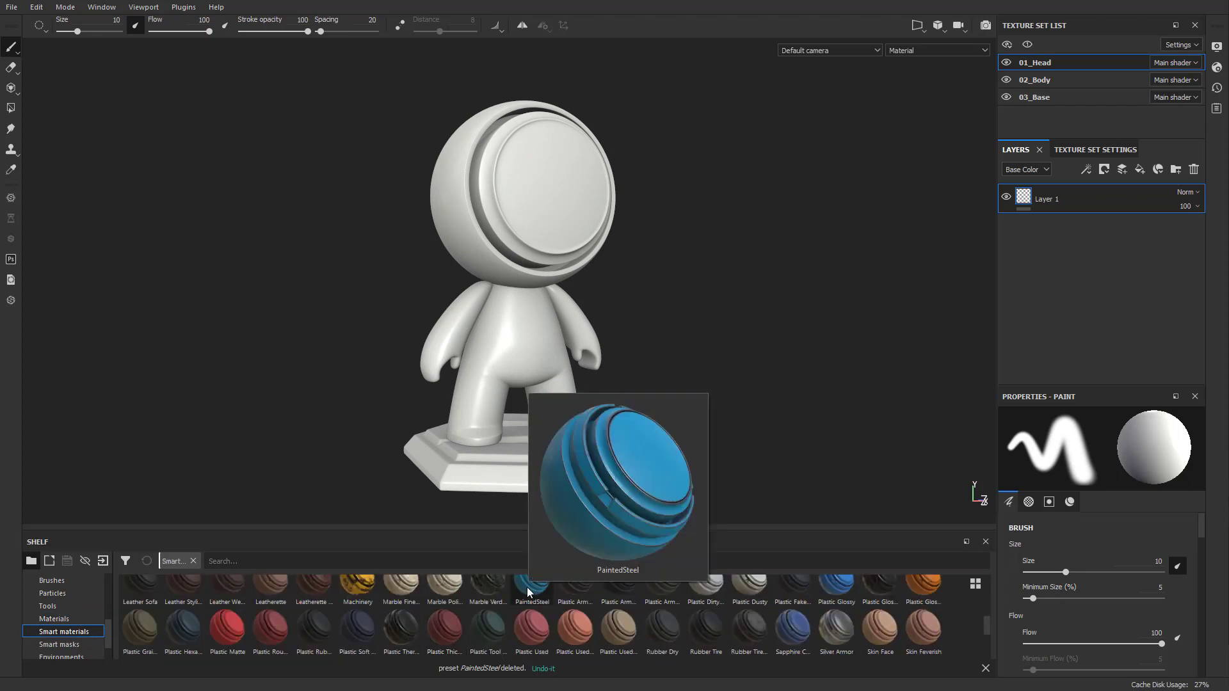
mouse_move(528, 592)
mouse_down()
mouse_move(513, 508)
mouse_move(528, 348)
mouse_move(417, 328)
mouse_move(544, 351)
mouse_move(558, 213)
mouse_move(566, 221)
mouse_up()
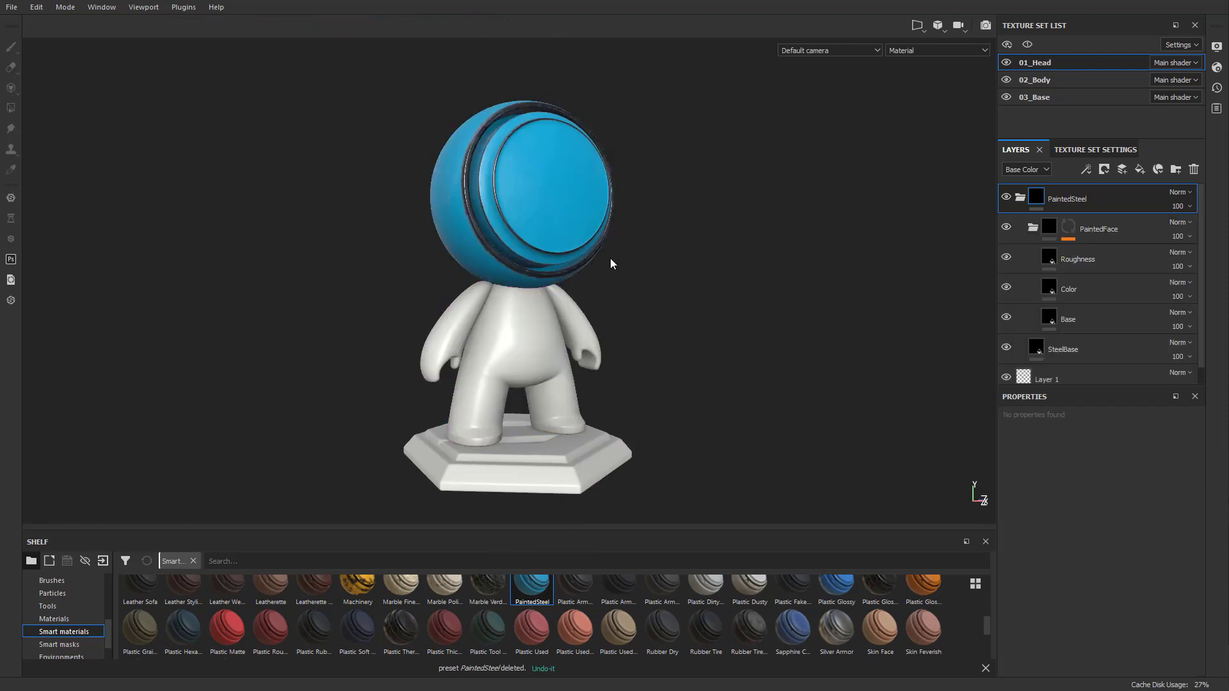
alt+drag(611, 264, 689, 387)
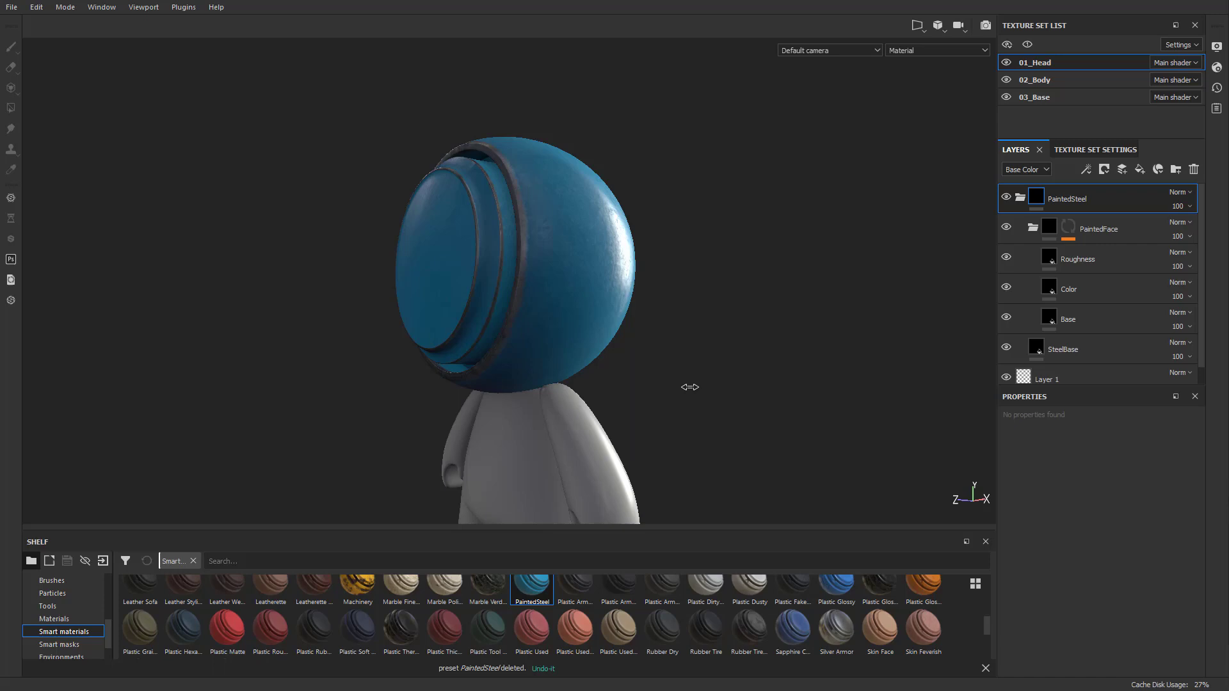
alt+right_drag(689, 387, 683, 359)
alt+drag(683, 360, 768, 312)
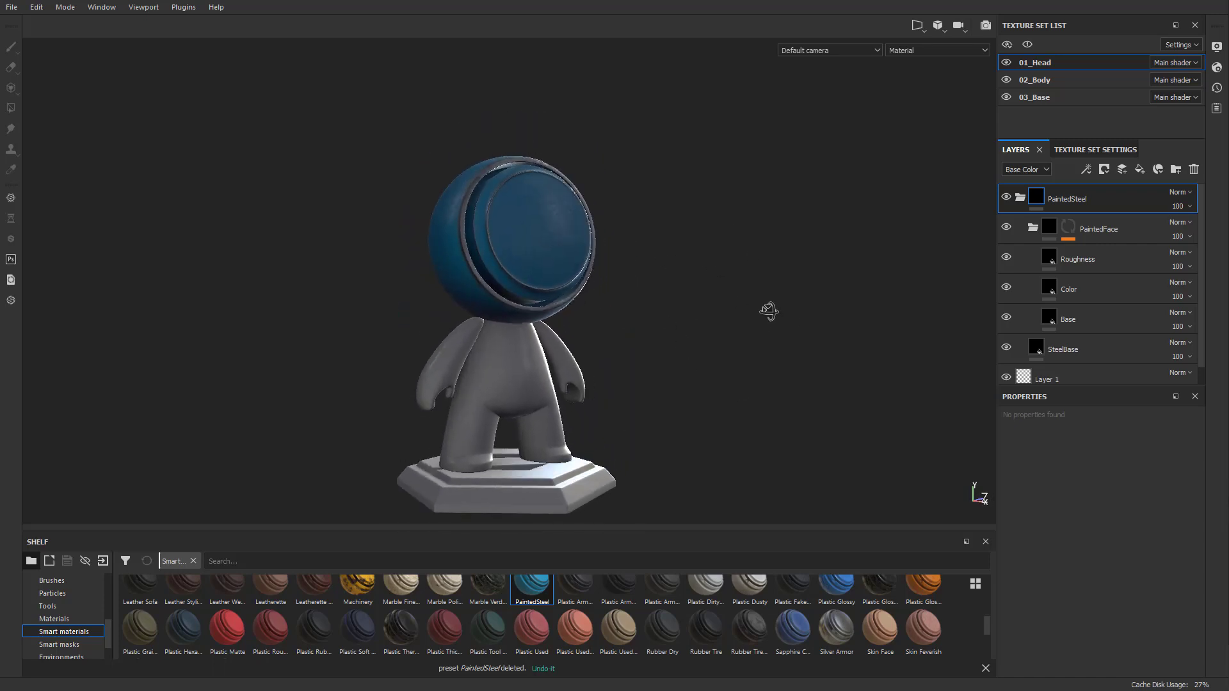
mouse_move(532, 584)
mouse_down()
mouse_move(523, 488)
mouse_move(618, 438)
mouse_up()
mouse_move(756, 444)
alt+mouse_down()
mouse_move(606, 378)
mouse_move(712, 374)
alt+mouse_up()
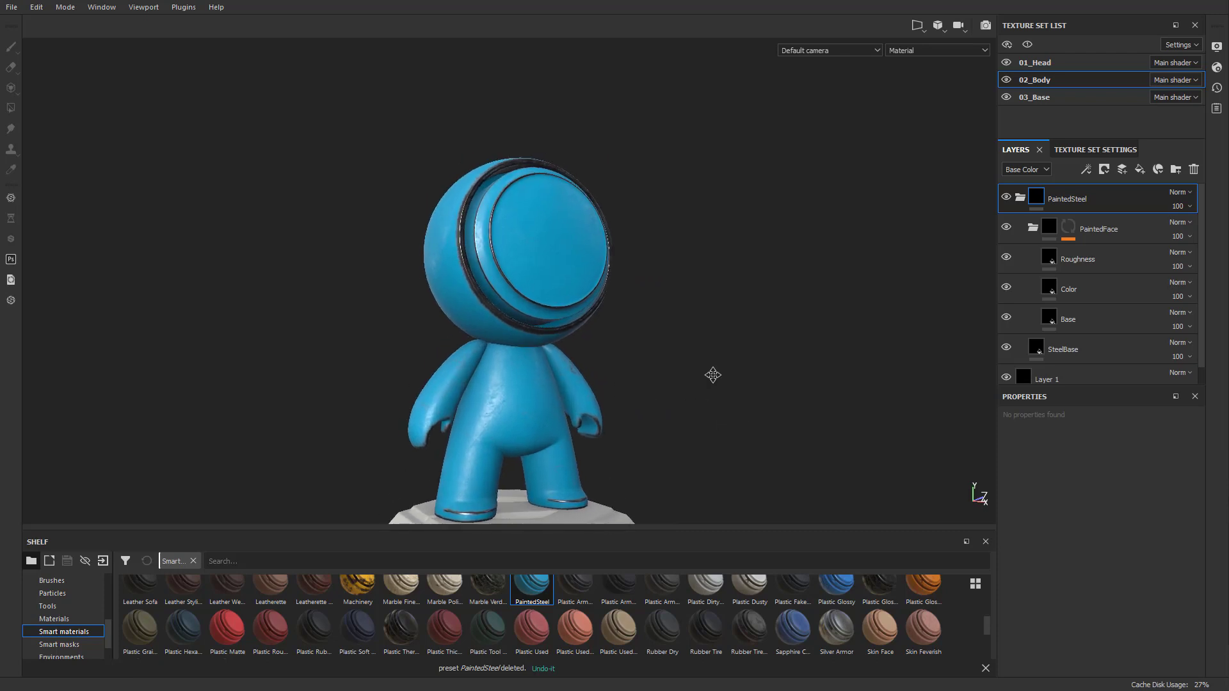
alt+middle_drag(712, 374, 734, 348)
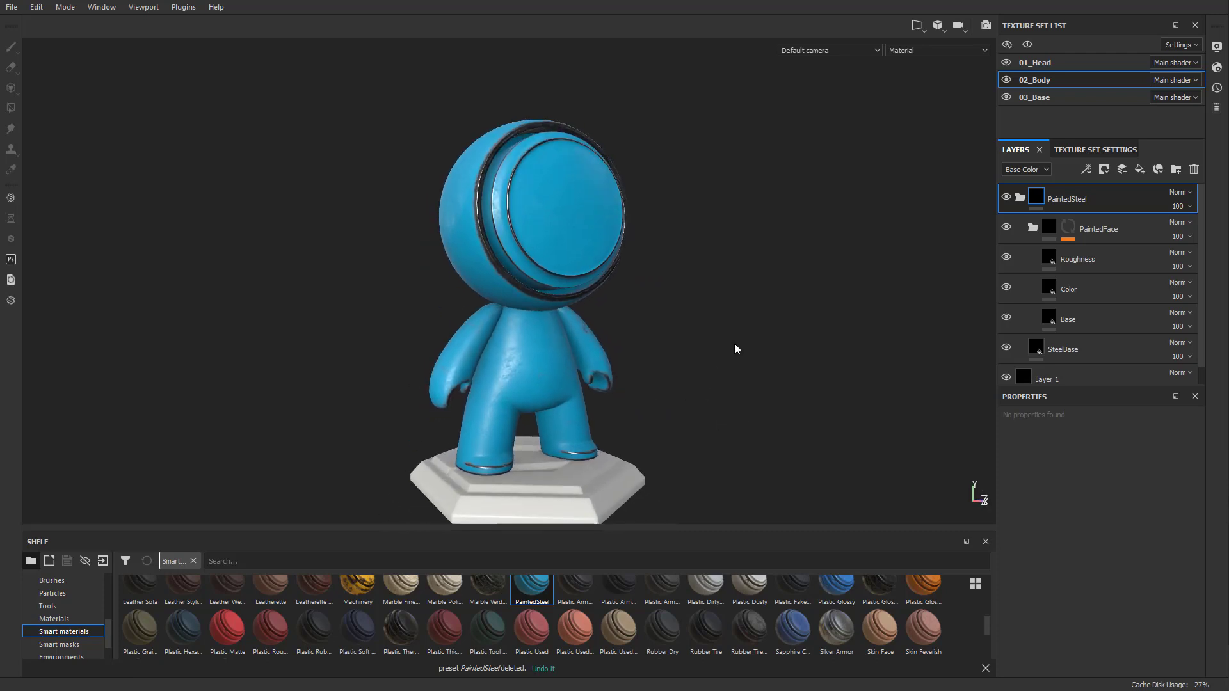
- Change the body's Color fill Base Color to a teal green
click(1048, 287)
scroll(1077, 639, down, 4)
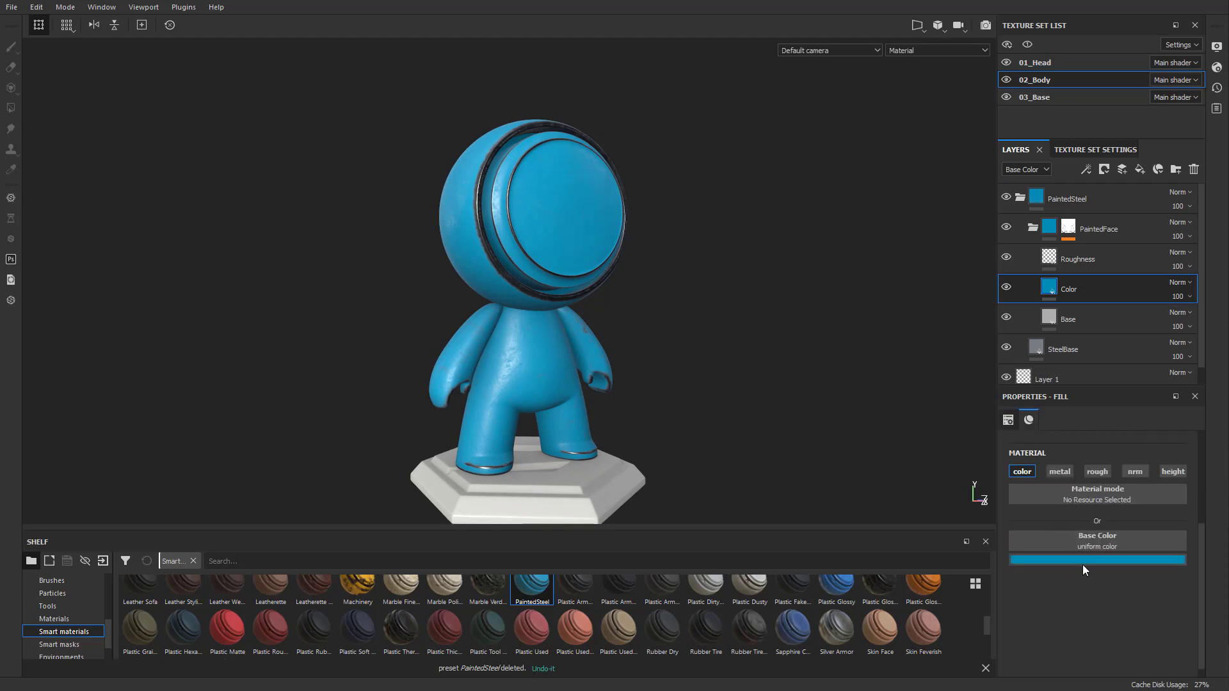
click(1084, 564)
drag(1200, 631, 1203, 652)
alt+drag(550, 320, 704, 368)
click(1112, 564)
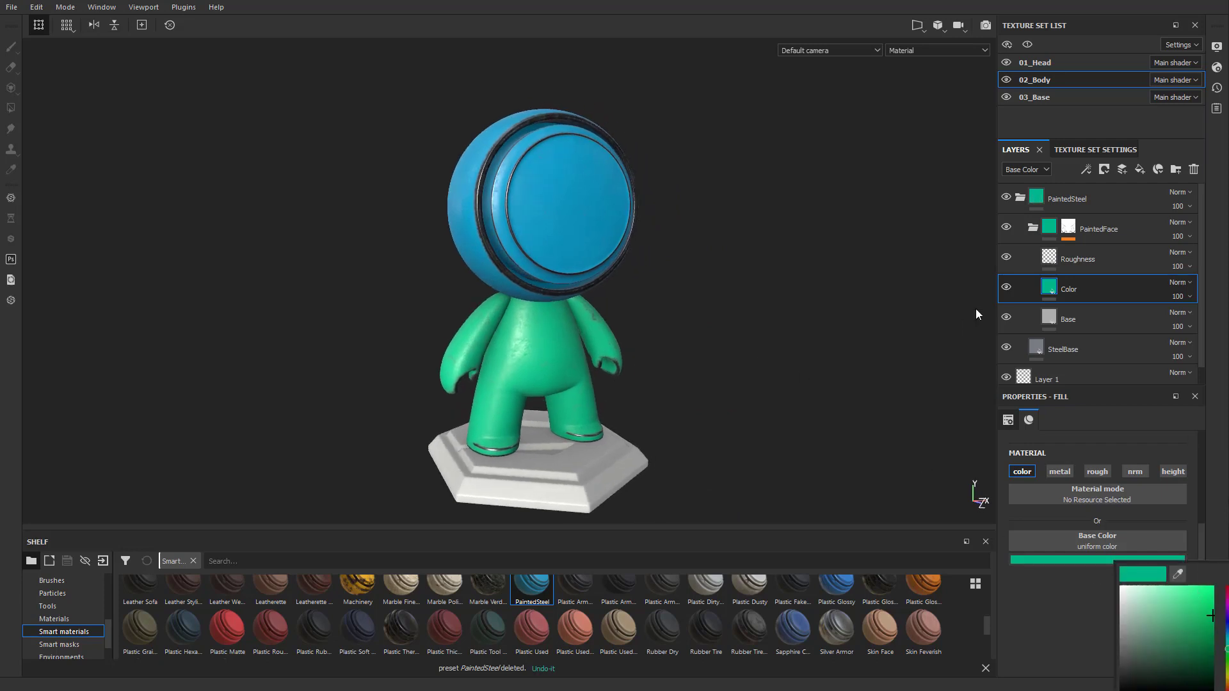
click(1038, 62)
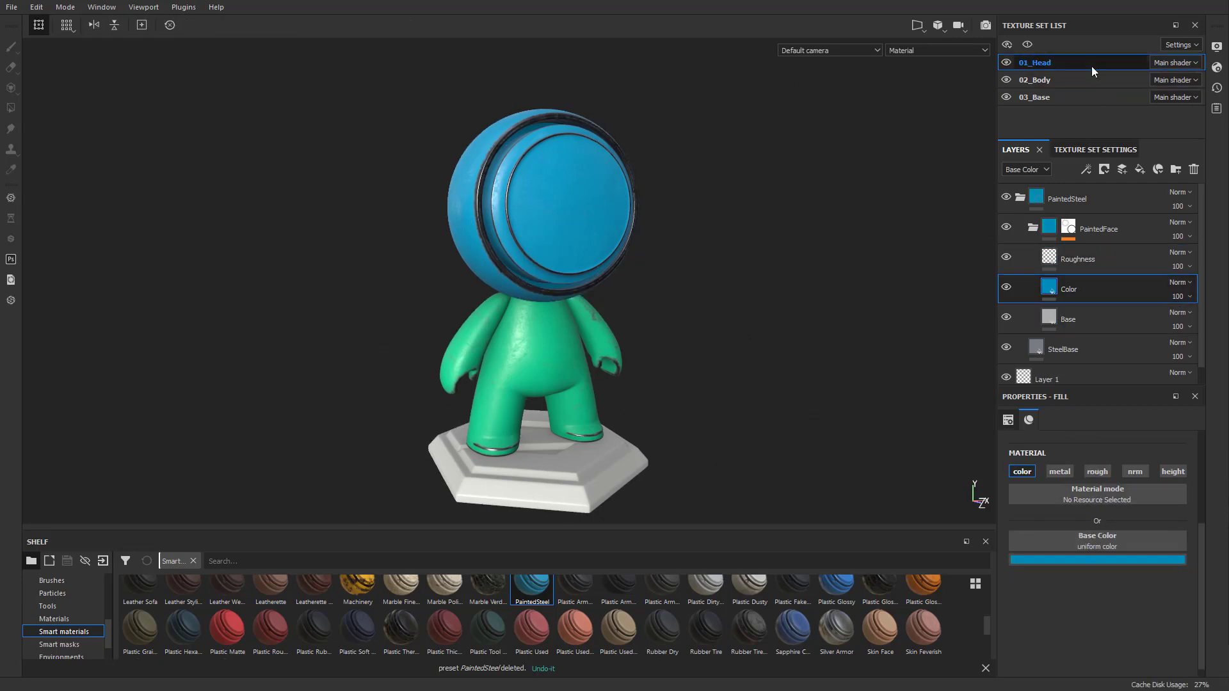
- Delete the PaintedSteel folder from the 02_Body texture set
click(1069, 80)
click(1077, 201)
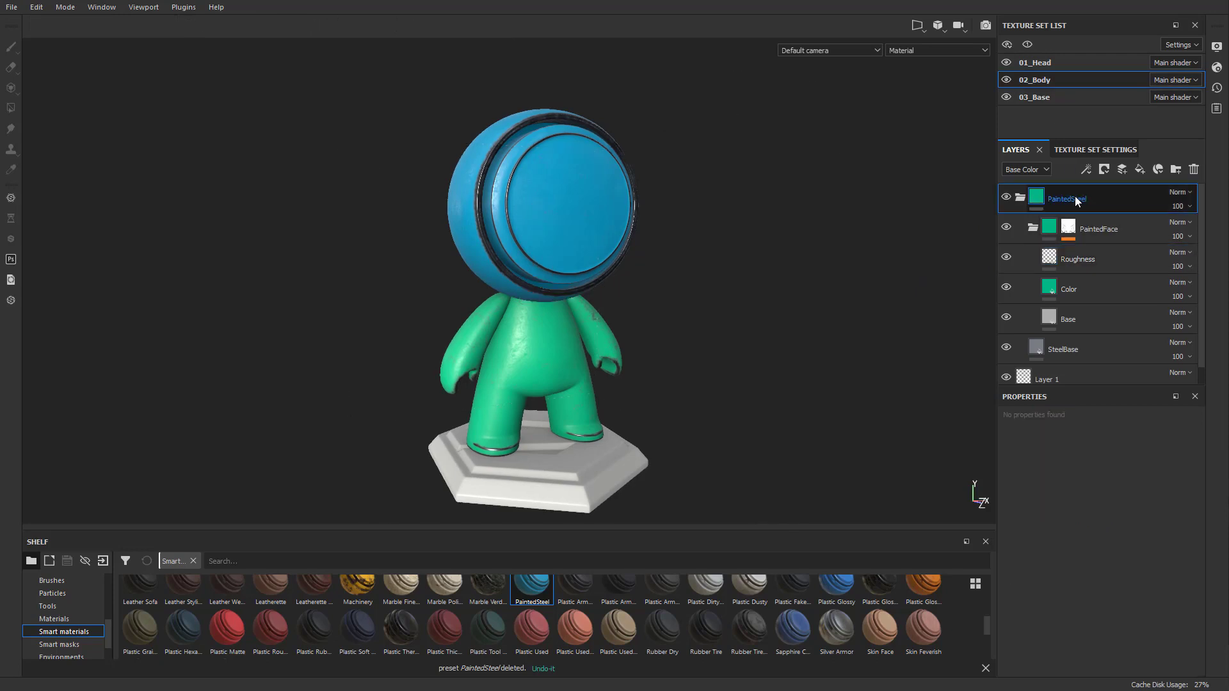
click(1194, 169)
- Instance the head's PaintedSteel folder onto 02_Body only, excluding 03_Base
click(1057, 63)
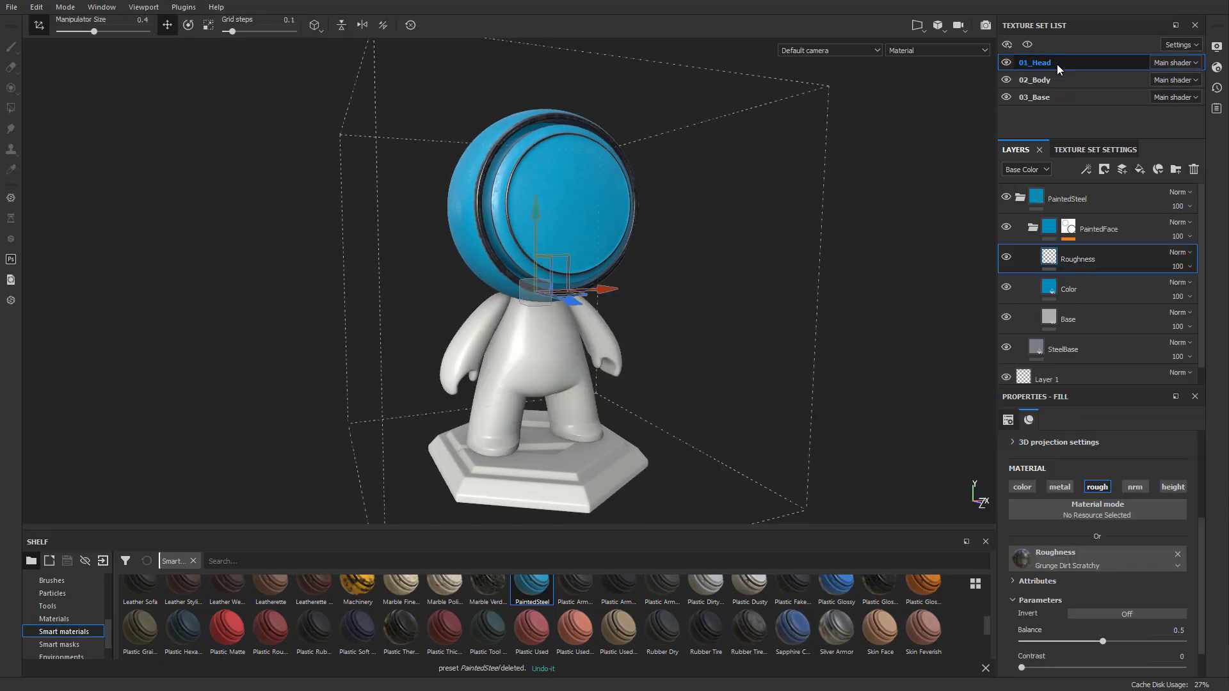
click(1059, 197)
right_click(1061, 197)
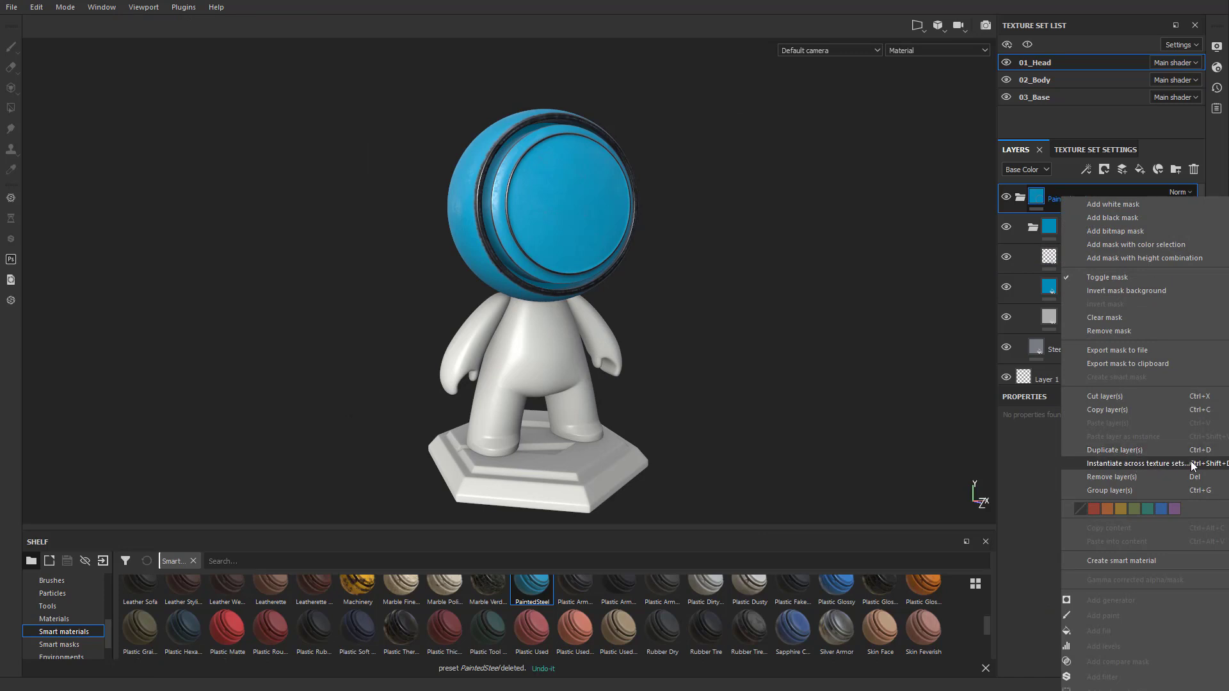
click(1151, 461)
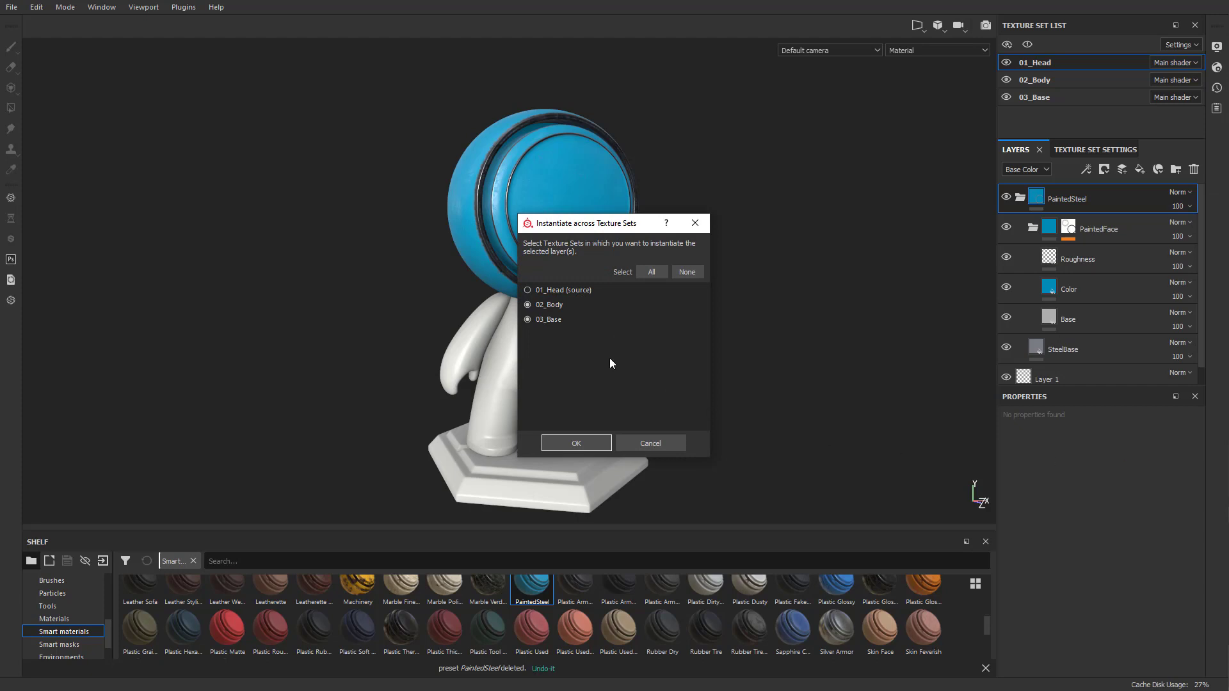
click(528, 319)
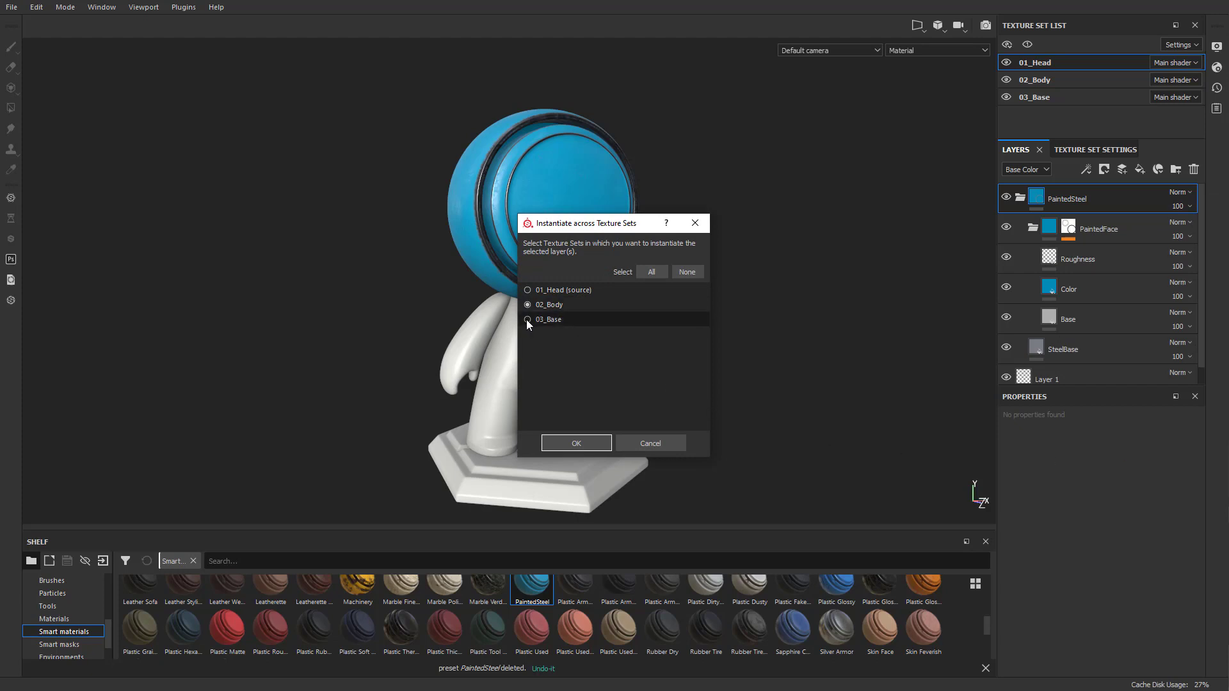
click(577, 444)
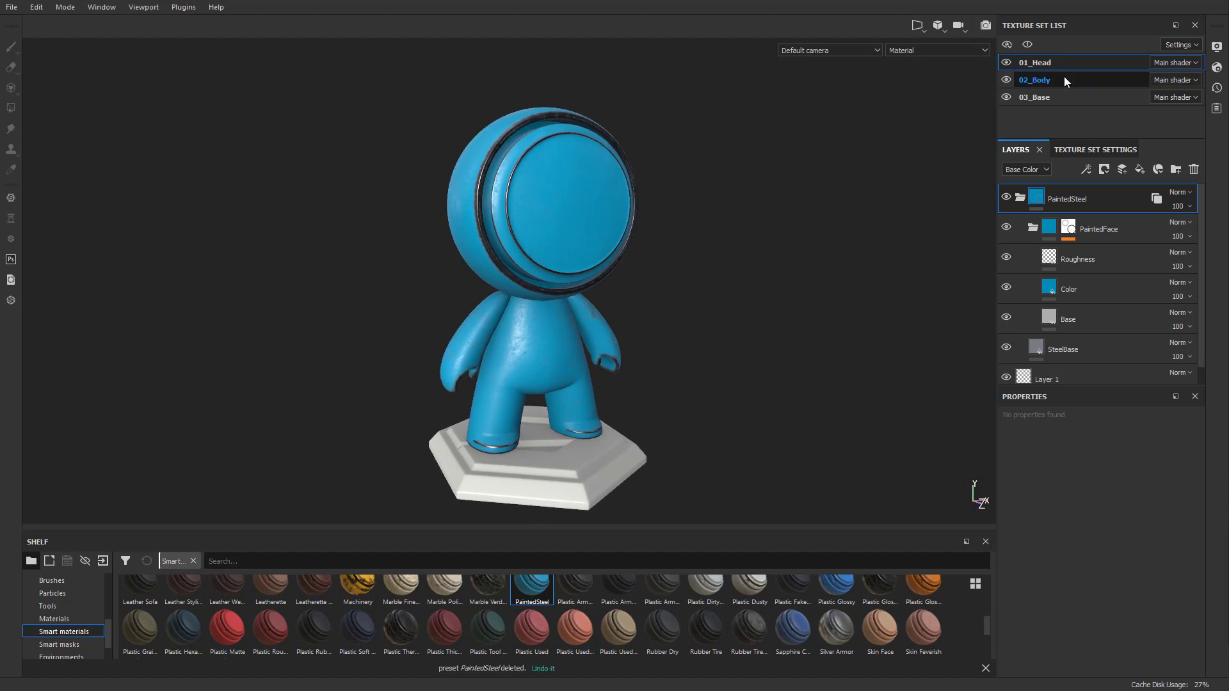
- Check the PaintedSteel instance hierarchy linking 02_Body to the original in 01_Head
click(1064, 77)
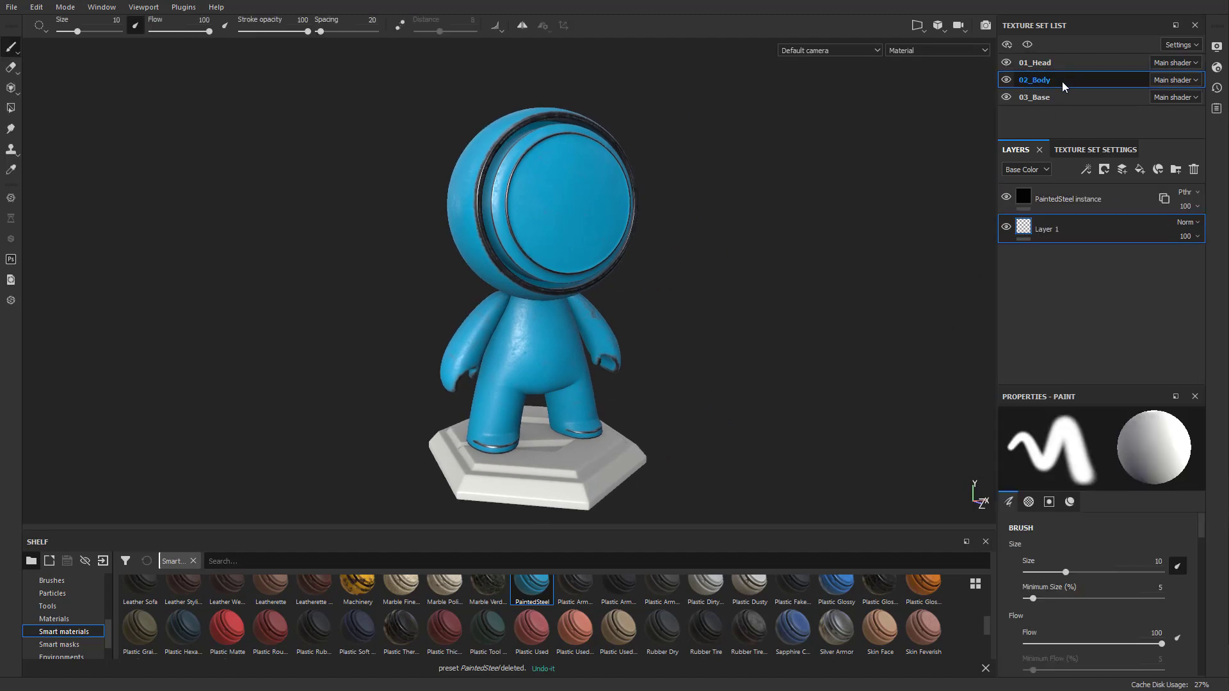
click(1164, 198)
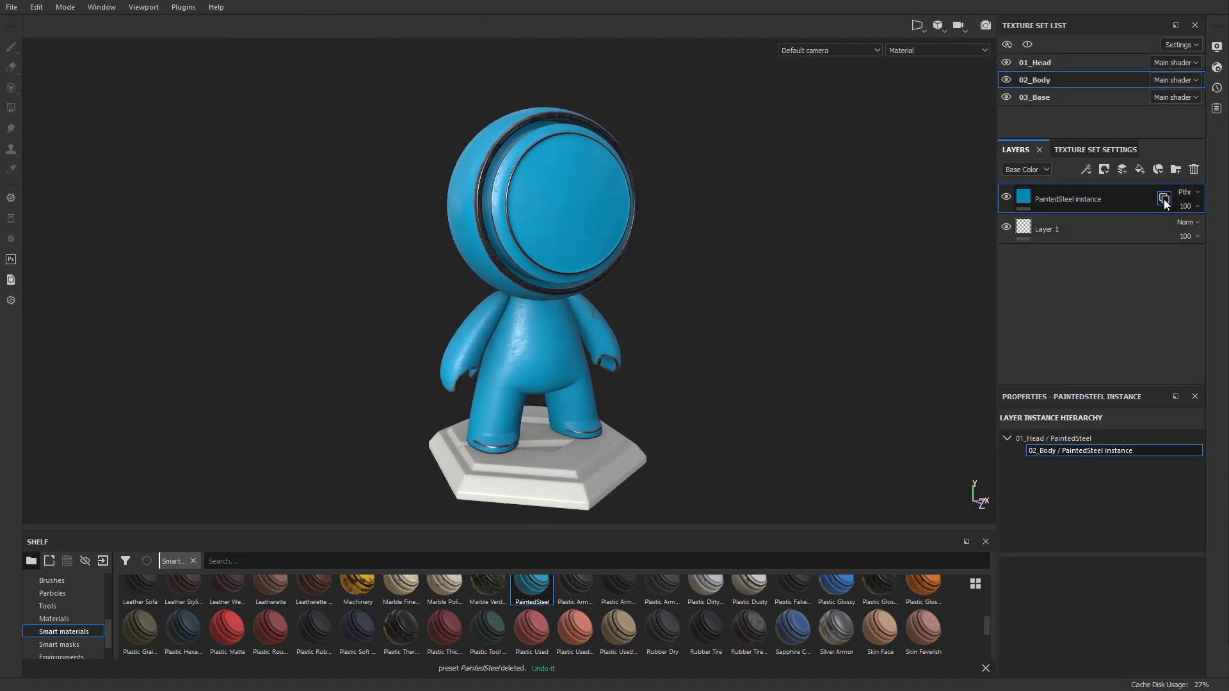
click(1047, 439)
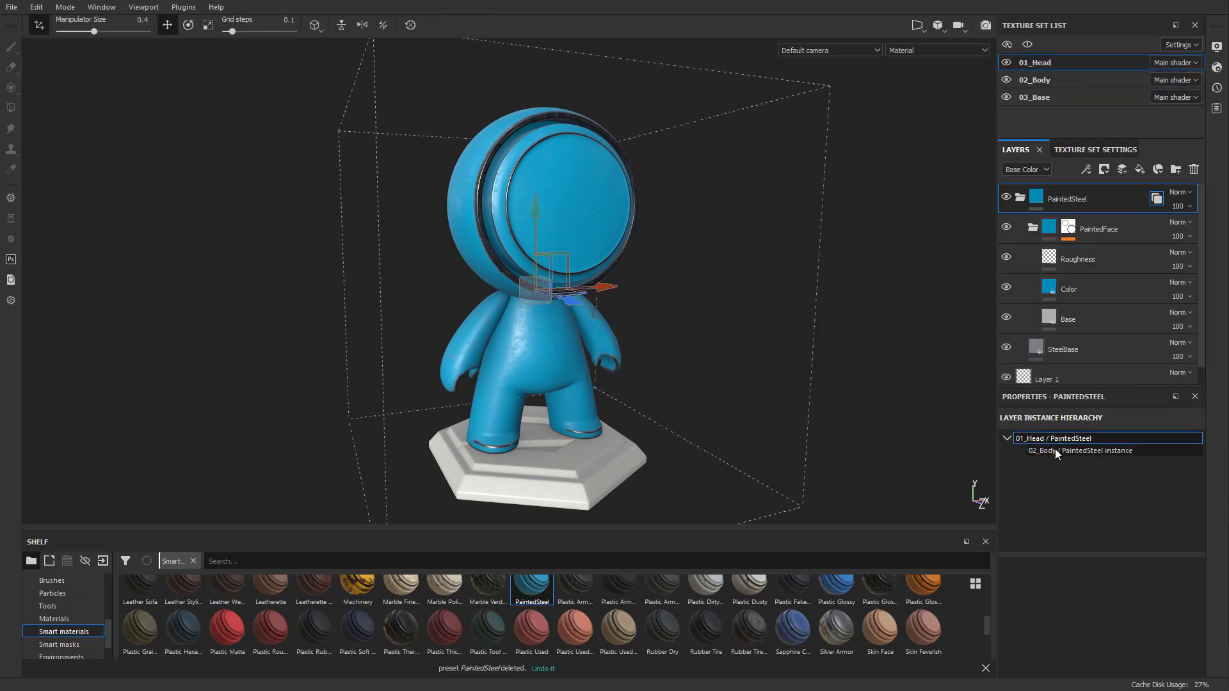
click(1070, 450)
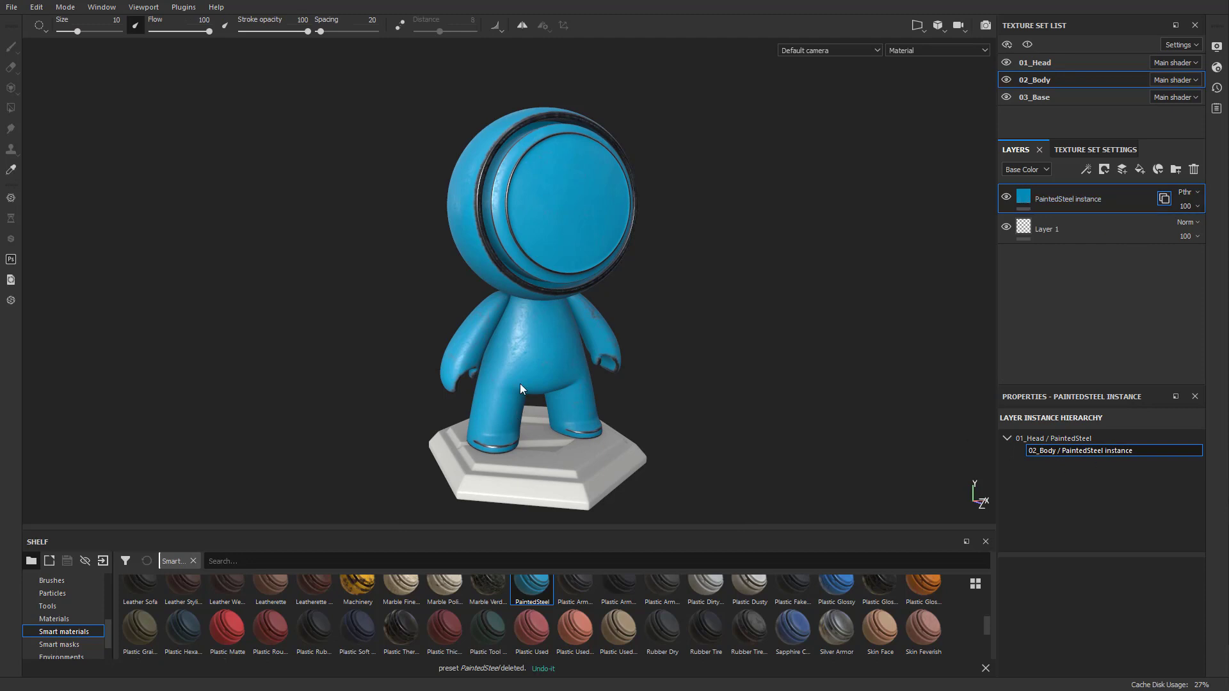
click(1046, 438)
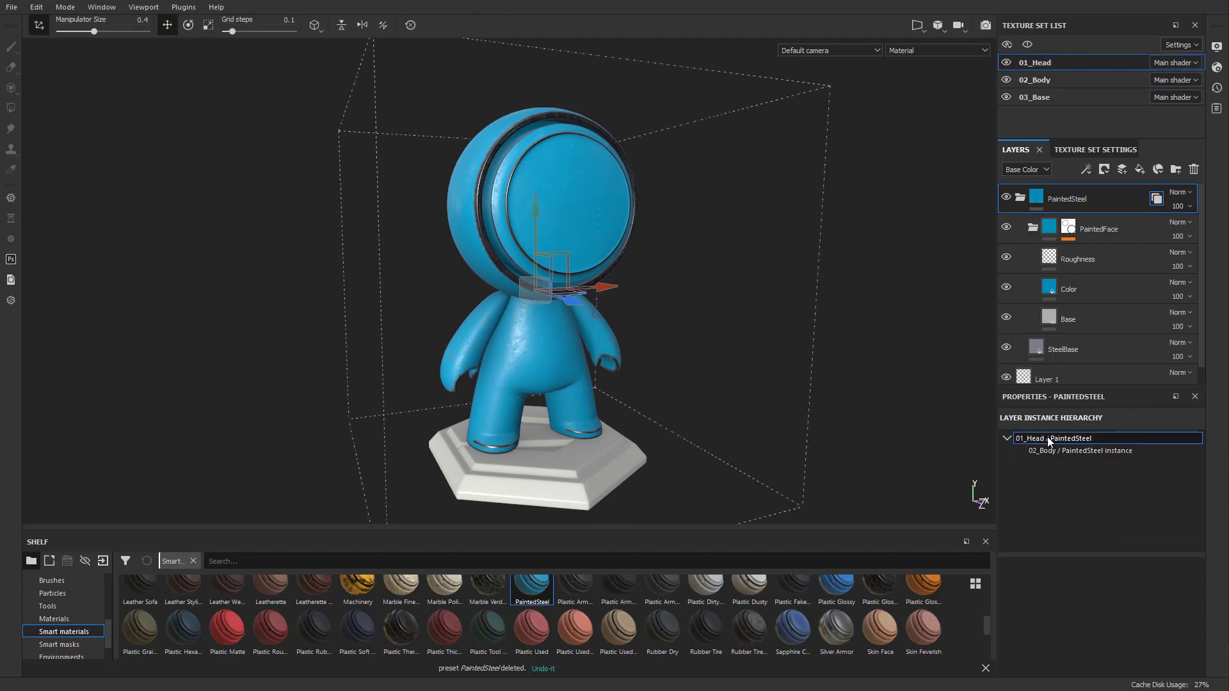
- Change the head's Color fill Base Color from blue to yellow-orange
click(1050, 287)
click(1085, 557)
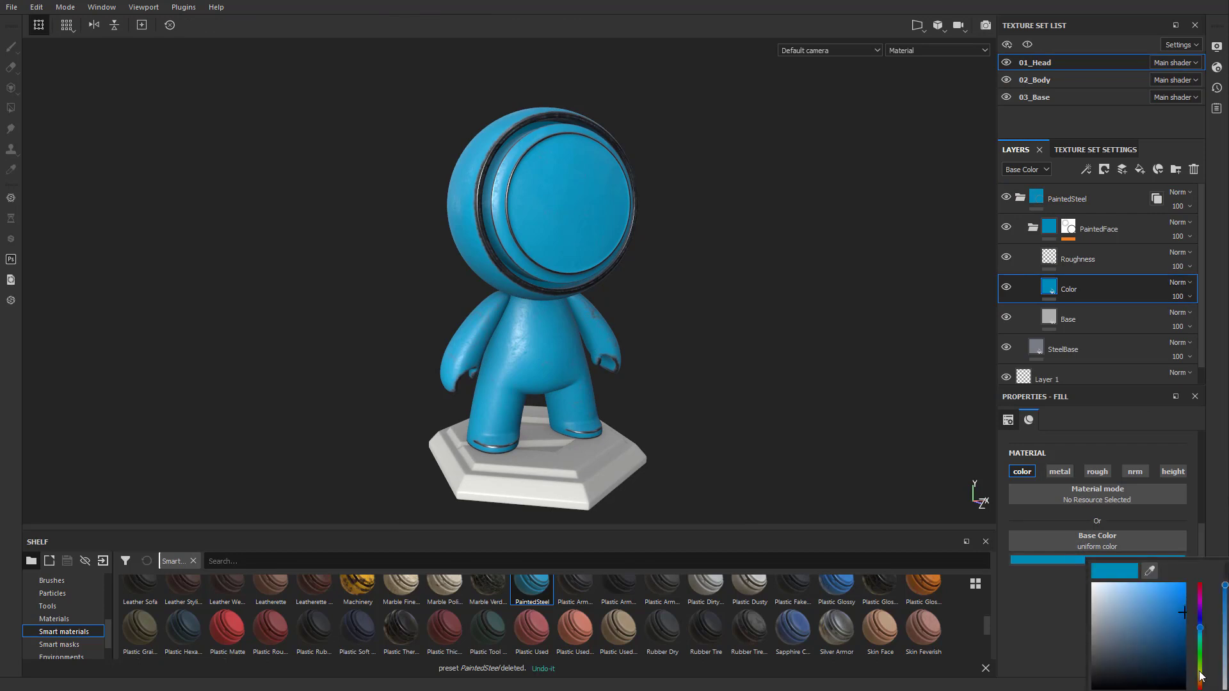
drag(1200, 668, 1202, 684)
click(773, 357)
alt+drag(773, 356, 830, 365)
- Collapse the PaintedSteel folder and switch the shelf to ordinary Materials
click(1017, 200)
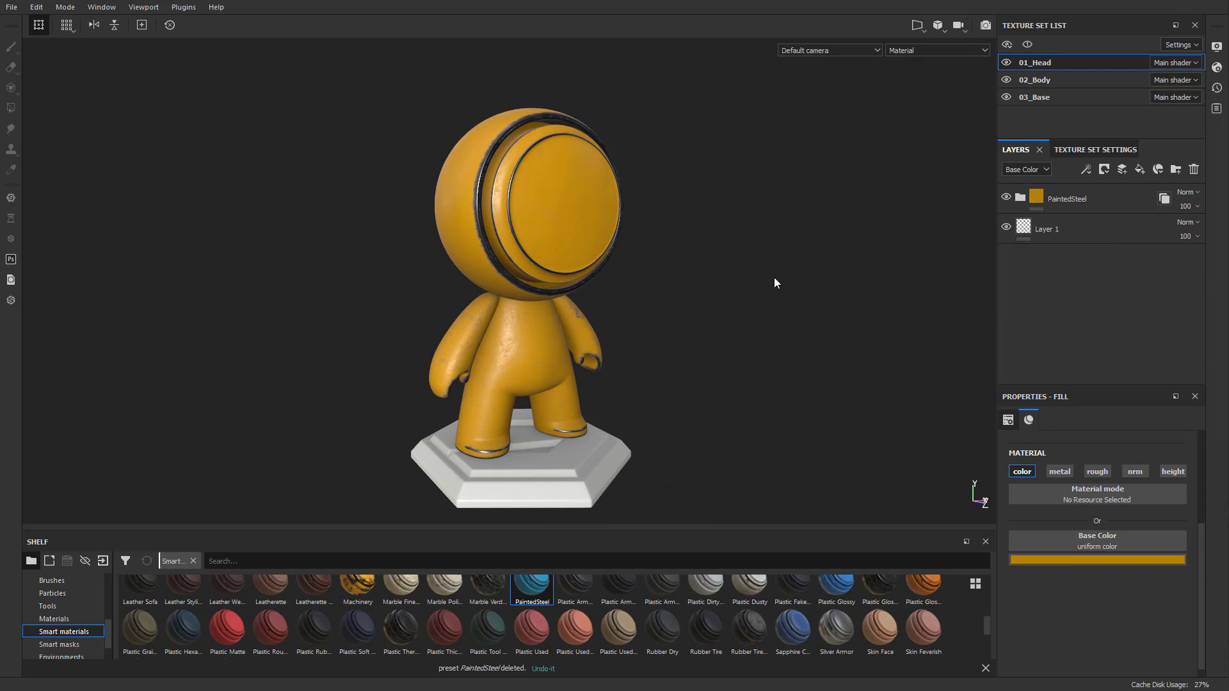
click(68, 620)
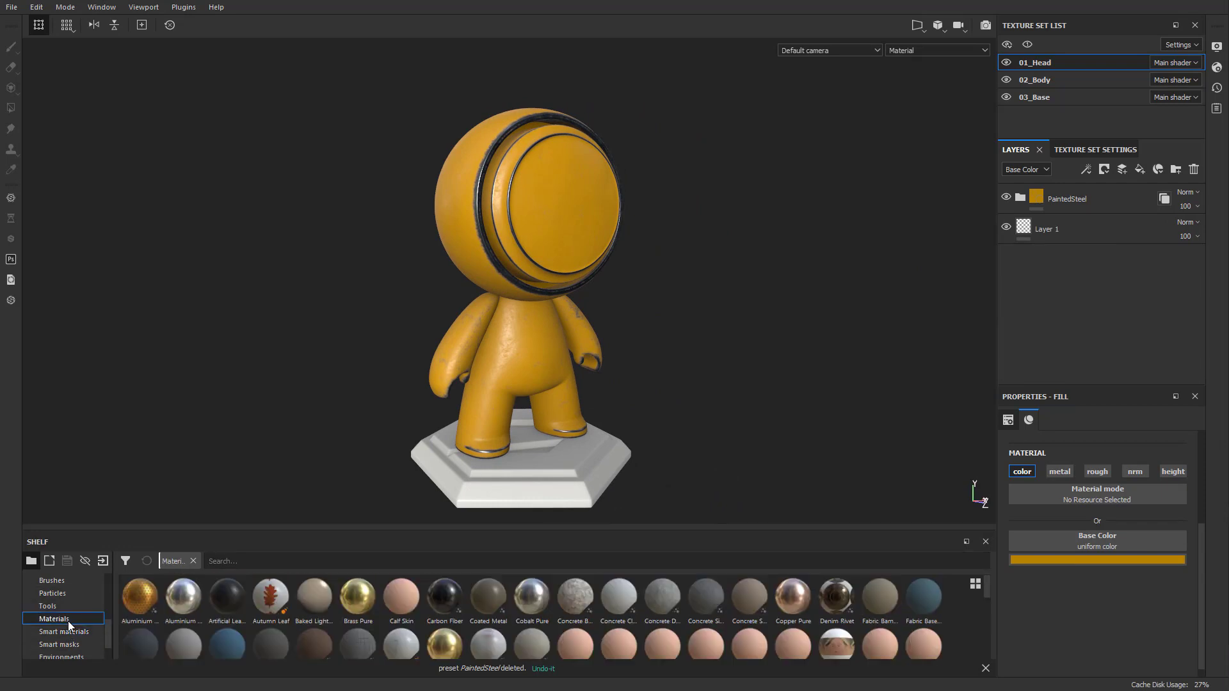
scroll(402, 624, down, 5)
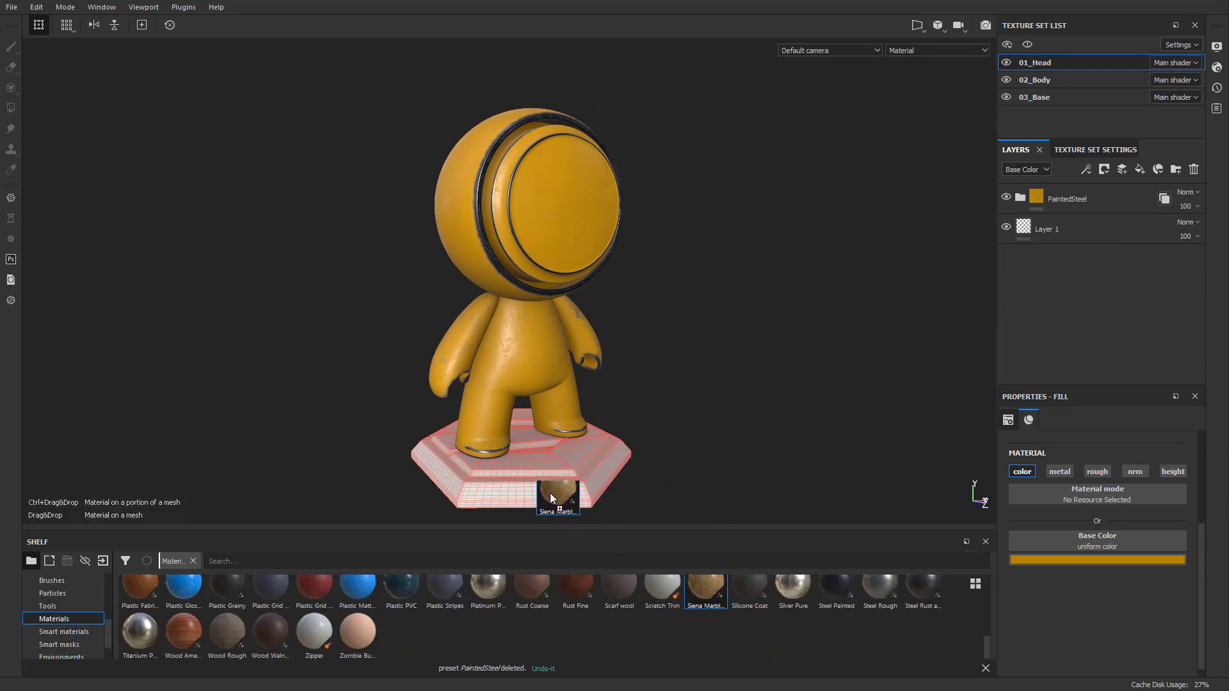